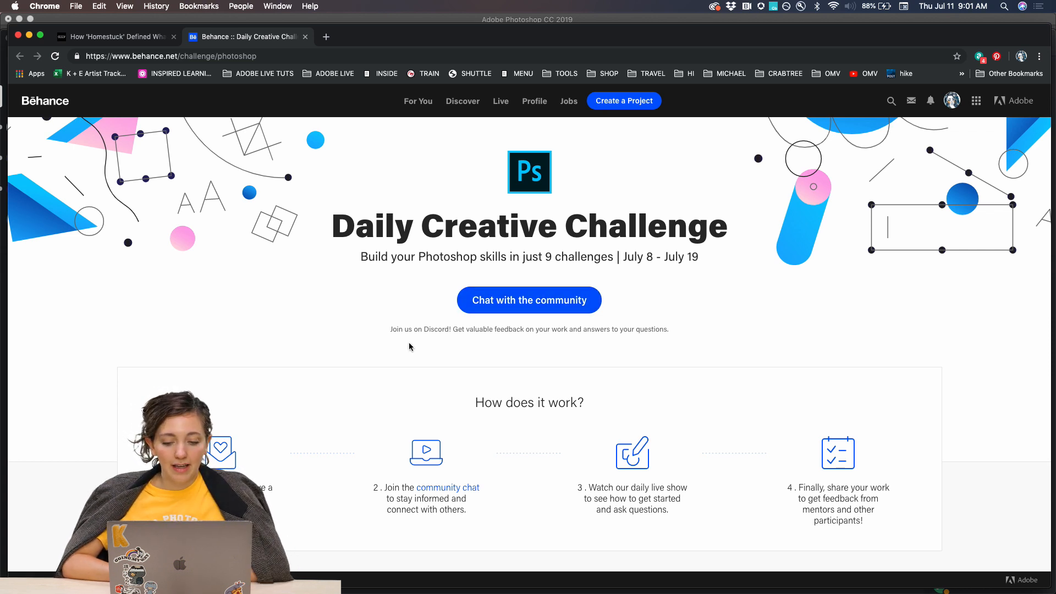
Look through the Photoshop Daily Creative Challenge page on Behance, covering how it works, the unlocked challenges and the past challenges.
{"action": "scroll", "coordinate": [354, 340], "scroll_direction": "down", "scroll_amount": 5}
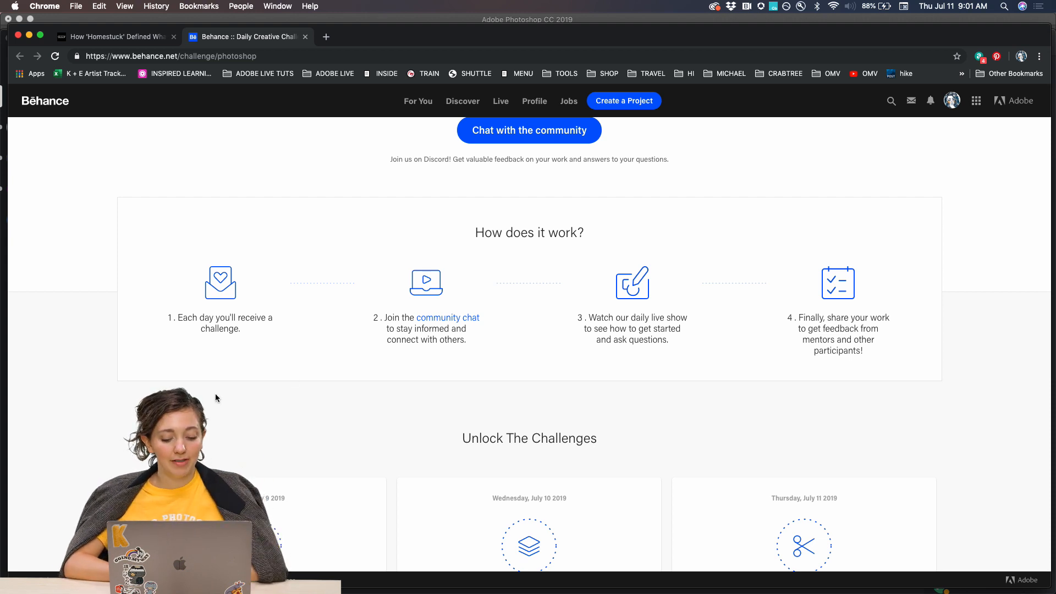
{"action": "scroll", "coordinate": [215, 393], "scroll_direction": "down", "scroll_amount": 3}
{"action": "scroll", "coordinate": [215, 394], "scroll_direction": "down", "scroll_amount": 3}
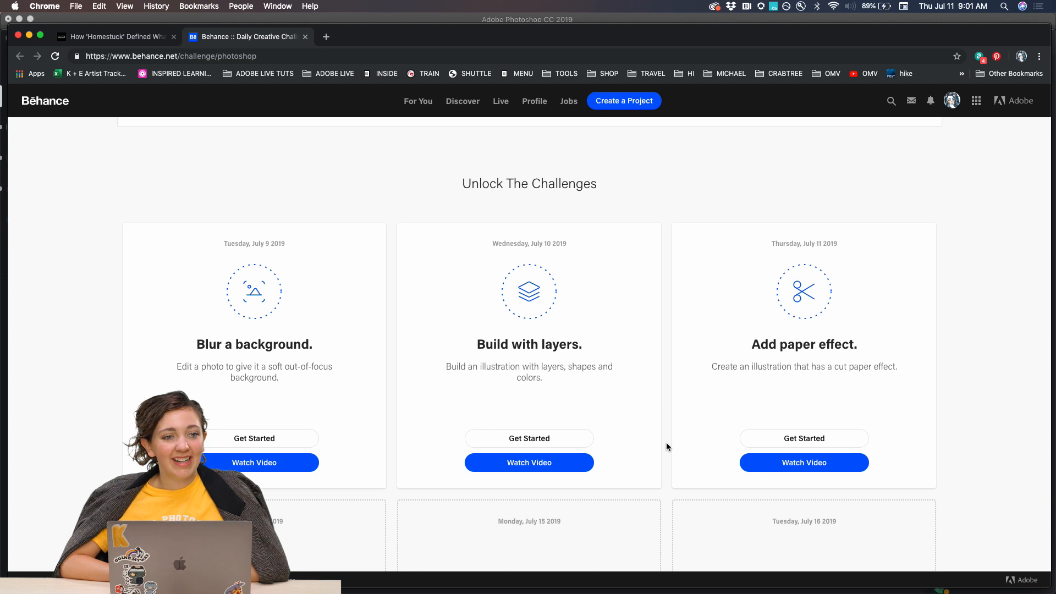
{"action": "scroll", "coordinate": [666, 443], "scroll_direction": "down", "scroll_amount": 5}
{"action": "scroll", "coordinate": [666, 443], "scroll_direction": "down", "scroll_amount": 3}
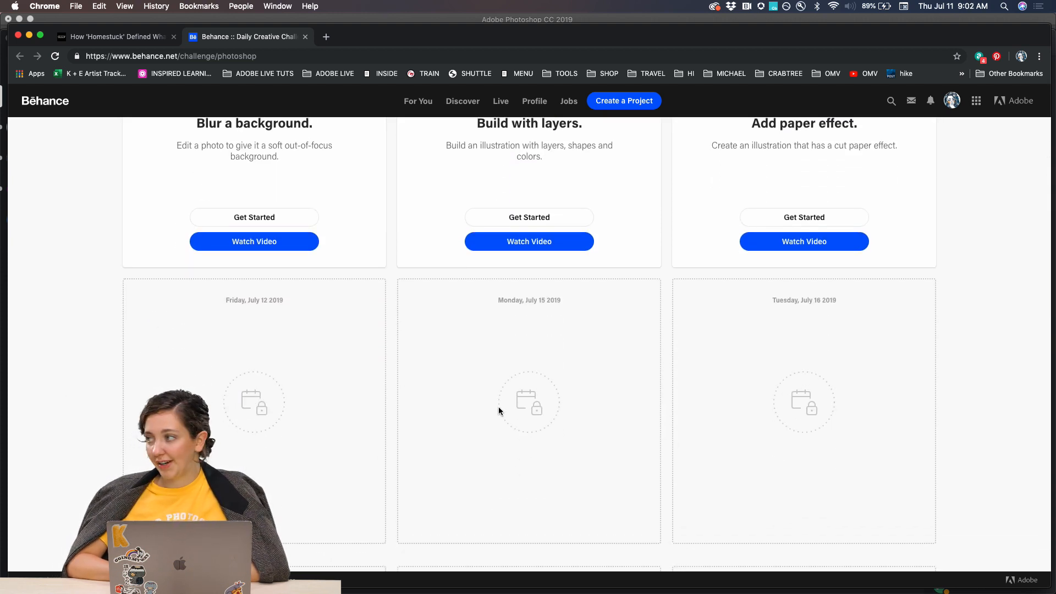
{"action": "scroll", "coordinate": [434, 426], "scroll_direction": "down", "scroll_amount": 6}
{"action": "scroll", "coordinate": [434, 427], "scroll_direction": "down", "scroll_amount": 10}
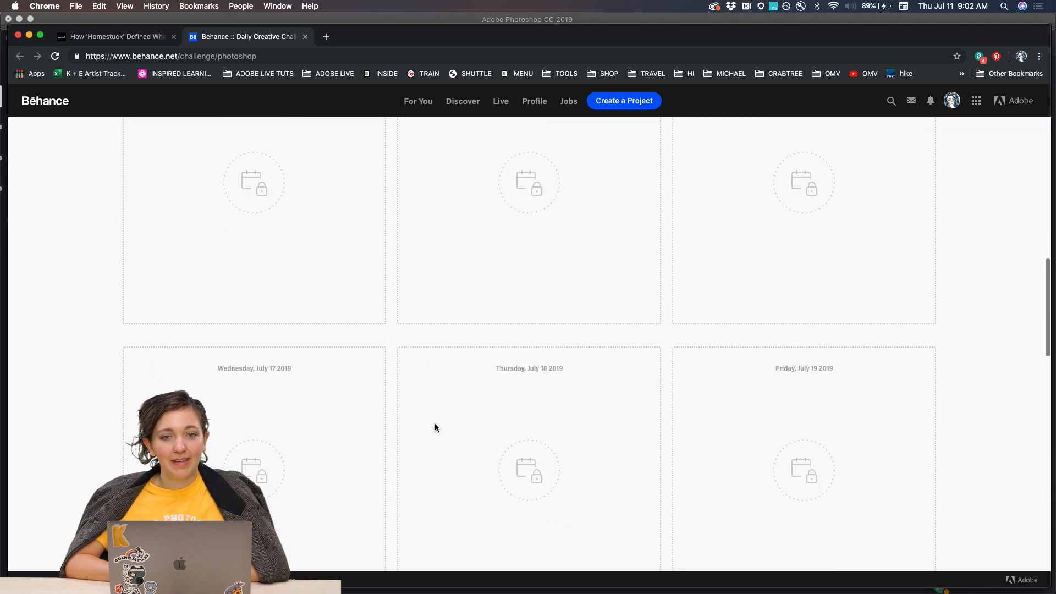
{"action": "scroll", "coordinate": [356, 449], "scroll_direction": "down", "scroll_amount": 15}
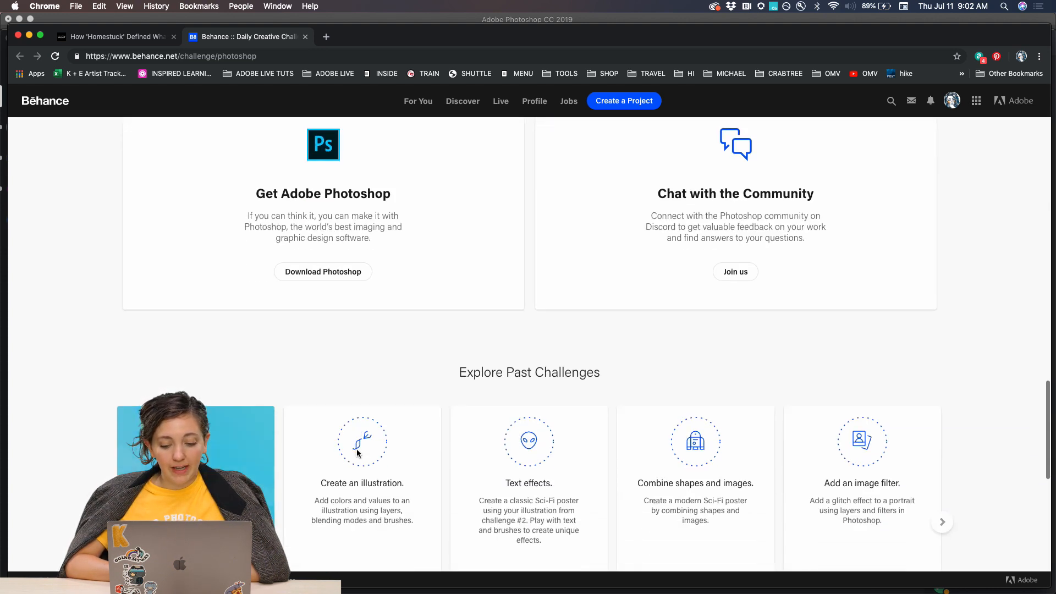
{"action": "scroll", "coordinate": [356, 449], "scroll_direction": "up", "scroll_amount": 14}
{"action": "scroll", "coordinate": [357, 452], "scroll_direction": "up", "scroll_amount": 15}
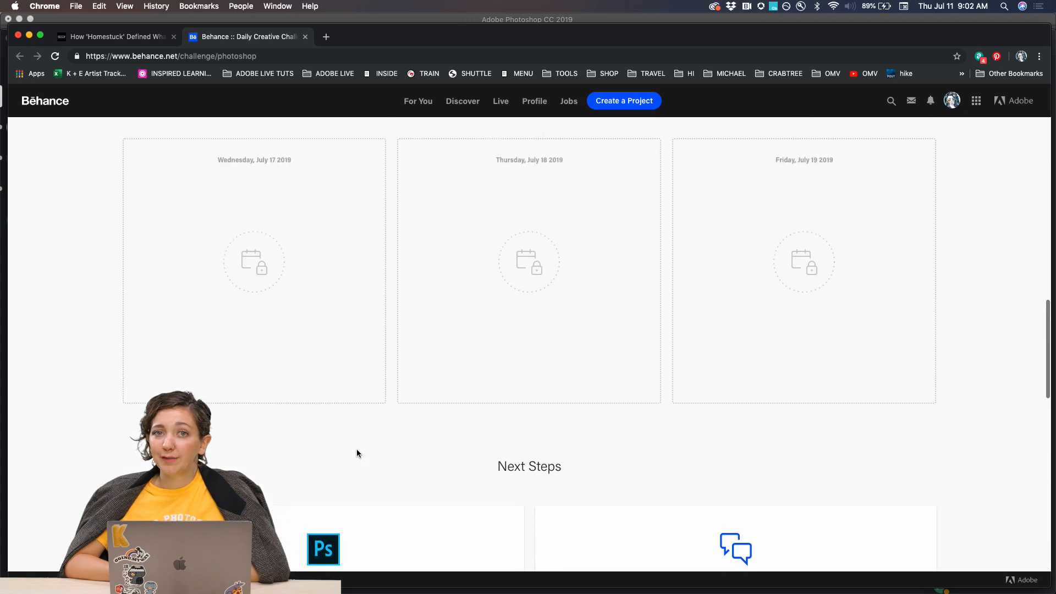
{"action": "scroll", "coordinate": [356, 453], "scroll_direction": "up", "scroll_amount": 7}
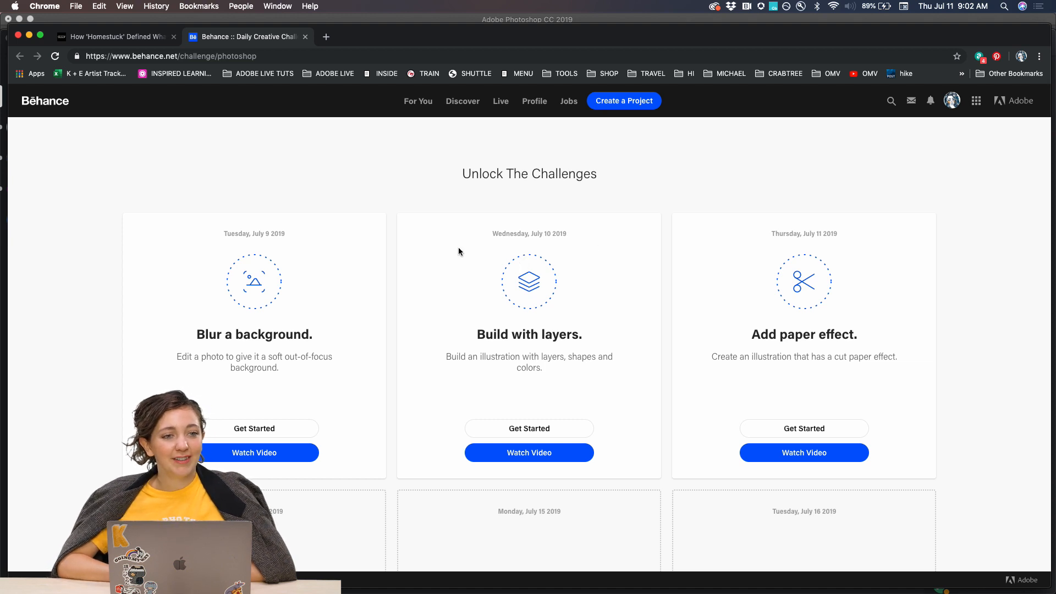
{"action": "scroll", "coordinate": [393, 271], "scroll_direction": "up", "scroll_amount": 10}
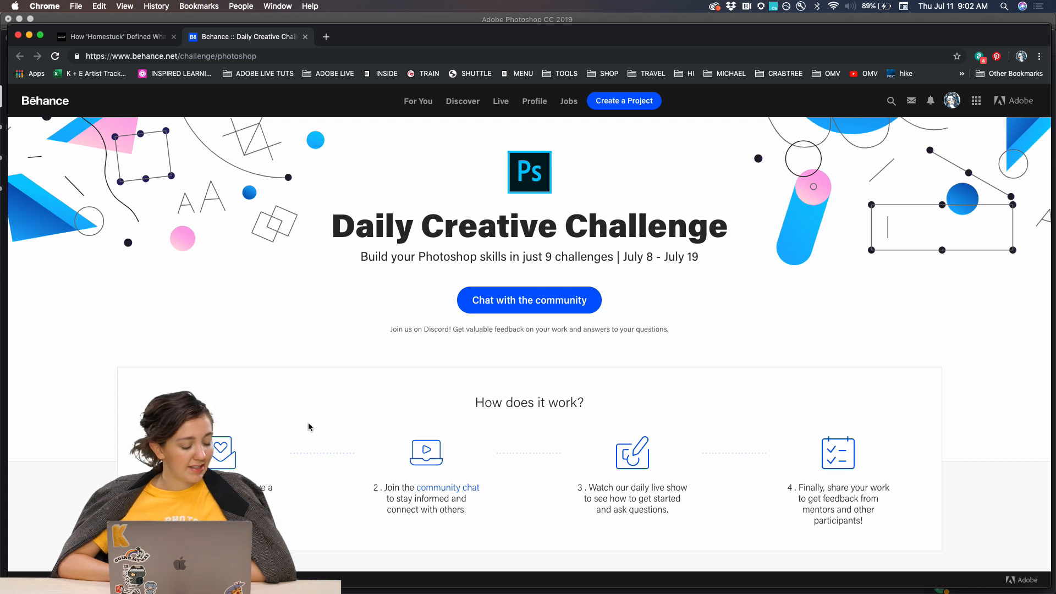
{"action": "scroll", "coordinate": [309, 424], "scroll_direction": "down", "scroll_amount": 3}
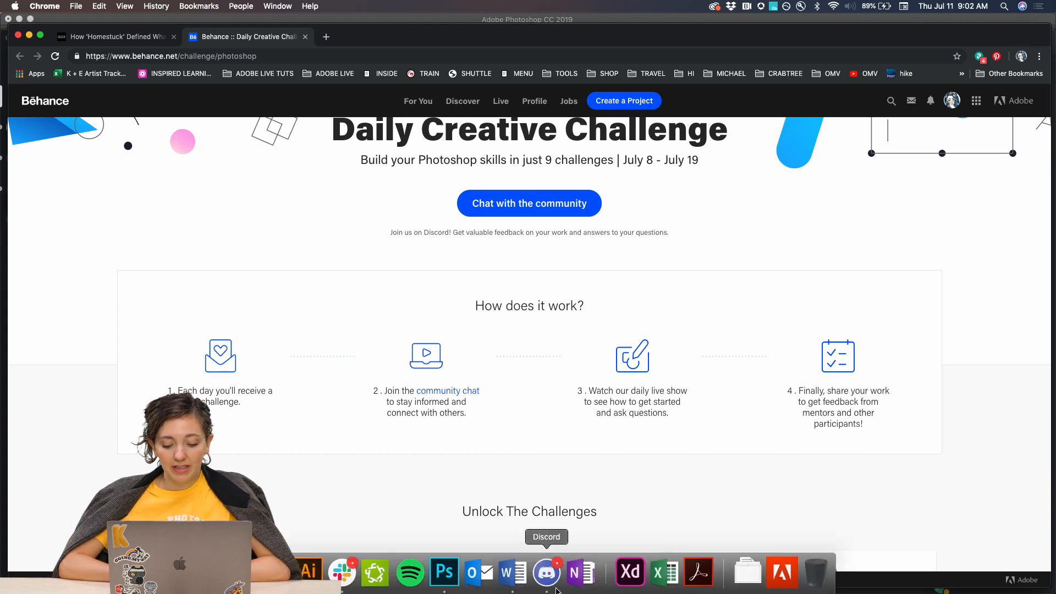
Switch to Discord, add to the last emoji reaction on the Challenge #3 announcement, and review the earlier daily challenge posts.
{"action": "left_click", "coordinate": [557, 590]}
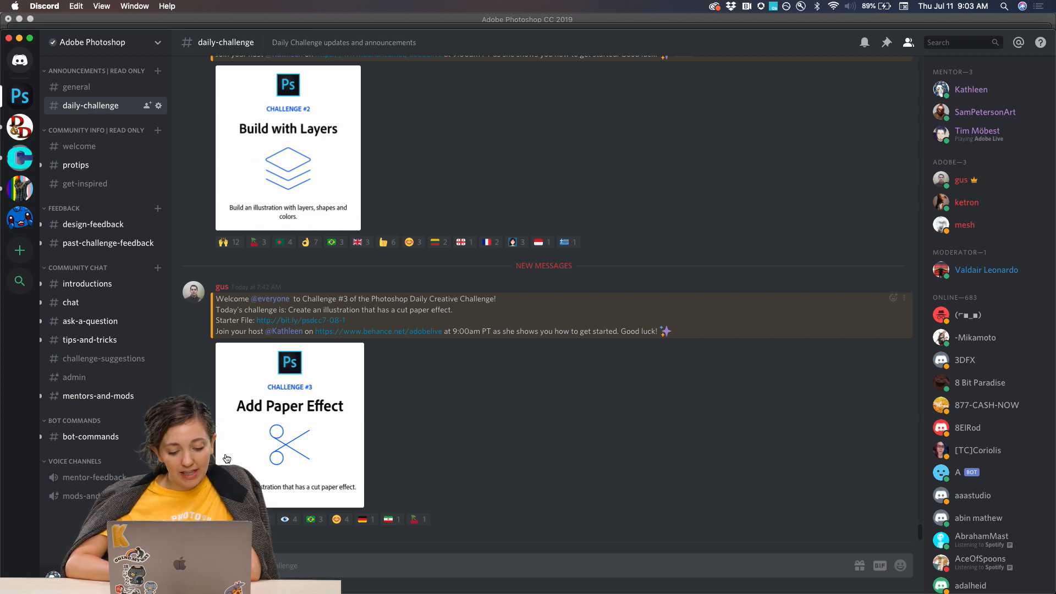
{"action": "left_click", "coordinate": [416, 519]}
{"action": "scroll", "coordinate": [428, 331], "scroll_direction": "up", "scroll_amount": 6}
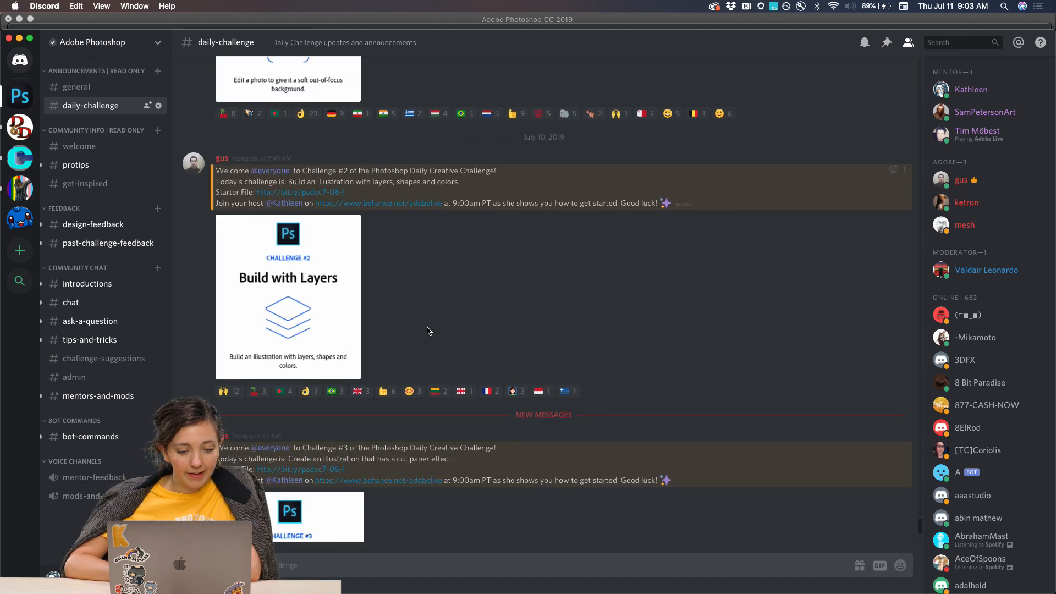
{"action": "scroll", "coordinate": [428, 332], "scroll_direction": "up", "scroll_amount": 3}
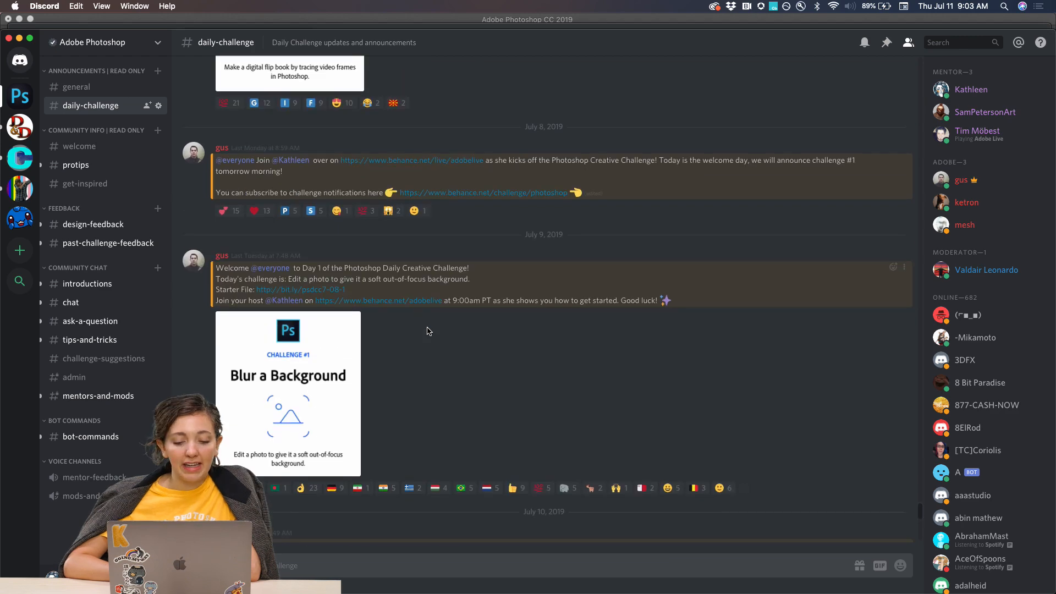
{"action": "scroll", "coordinate": [428, 332], "scroll_direction": "down", "scroll_amount": 9}
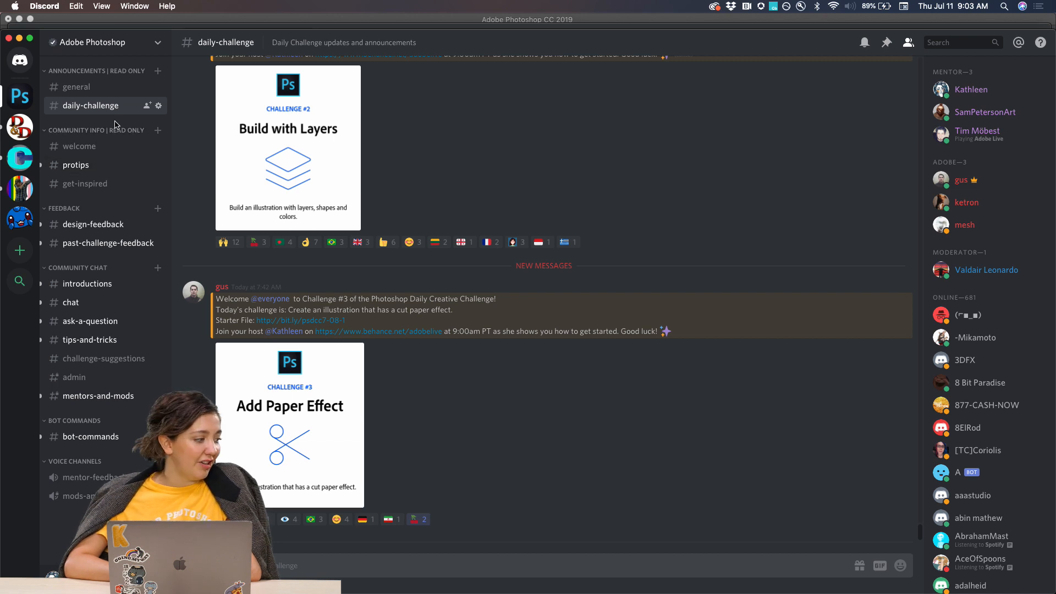
Browse the community posters in the design-feedback channel and view the SEABED poster enlarged before returning to the messages.
{"action": "left_click", "coordinate": [79, 225]}
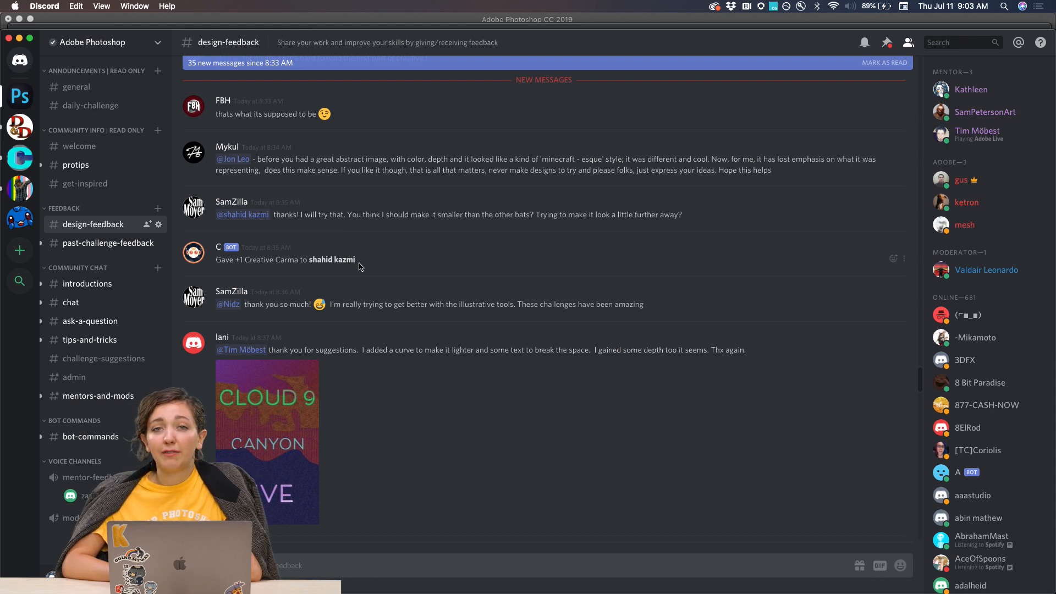
{"action": "scroll", "coordinate": [360, 266], "scroll_direction": "down", "scroll_amount": 10}
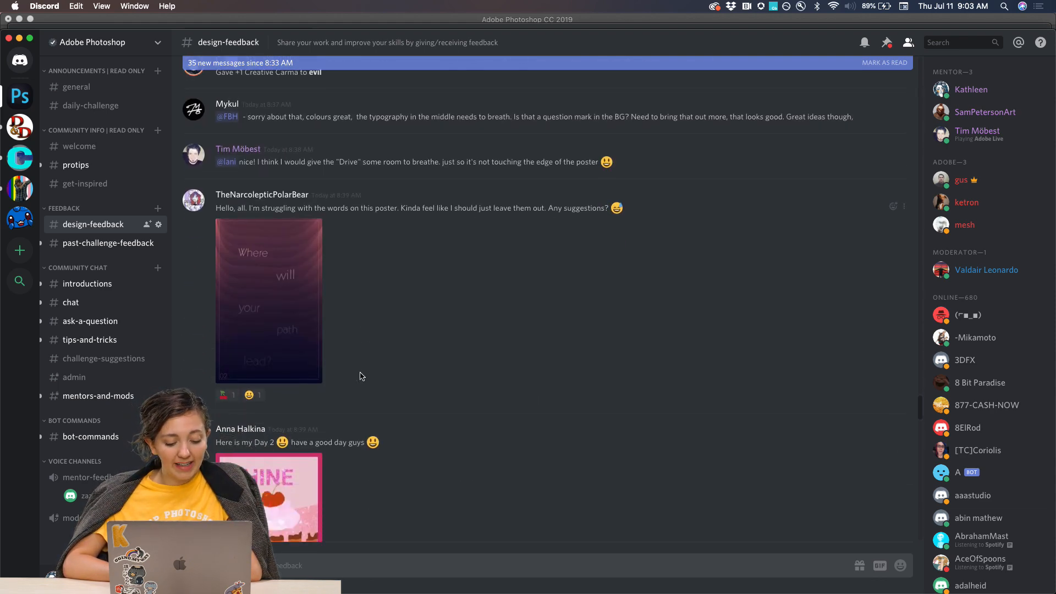
{"action": "scroll", "coordinate": [360, 376], "scroll_direction": "down", "scroll_amount": 10}
{"action": "scroll", "coordinate": [361, 376], "scroll_direction": "down", "scroll_amount": 5}
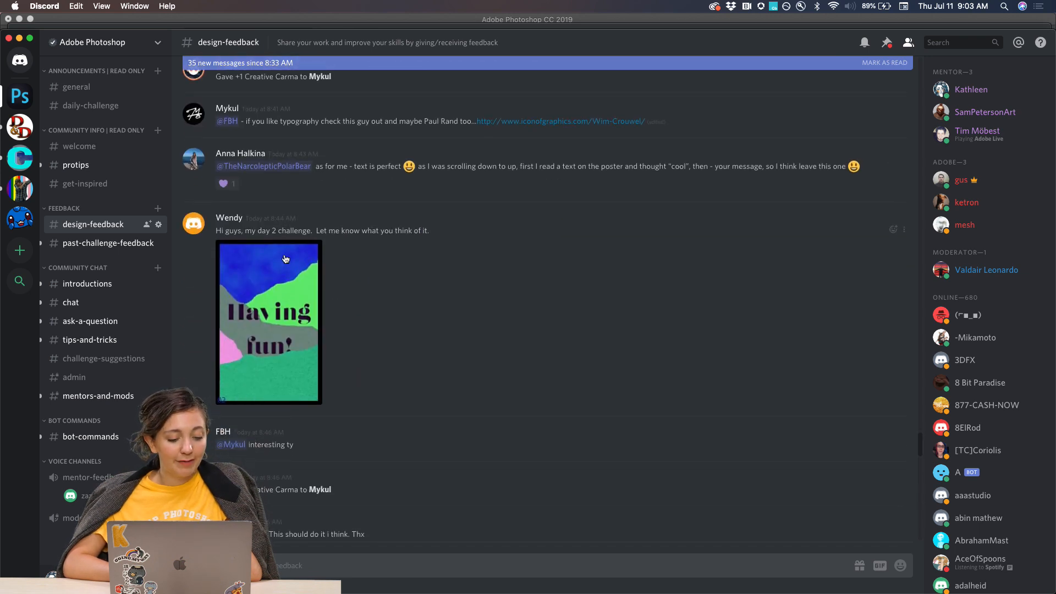
{"action": "scroll", "coordinate": [424, 371], "scroll_direction": "down", "scroll_amount": 10}
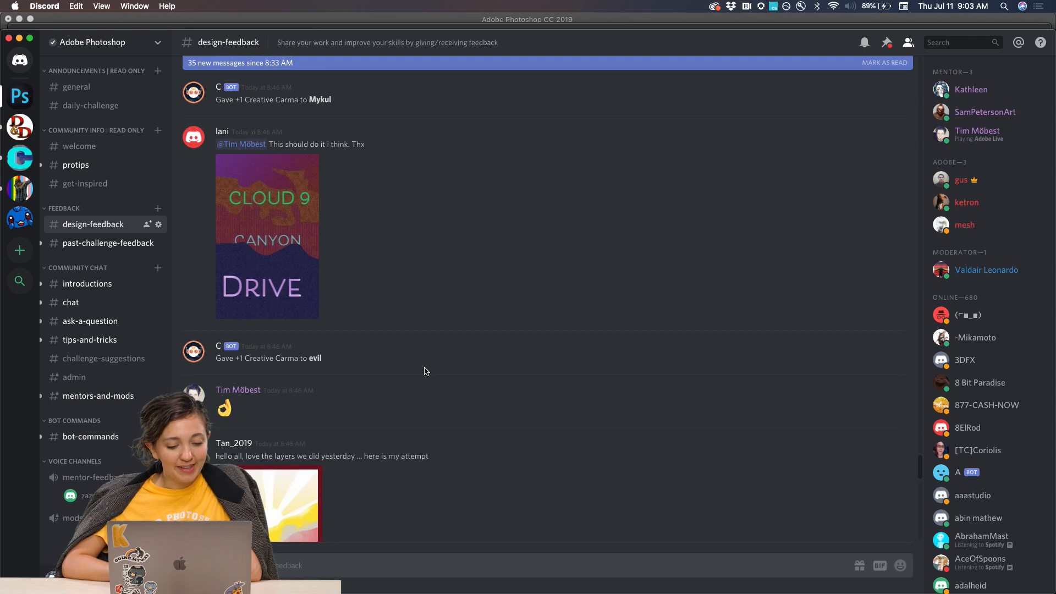
{"action": "scroll", "coordinate": [424, 371], "scroll_direction": "down", "scroll_amount": 6}
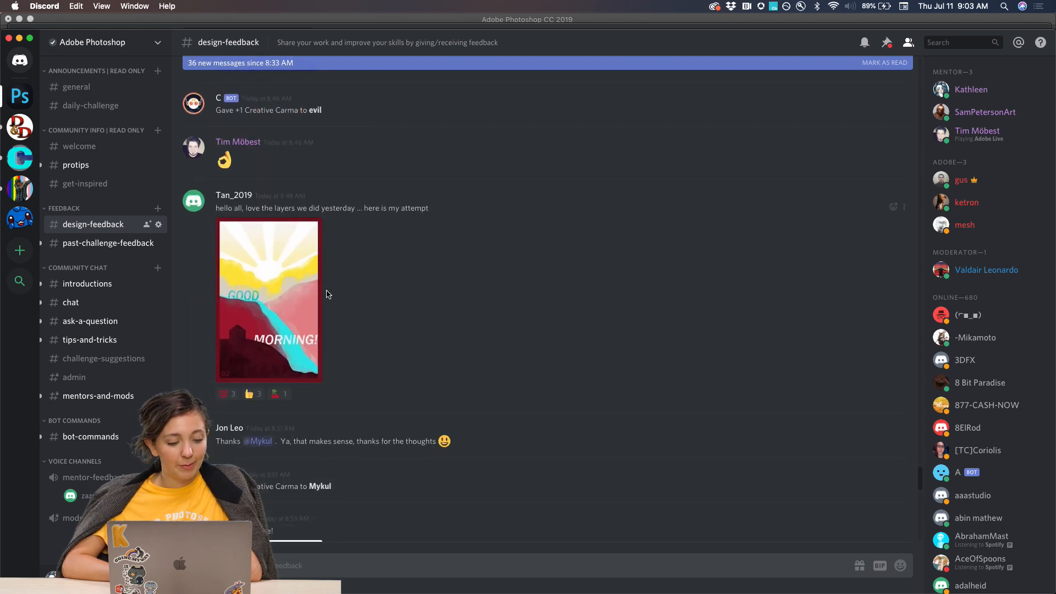
{"action": "scroll", "coordinate": [329, 294], "scroll_direction": "down", "scroll_amount": 12}
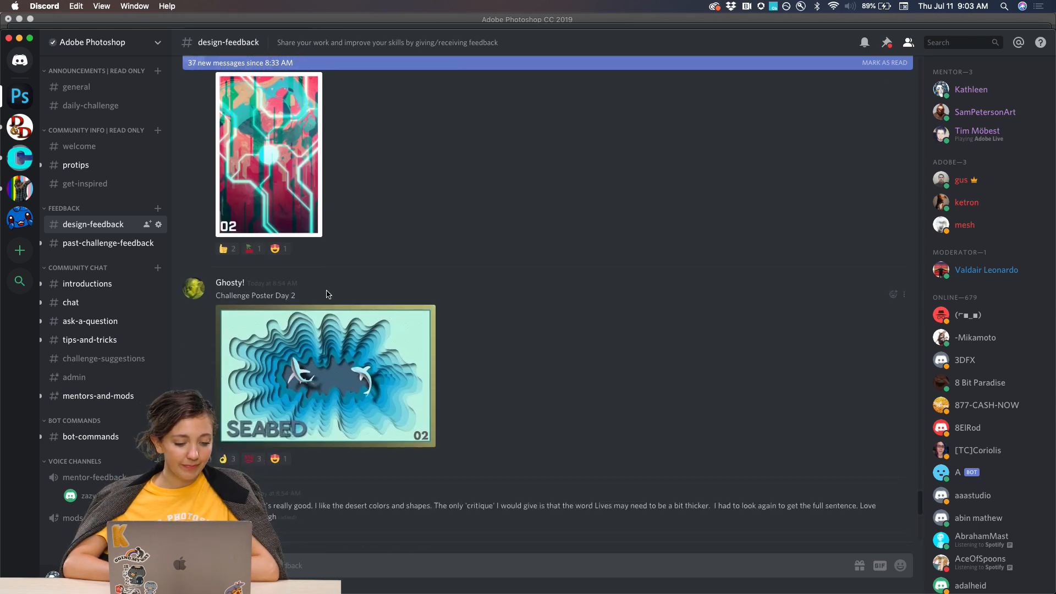
{"action": "left_click", "coordinate": [308, 385]}
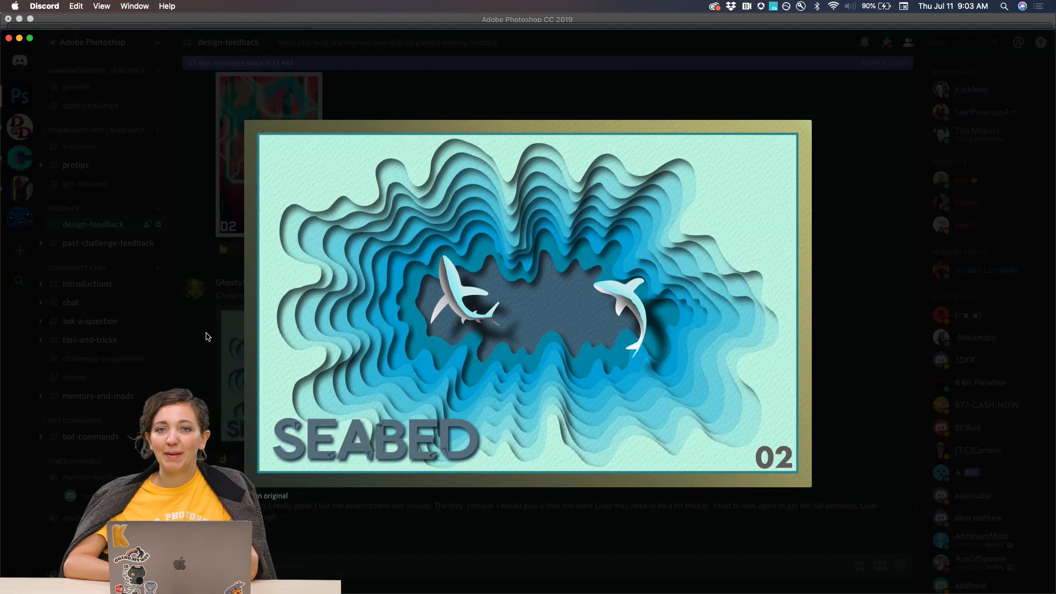
{"action": "left_click", "coordinate": [193, 338]}
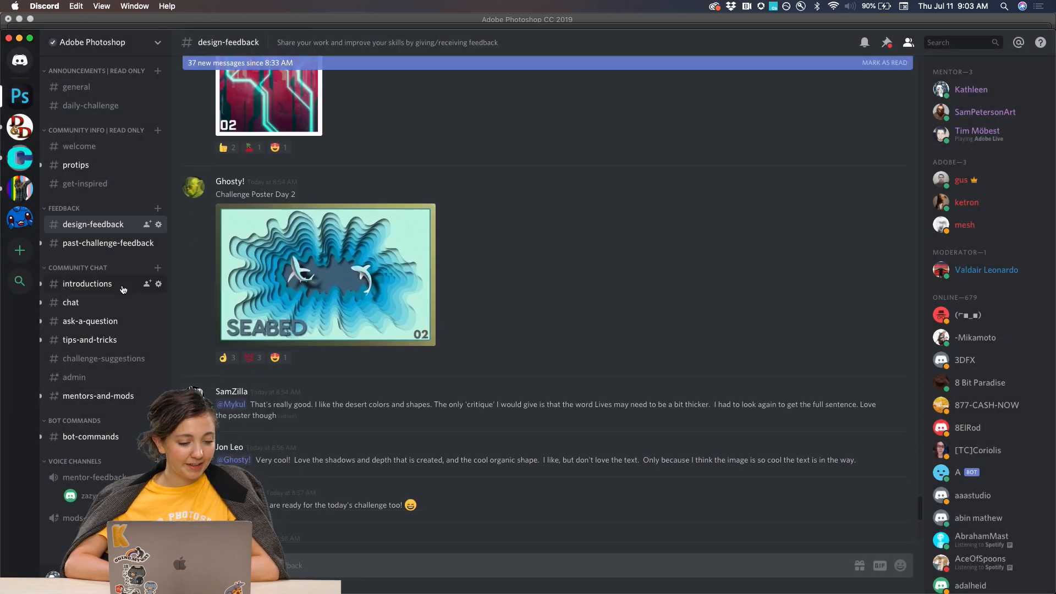
Read through the new member posts in the introductions channel.
{"action": "left_click", "coordinate": [88, 284]}
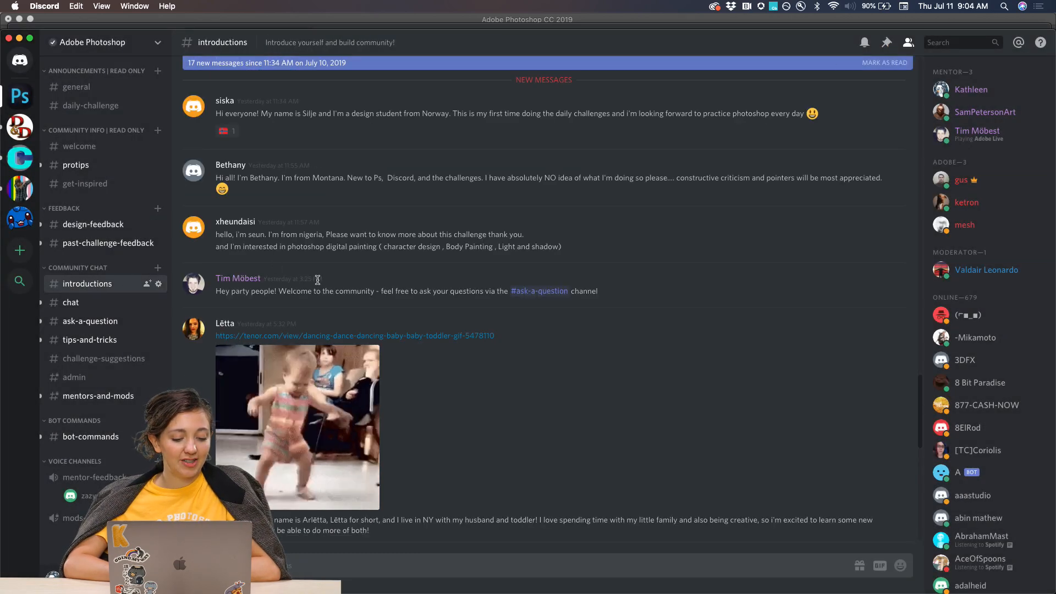
{"action": "scroll", "coordinate": [318, 280], "scroll_direction": "down", "scroll_amount": 5}
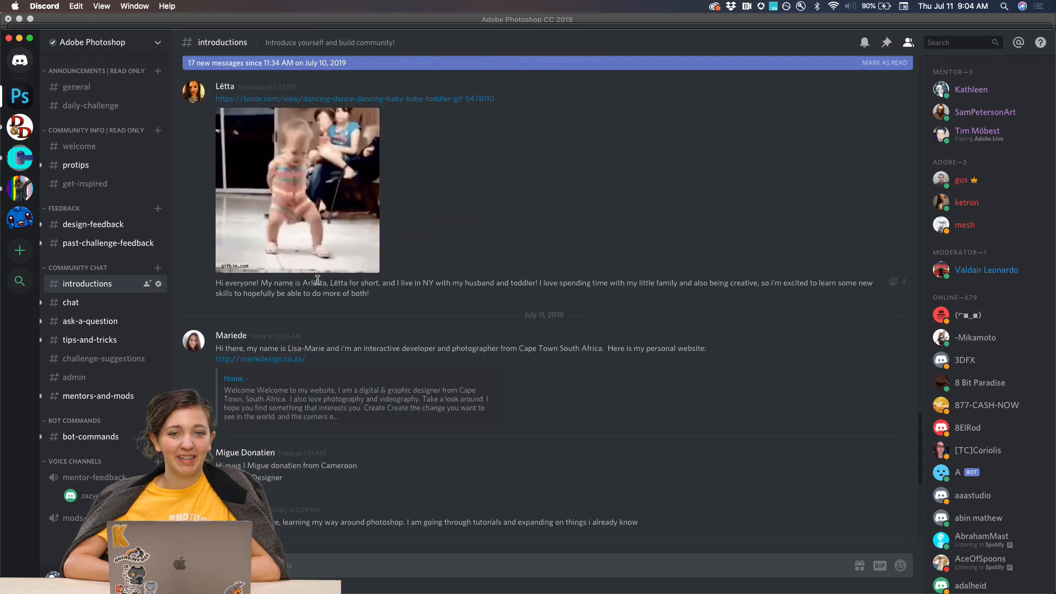
{"action": "scroll", "coordinate": [385, 352], "scroll_direction": "down", "scroll_amount": 6}
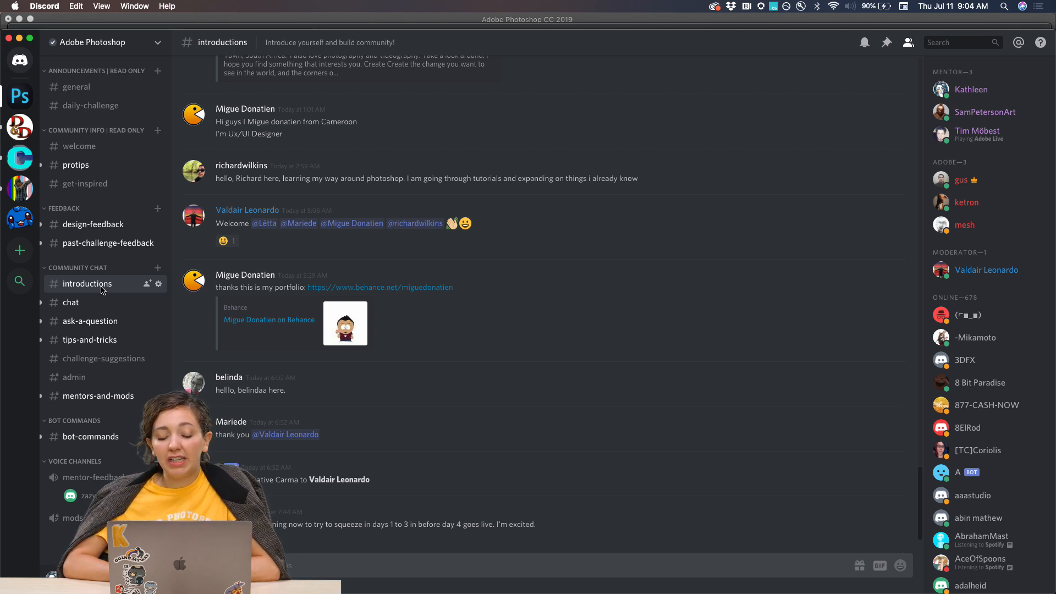
Look through the recent community conversation in the chat channel.
{"action": "left_click", "coordinate": [77, 303]}
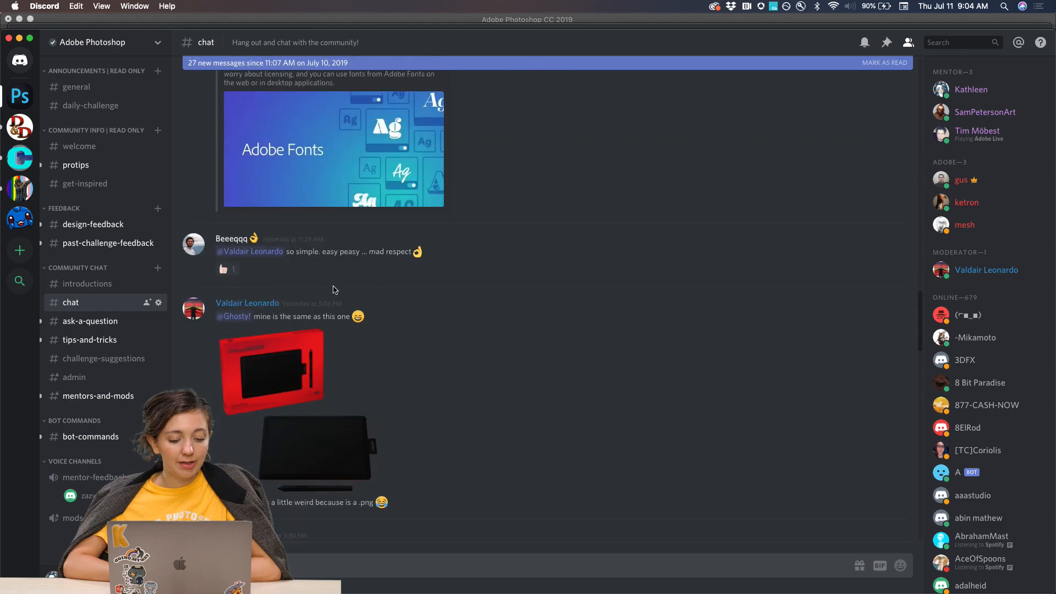
{"action": "scroll", "coordinate": [393, 288], "scroll_direction": "down", "scroll_amount": 6}
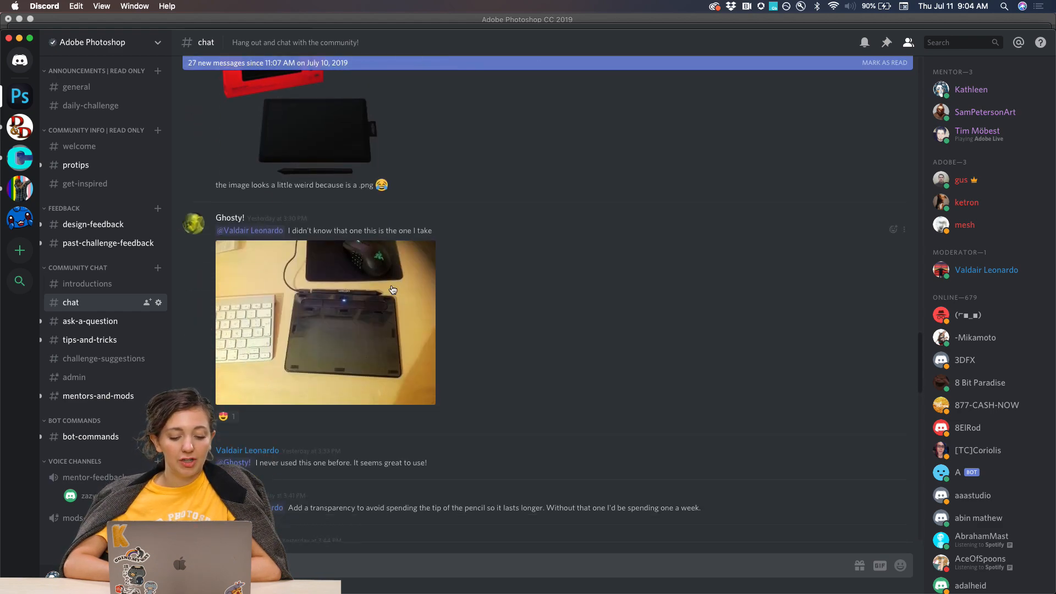
{"action": "scroll", "coordinate": [393, 289], "scroll_direction": "down", "scroll_amount": 7}
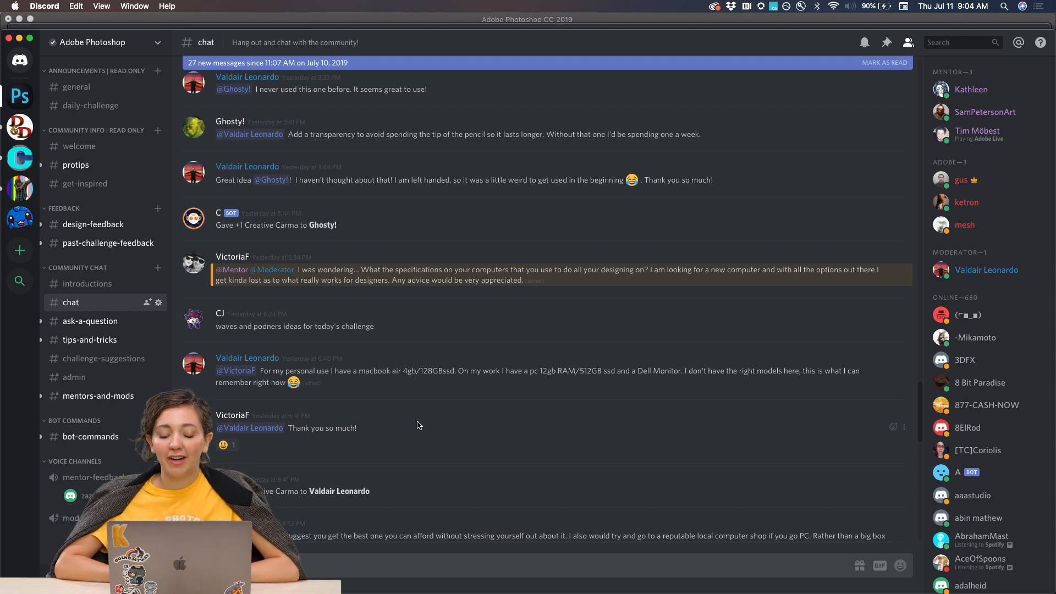
Switch to Photoshop and collapse the Character panel overlapping the Shore Line poster's workspace.
{"action": "mouse_move", "coordinate": [429, 592]}
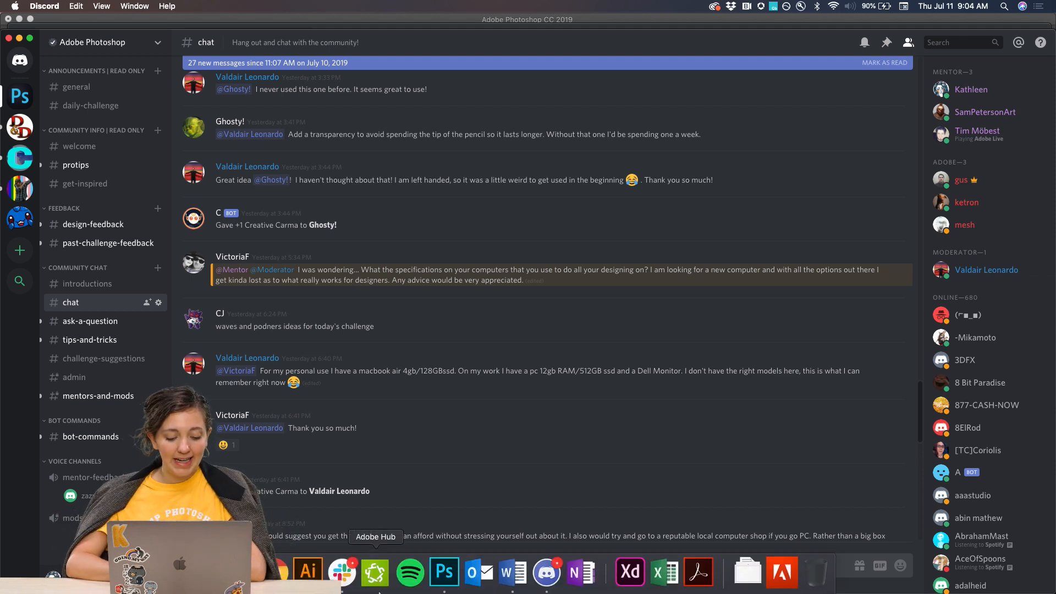
{"action": "left_click", "coordinate": [443, 587]}
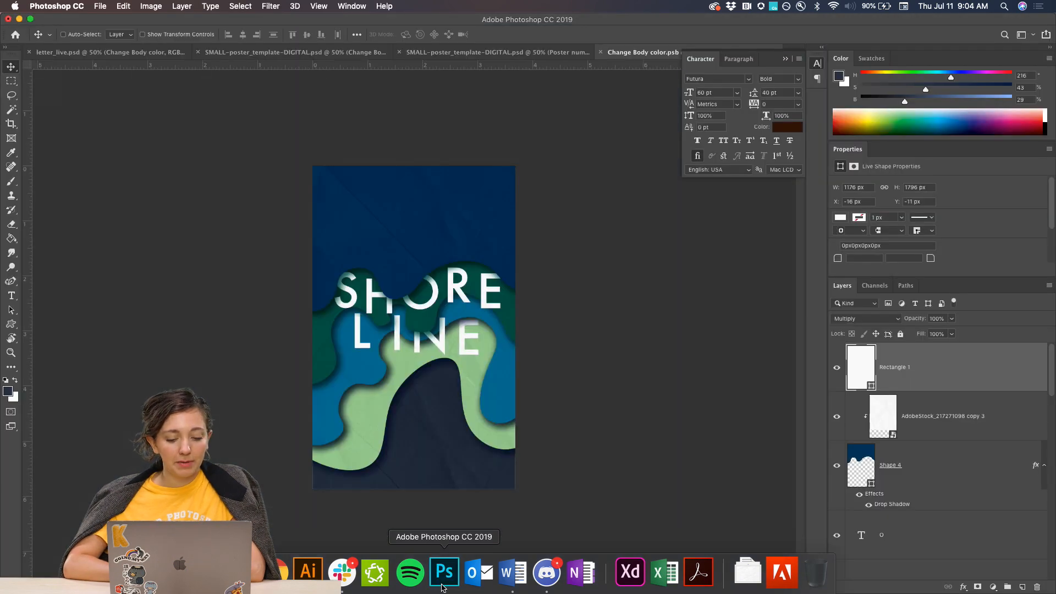
{"action": "left_click", "coordinate": [786, 60]}
{"action": "key", "text": "super+equal"}
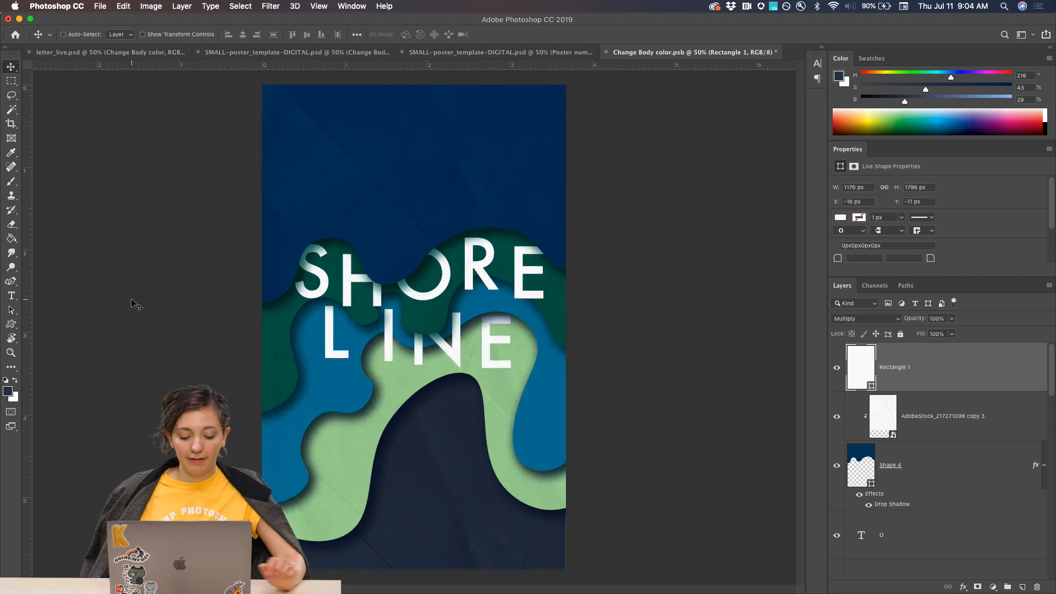
Examine the paper texture and layered shadows of the Shore Line poster up close, from its upper area to its lower edge.
{"action": "key", "text": "XF86MonBrightnessUp"}
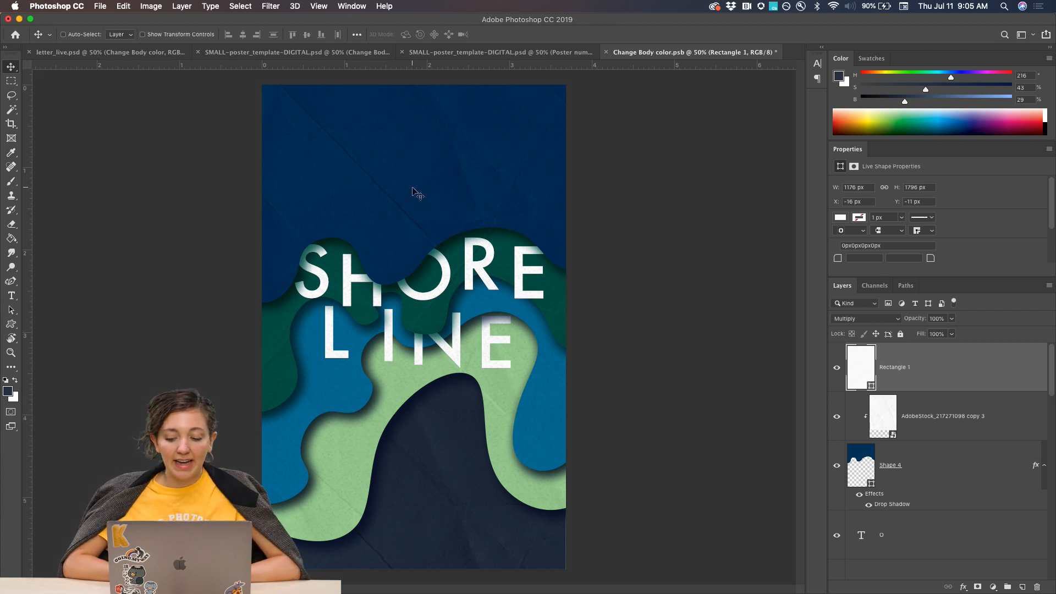
{"action": "key", "text": "super+equal"}
{"action": "key", "text": "super+equal"}
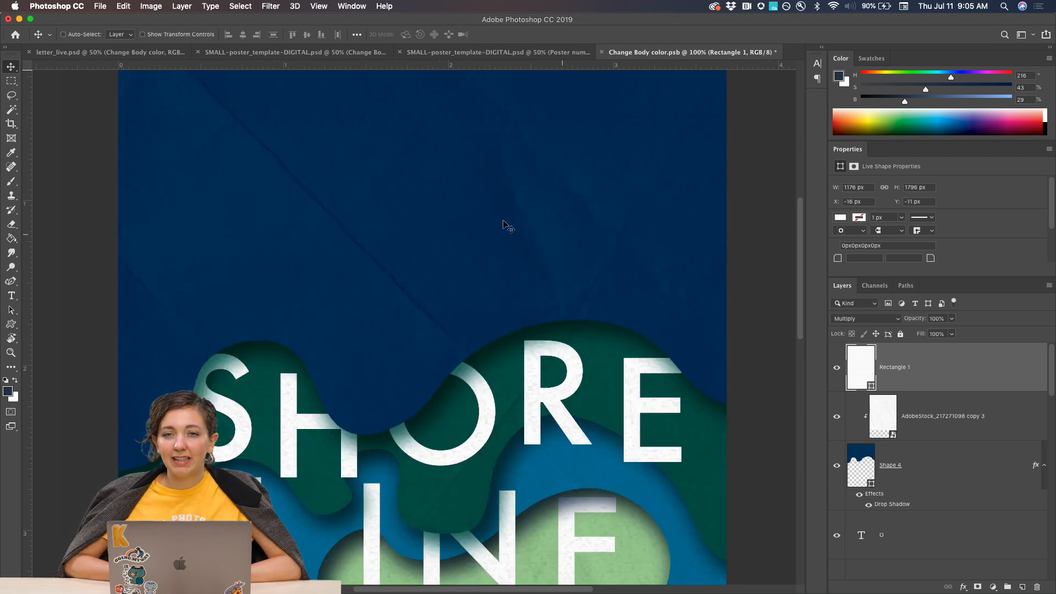
{"action": "scroll", "coordinate": [458, 310], "scroll_direction": "down", "scroll_amount": 5}
{"action": "scroll", "coordinate": [406, 424], "scroll_direction": "down", "scroll_amount": 10}
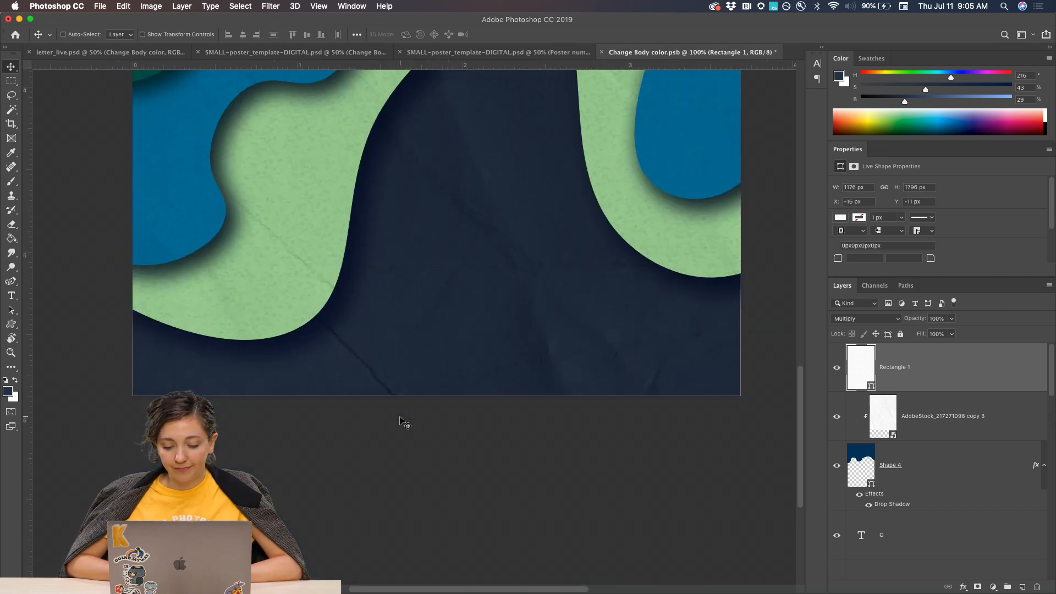
{"action": "key", "text": "super+minus"}
{"action": "key", "text": "super+minus"}
{"action": "key", "text": "super+minus"}
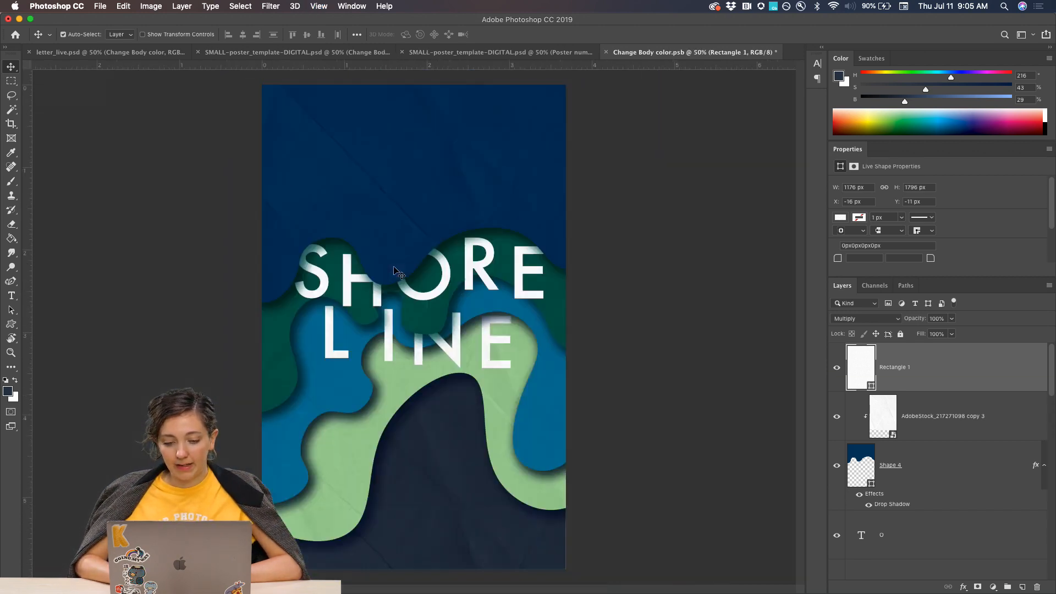
{"action": "key", "text": "super+equal"}
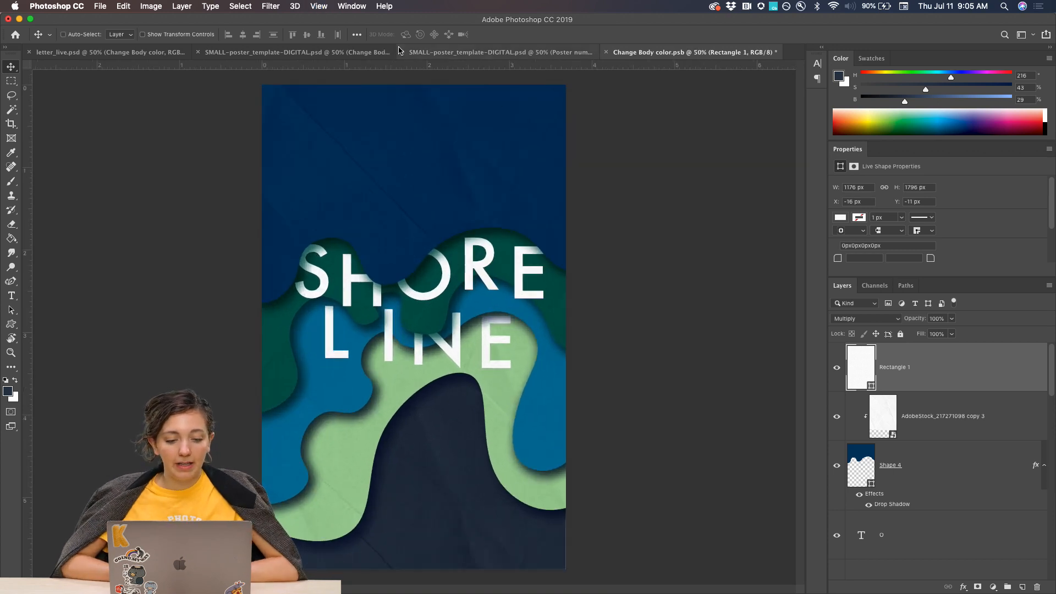
In the blank SMALL-poster_template-DIGITAL document, convert the Change Body color layer to a smart object and open its contents.
{"action": "left_click", "coordinate": [422, 53]}
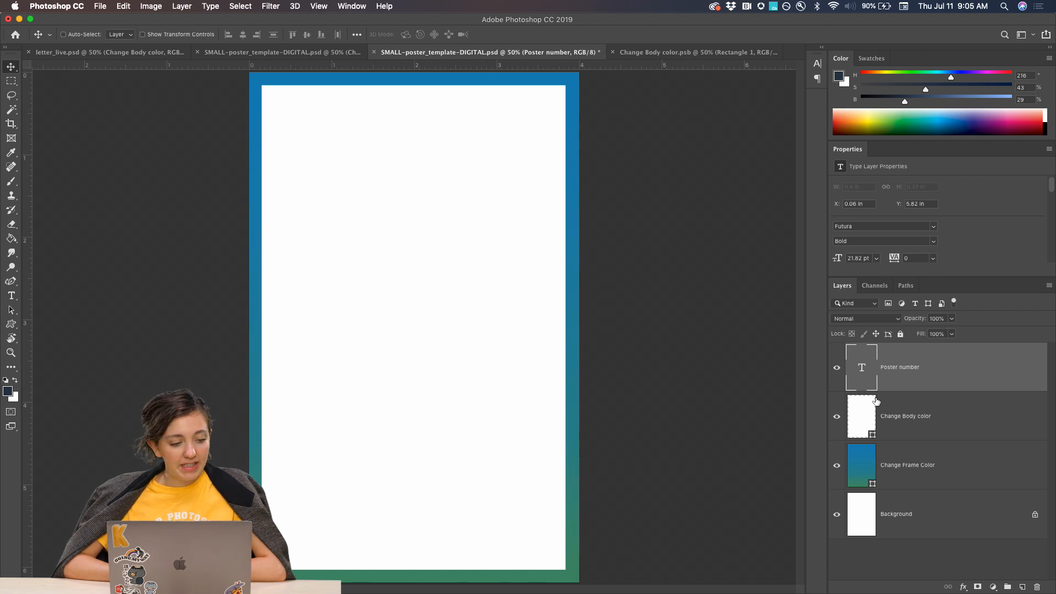
{"action": "left_click", "coordinate": [903, 424]}
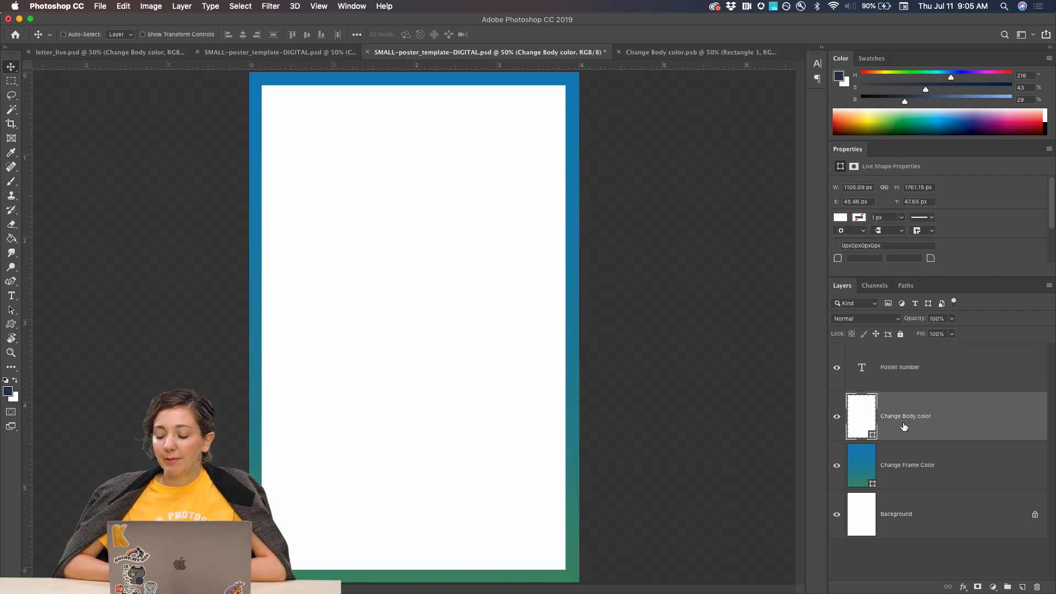
{"action": "left_click", "coordinate": [837, 416]}
{"action": "left_click", "coordinate": [836, 416]}
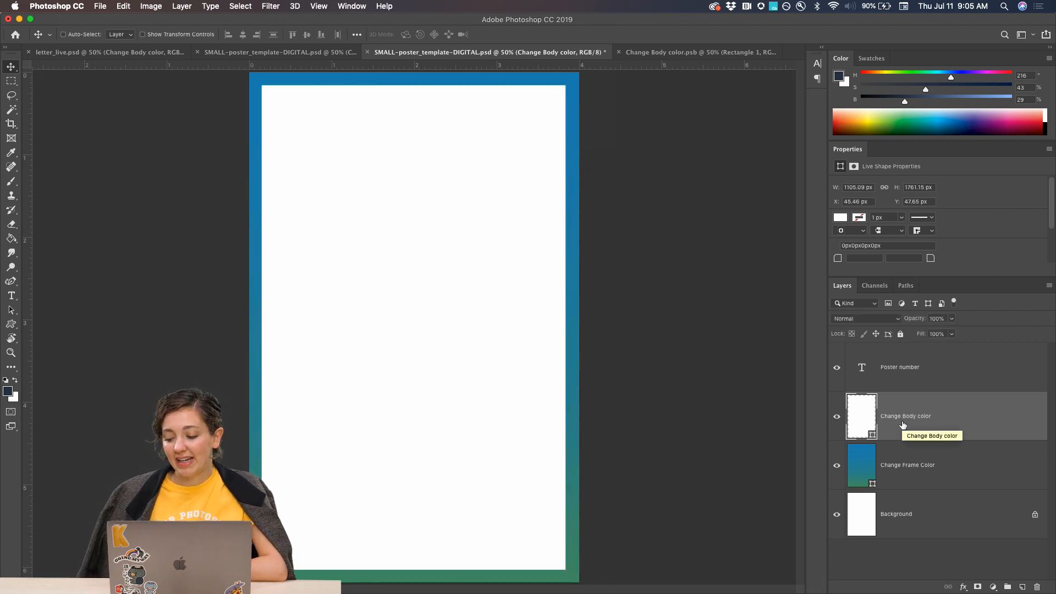
{"action": "right_click", "coordinate": [939, 414]}
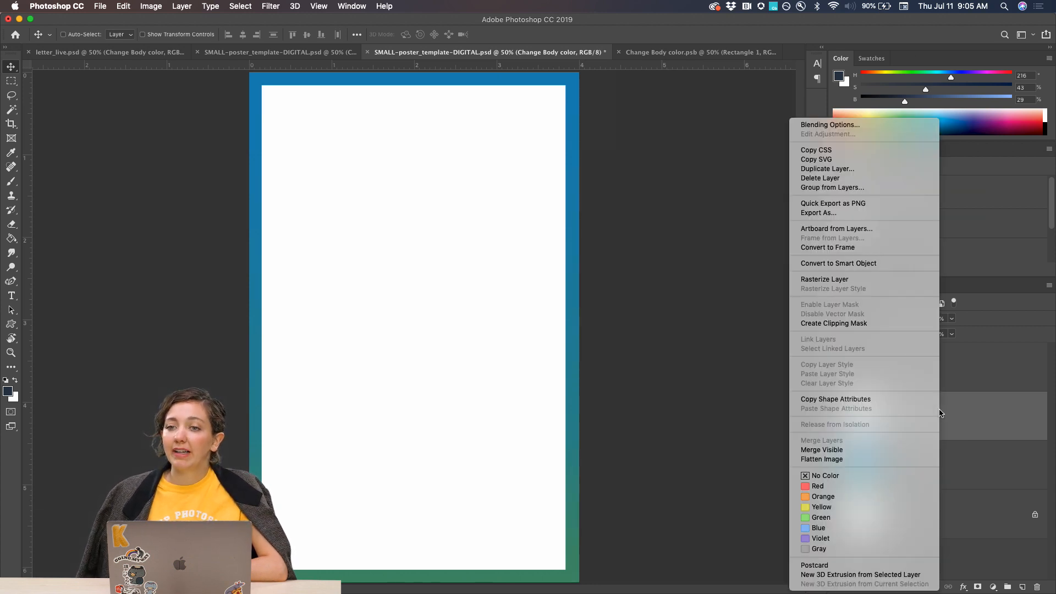
{"action": "left_click", "coordinate": [837, 265]}
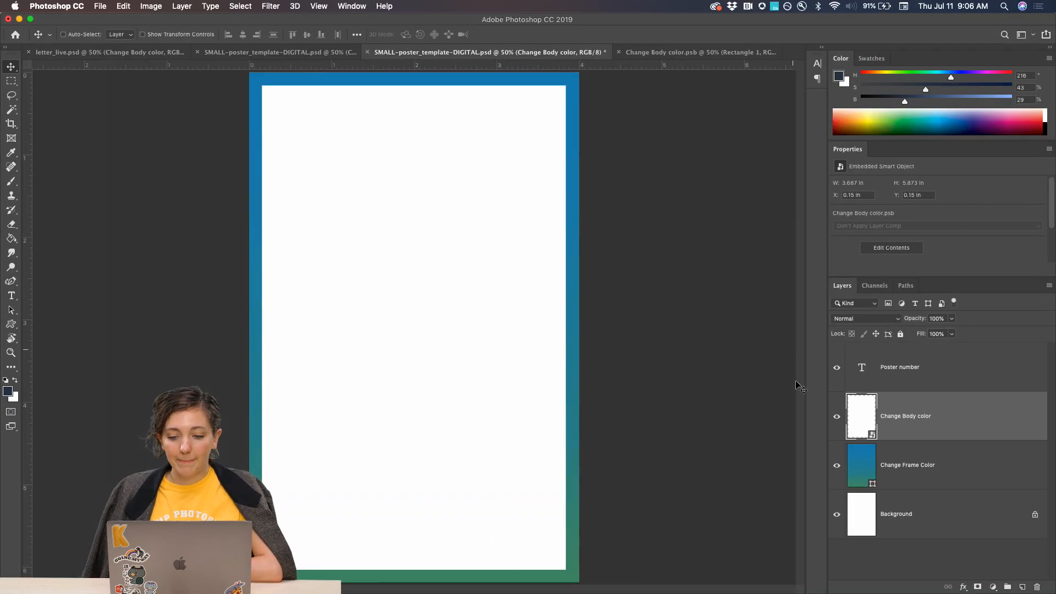
{"action": "double_click", "coordinate": [866, 431]}
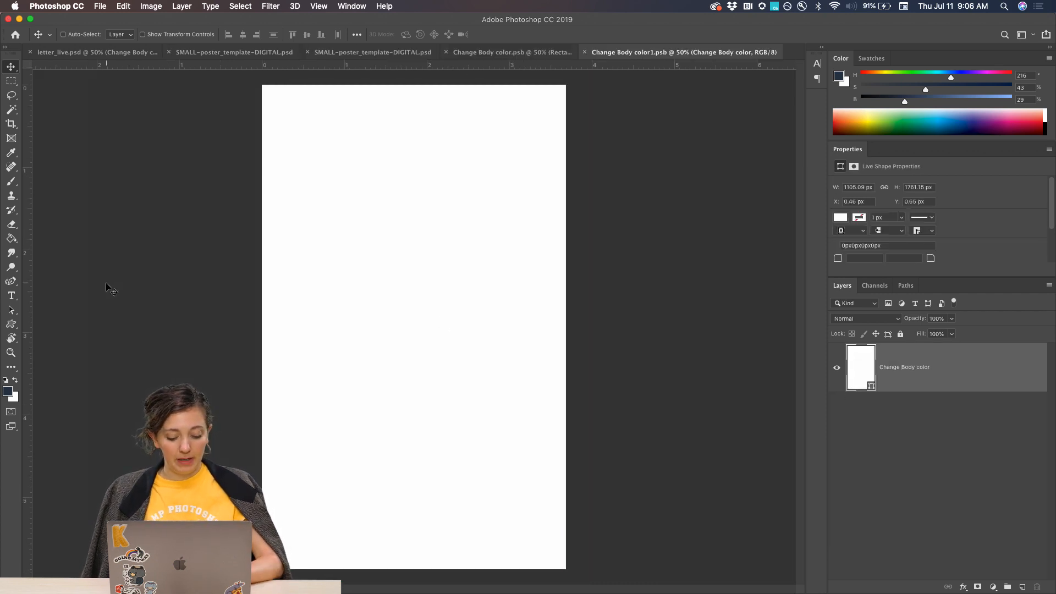
Paint a freehand dark blue zigzag with the Brush on a new layer and save the smart object contents.
{"action": "key", "text": "b"}
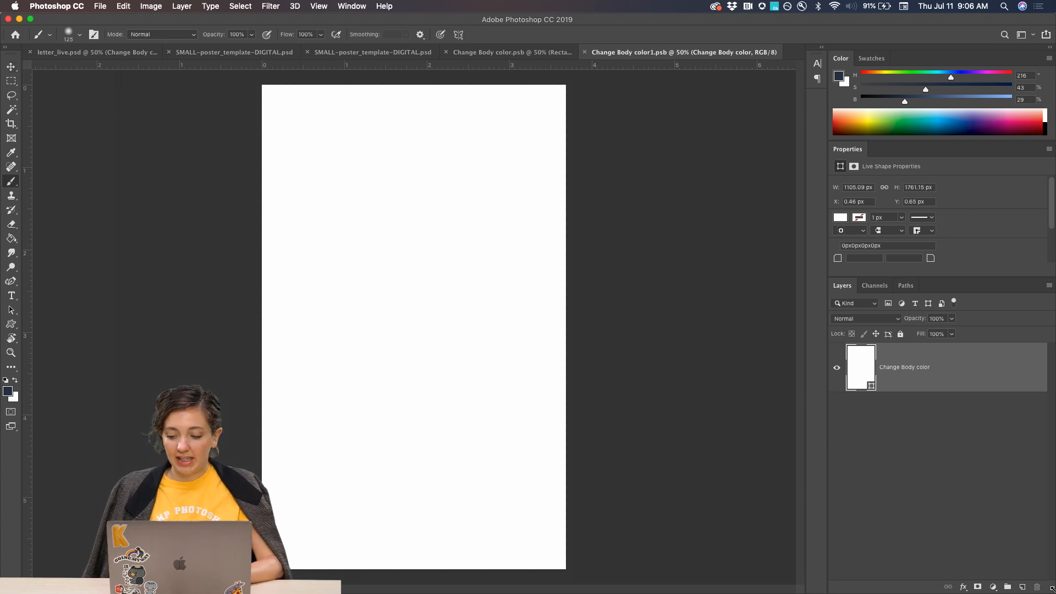
{"action": "left_click", "coordinate": [1021, 586]}
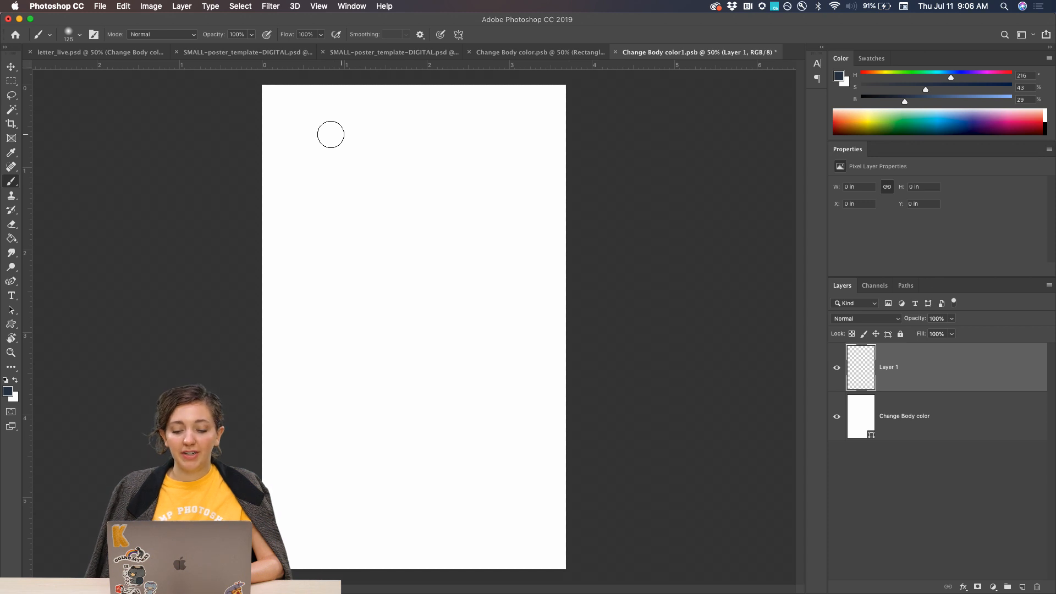
{"action": "mouse_move", "coordinate": [312, 133]}
{"action": "left_mouse_down"}
{"action": "mouse_move", "coordinate": [434, 227]}
{"action": "mouse_move", "coordinate": [496, 331]}
{"action": "mouse_move", "coordinate": [411, 471]}
{"action": "mouse_move", "coordinate": [459, 477]}
{"action": "left_mouse_up"}
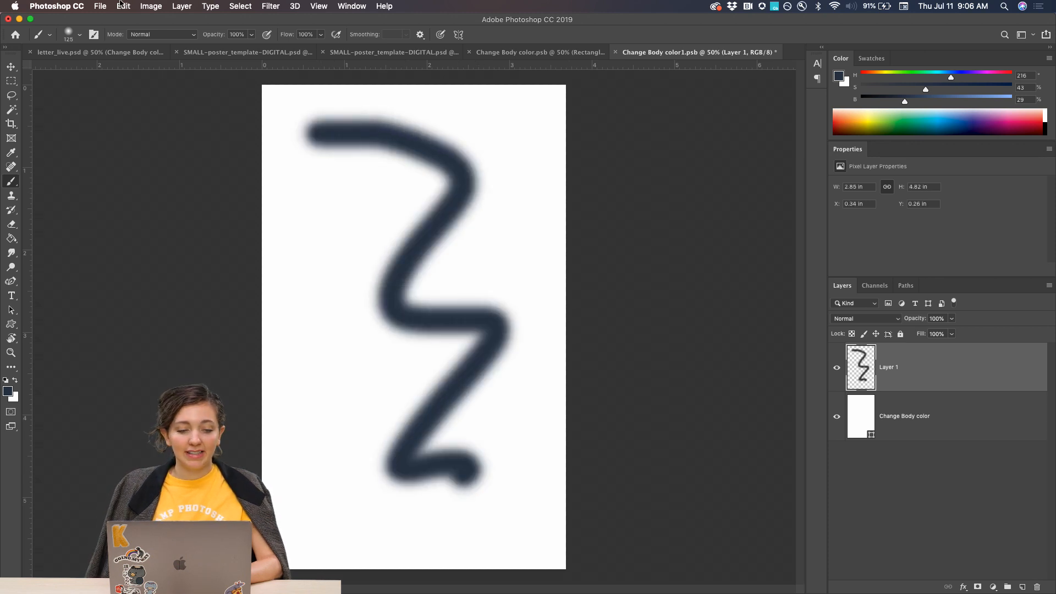
{"action": "left_click", "coordinate": [100, 6]}
{"action": "left_click", "coordinate": [114, 110]}
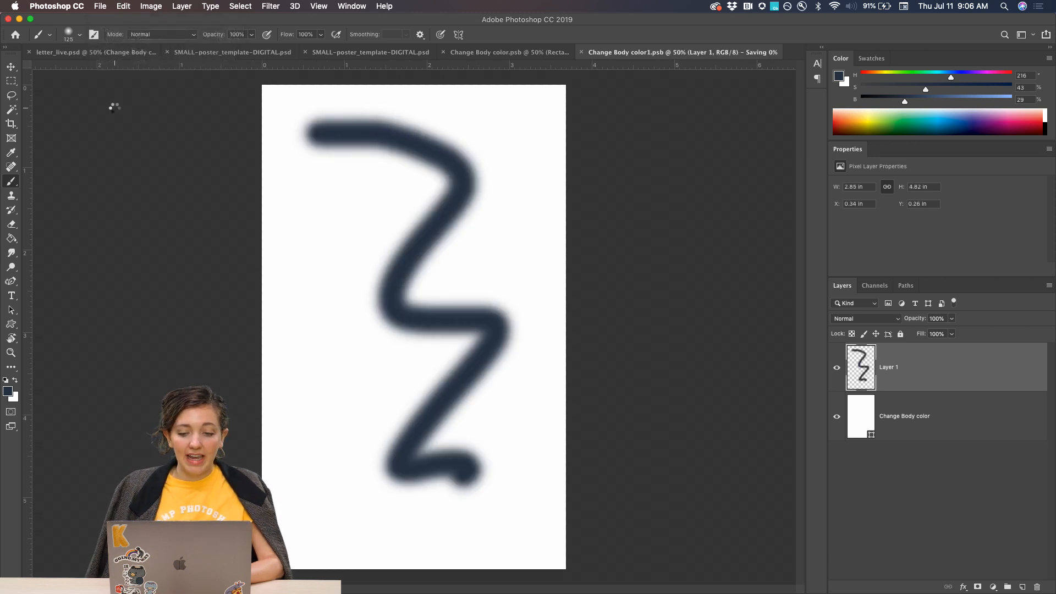
View the updated artwork in the poster template, and close the Shore Line document Change Body color.psb, saving its changes.
{"action": "left_click", "coordinate": [531, 53]}
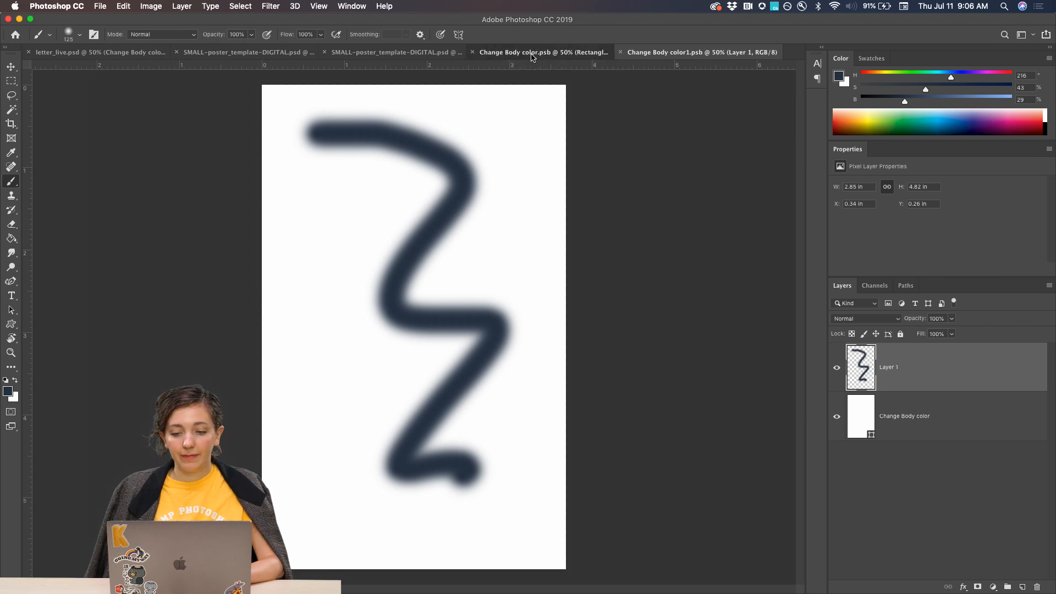
{"action": "left_click", "coordinate": [414, 53]}
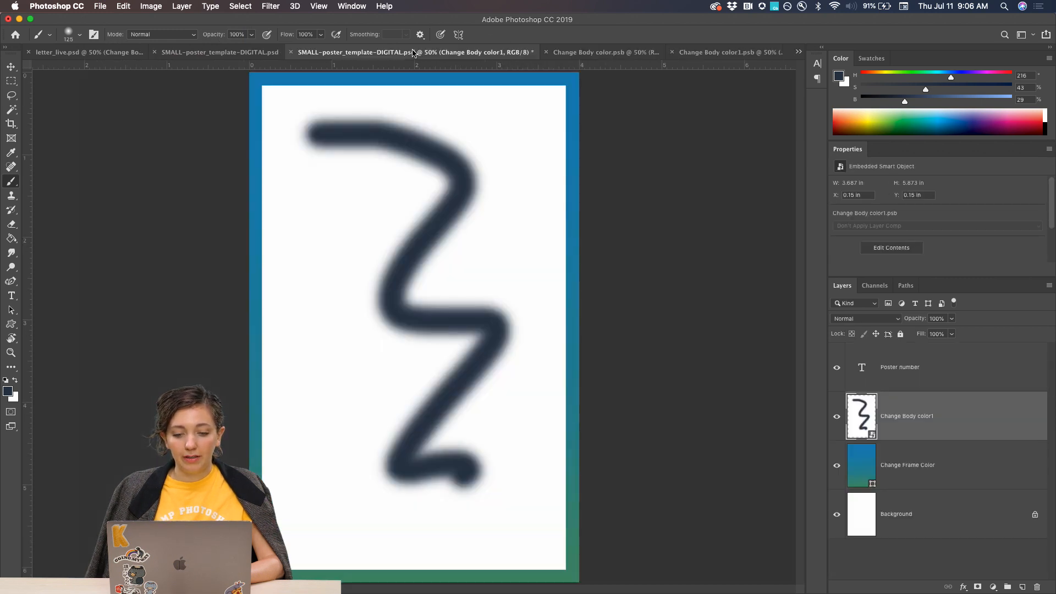
{"action": "left_click", "coordinate": [548, 53]}
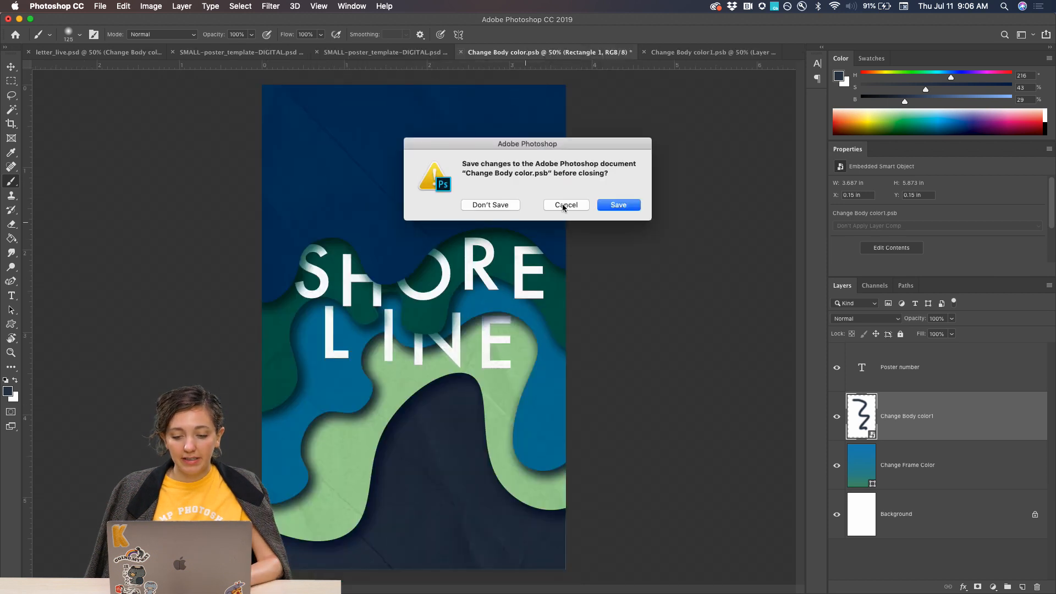
{"action": "left_click", "coordinate": [634, 204]}
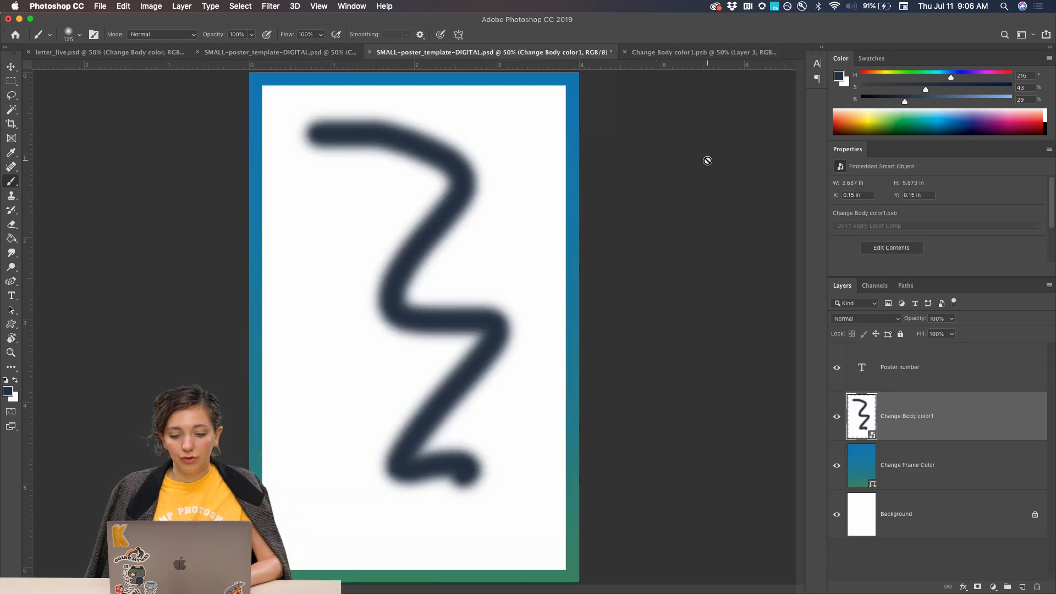
Scribble more brush strokes over the zigzag in Change Body color1.psb, save it, and view the update in the poster template.
{"action": "left_click", "coordinate": [675, 55]}
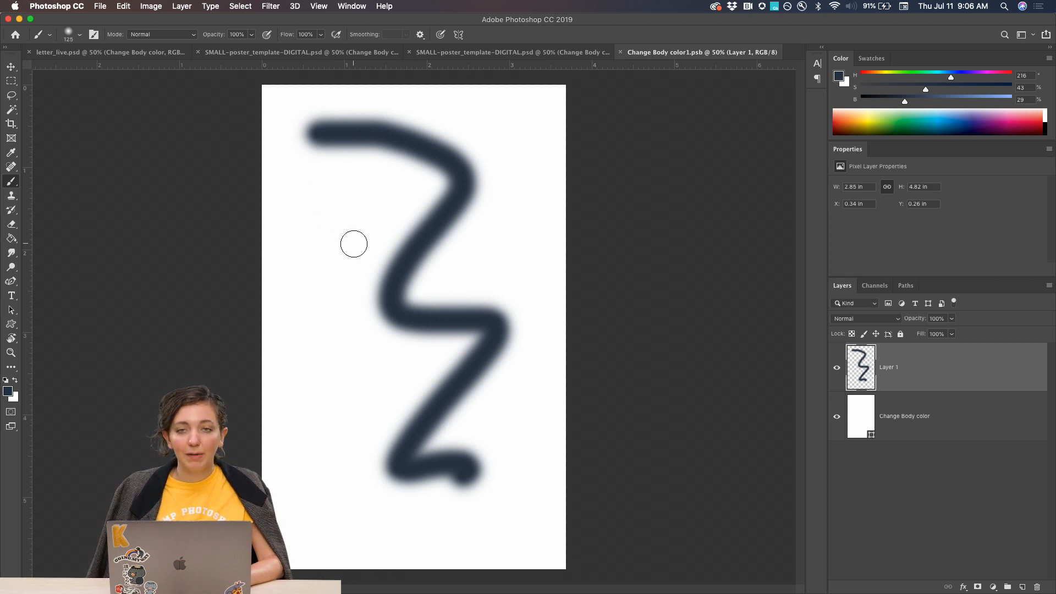
{"action": "mouse_move", "coordinate": [339, 198]}
{"action": "left_mouse_down"}
{"action": "mouse_move", "coordinate": [253, 348]}
{"action": "mouse_move", "coordinate": [467, 496]}
{"action": "mouse_move", "coordinate": [479, 266]}
{"action": "mouse_move", "coordinate": [558, 168]}
{"action": "mouse_move", "coordinate": [323, 258]}
{"action": "mouse_move", "coordinate": [350, 333]}
{"action": "mouse_move", "coordinate": [351, 460]}
{"action": "mouse_move", "coordinate": [397, 472]}
{"action": "left_mouse_up"}
{"action": "key", "text": "super+s"}
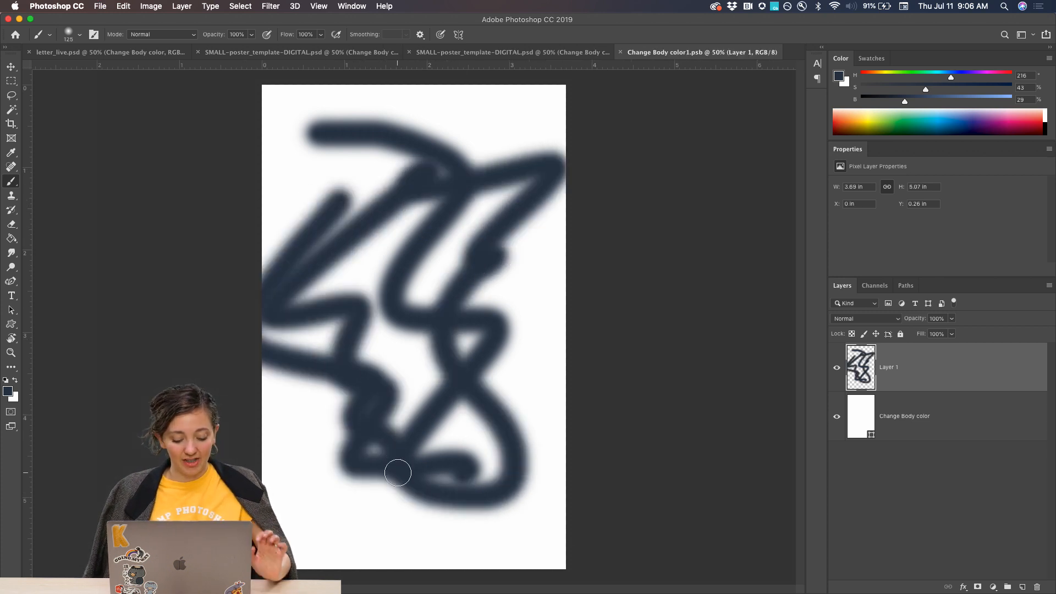
{"action": "left_click", "coordinate": [491, 54]}
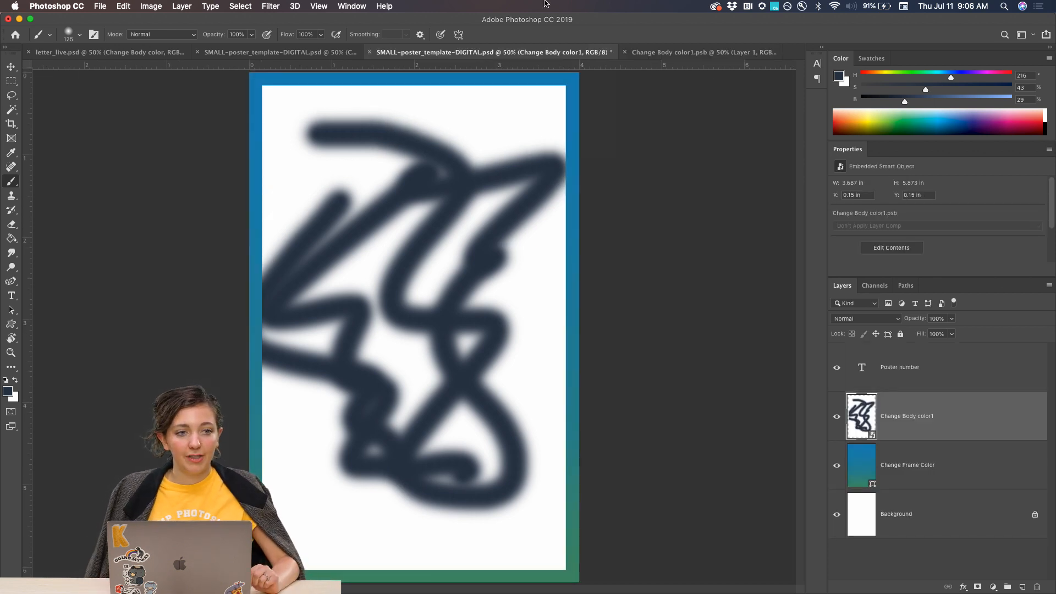
Delete the scribble layer from Change Body color1.psb and, with the Curvature Pen Tool, set the Change Body color shape's fill to bright blue.
{"action": "left_click", "coordinate": [680, 53]}
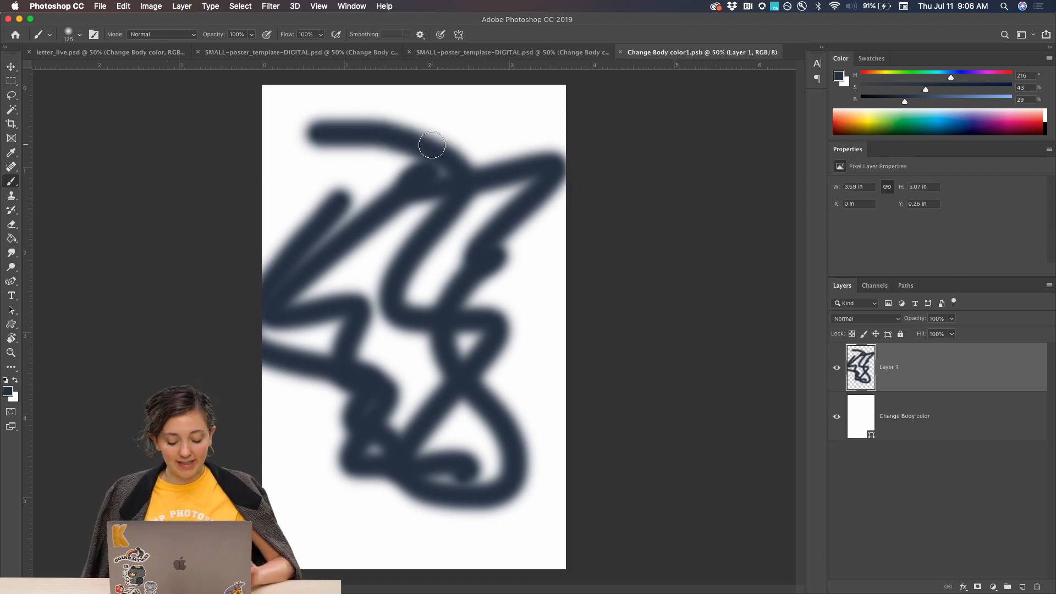
{"action": "key", "text": "Delete"}
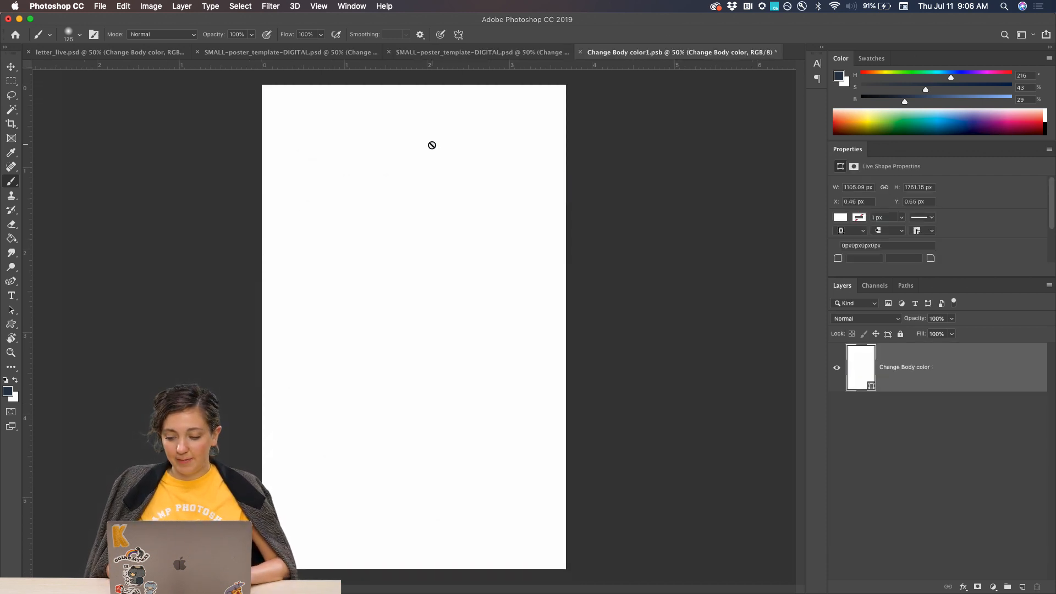
{"action": "left_click", "coordinate": [12, 282]}
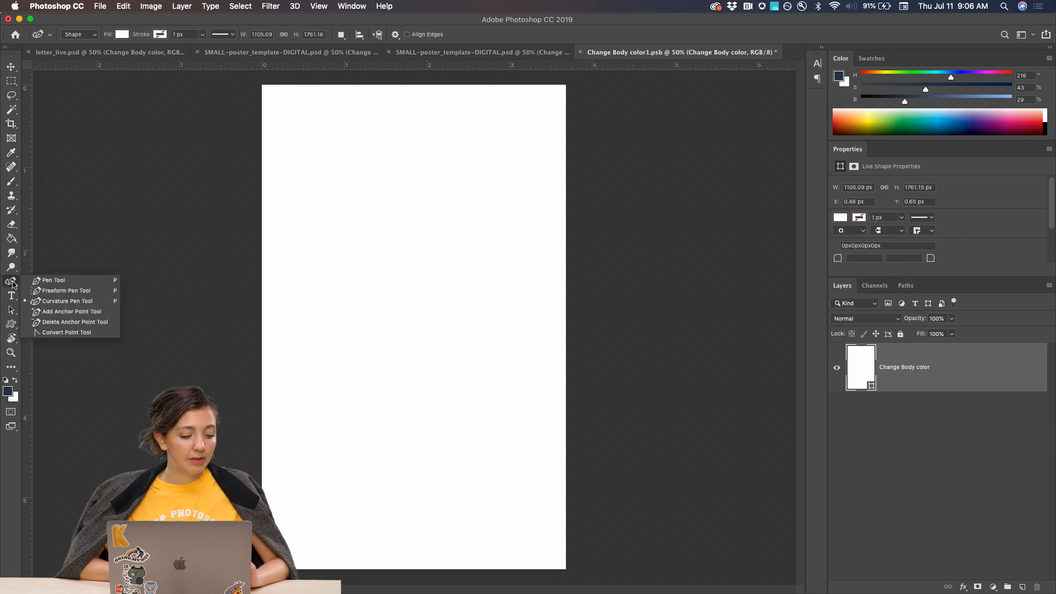
{"action": "left_click", "coordinate": [46, 302]}
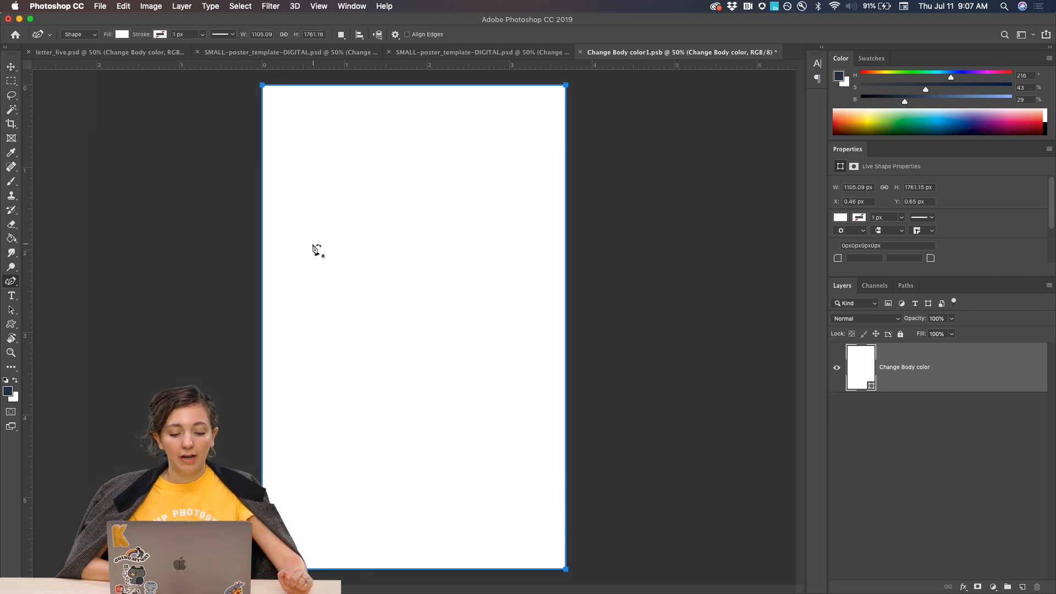
{"action": "left_click", "coordinate": [122, 34]}
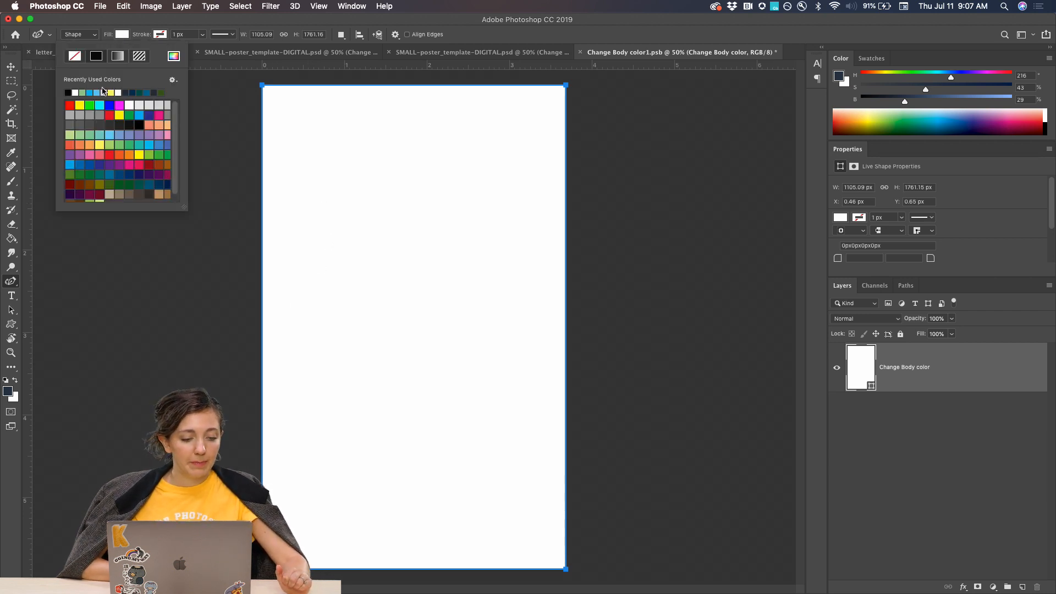
{"action": "left_click", "coordinate": [96, 92]}
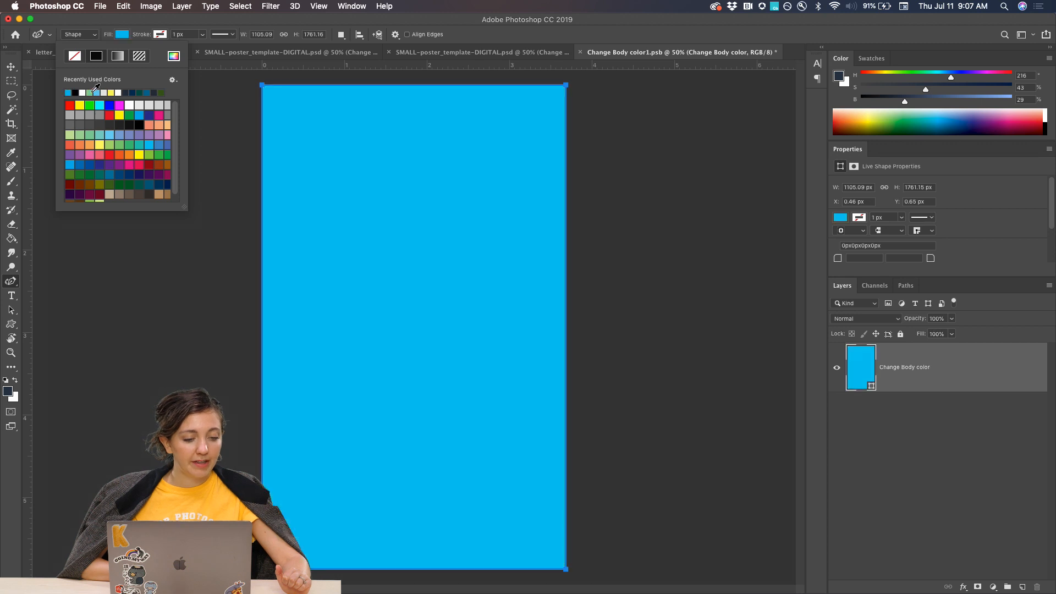
{"action": "left_click", "coordinate": [122, 35]}
Add a new layer above the blue background and set the Curvature Pen Tool's shape fill to purple.
{"action": "left_click", "coordinate": [1021, 586]}
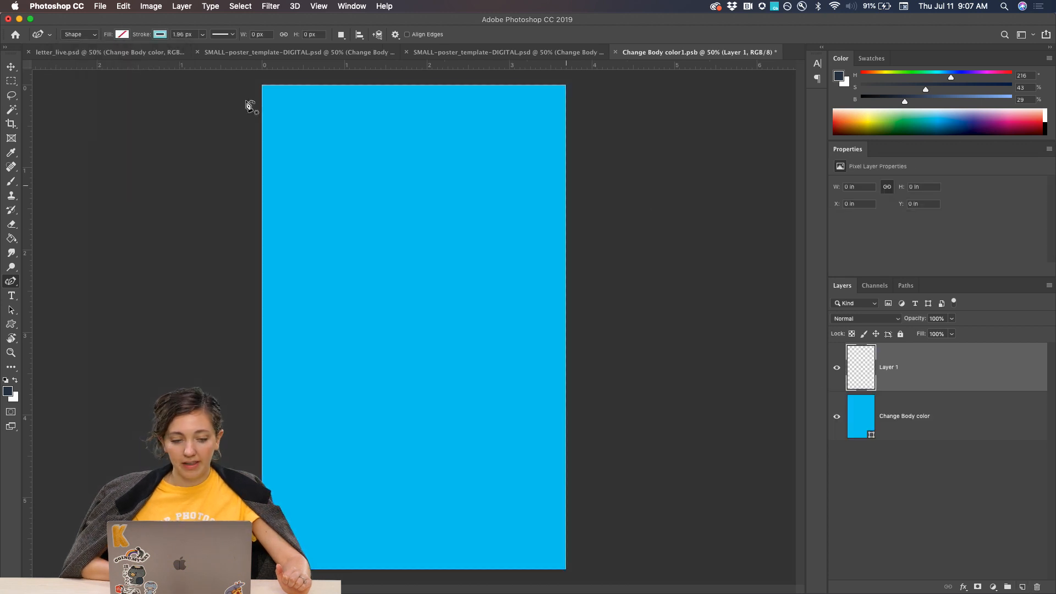
{"action": "left_click", "coordinate": [121, 35]}
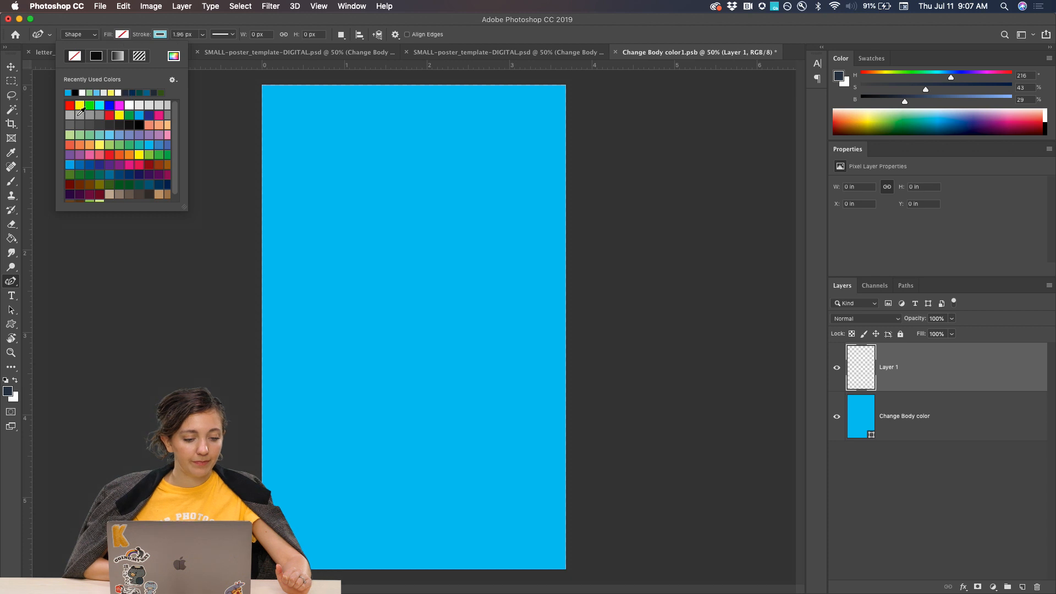
{"action": "left_click", "coordinate": [91, 154]}
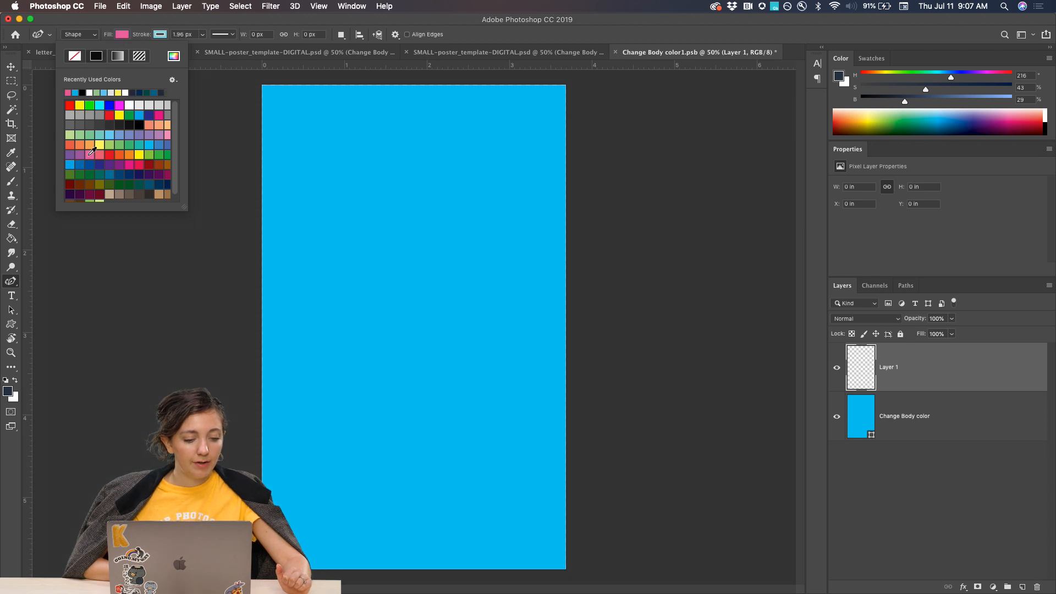
{"action": "left_click", "coordinate": [70, 154]}
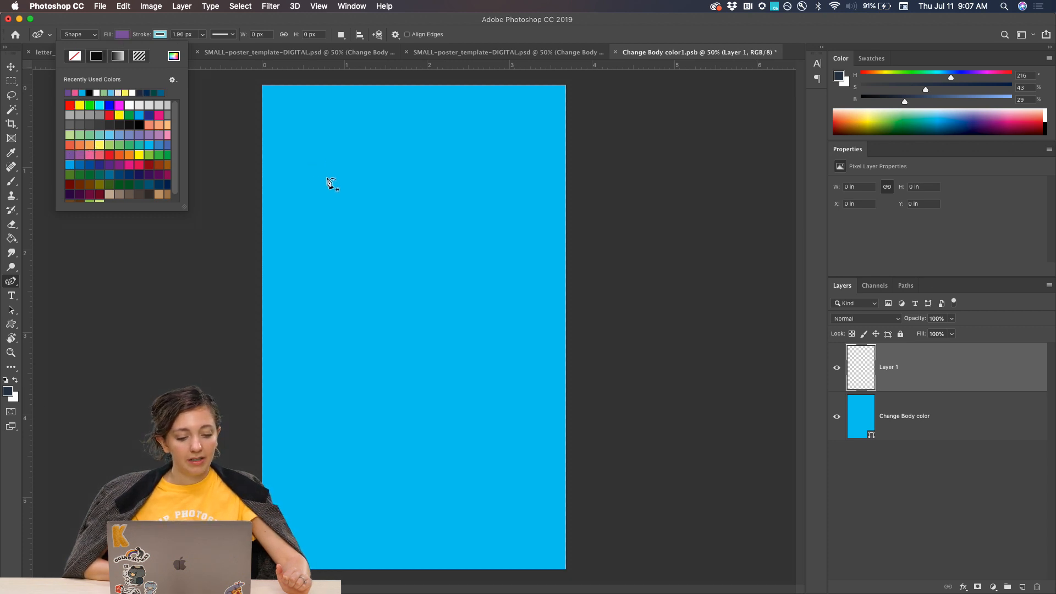
Draw a closed curvy purple practice shape over the canvas's left half with the Curvature Pen Tool, and delete it.
{"action": "left_click", "coordinate": [316, 158]}
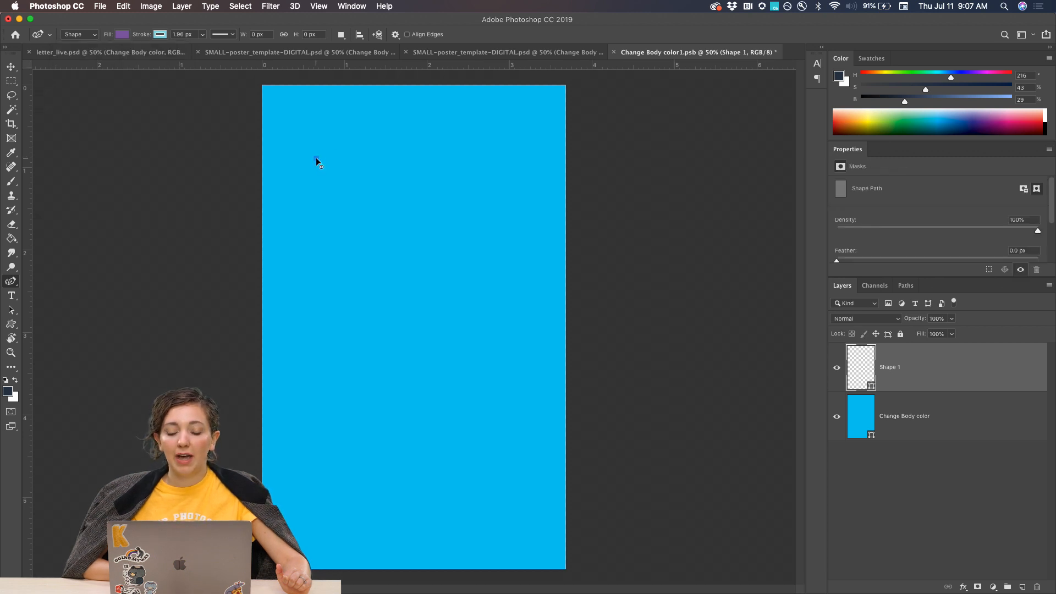
{"action": "left_click", "coordinate": [437, 219]}
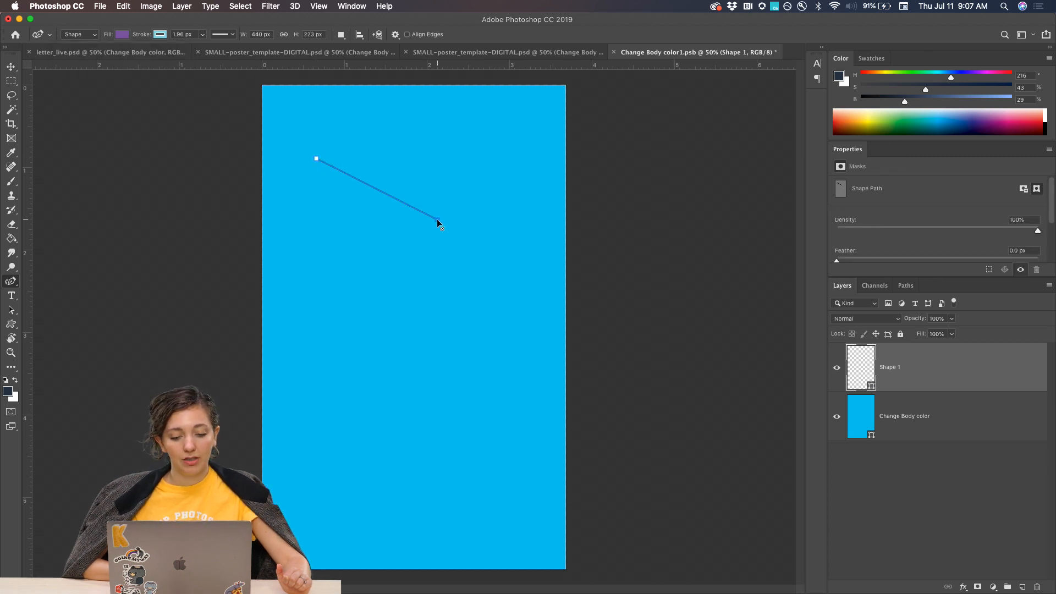
{"action": "left_click", "coordinate": [347, 325]}
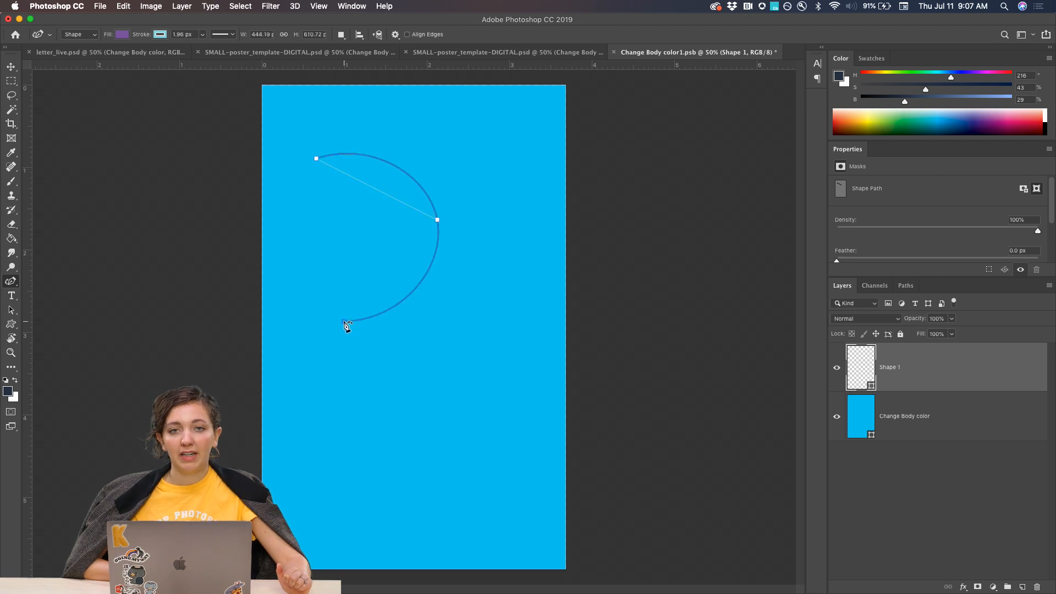
{"action": "left_click", "coordinate": [343, 321]}
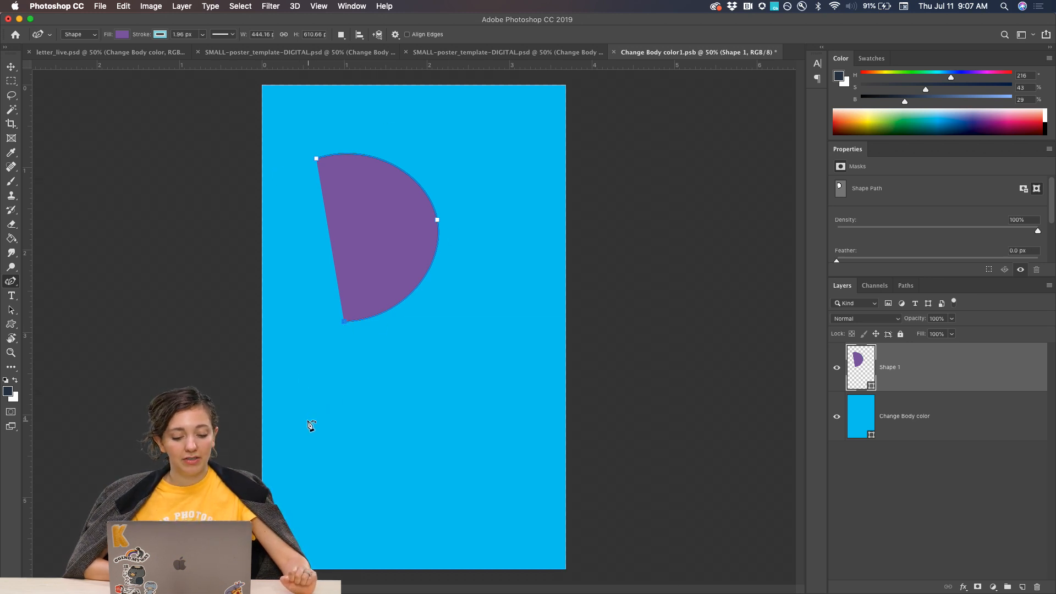
{"action": "left_click", "coordinate": [355, 421]}
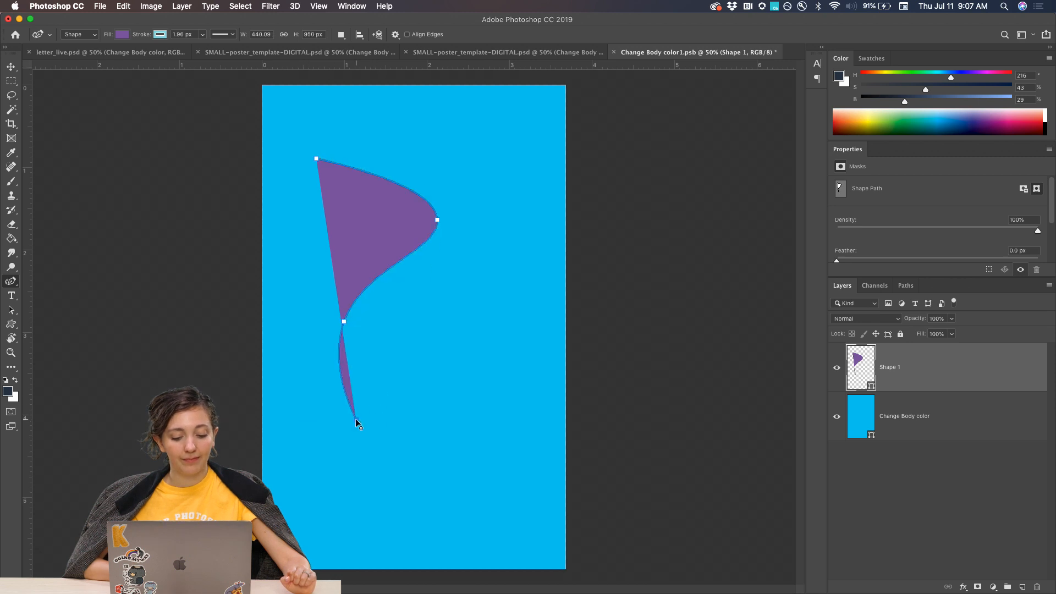
{"action": "left_click", "coordinate": [435, 427]}
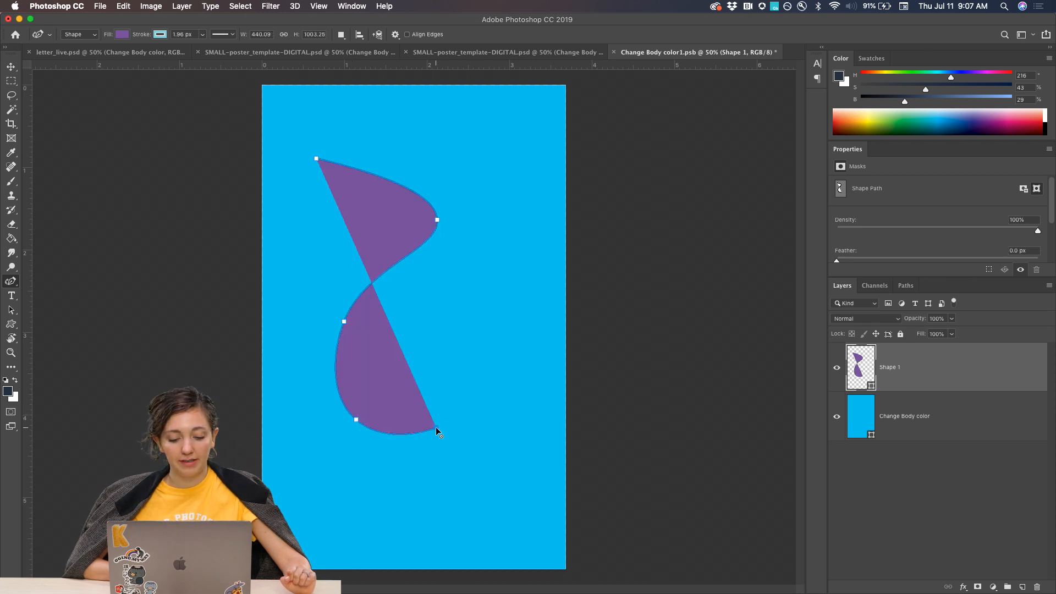
{"action": "left_click", "coordinate": [439, 488]}
{"action": "left_click", "coordinate": [381, 517]}
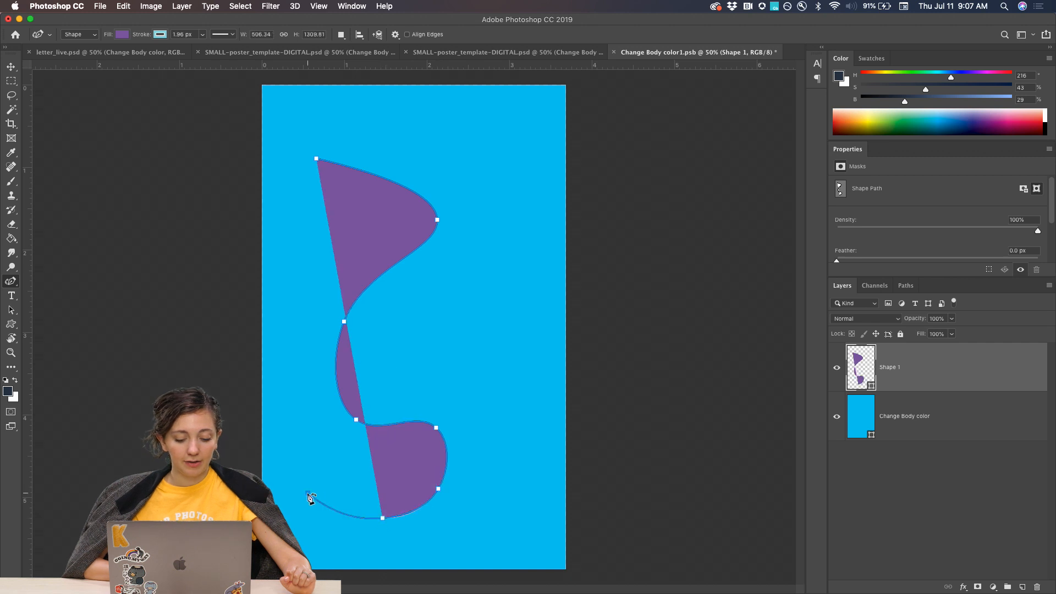
{"action": "left_click", "coordinate": [308, 493]}
{"action": "left_click", "coordinate": [271, 369]}
{"action": "left_click", "coordinate": [246, 212]}
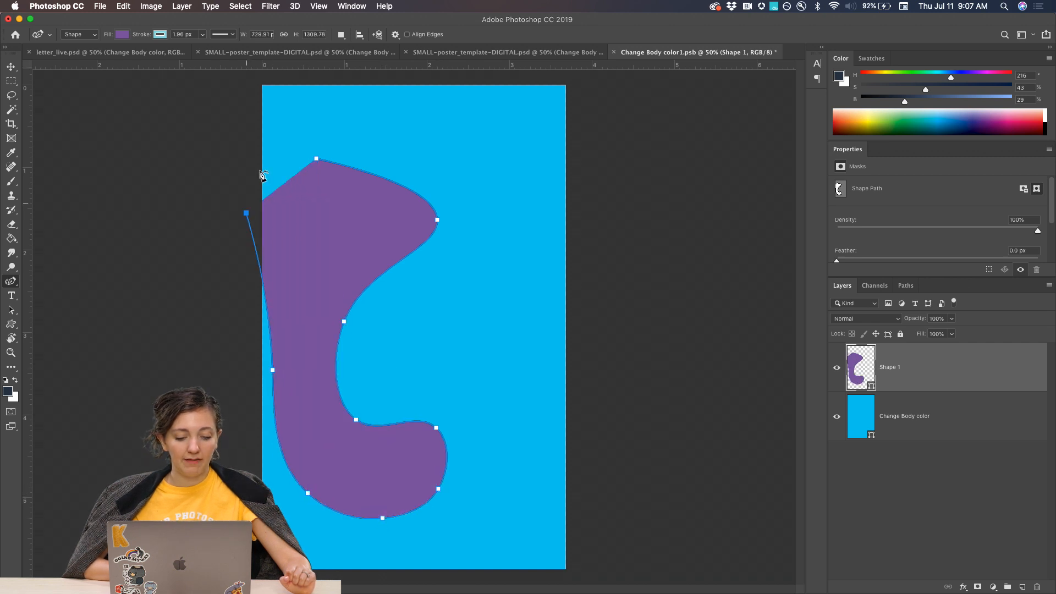
{"action": "left_click", "coordinate": [278, 146]}
{"action": "left_click", "coordinate": [316, 159]}
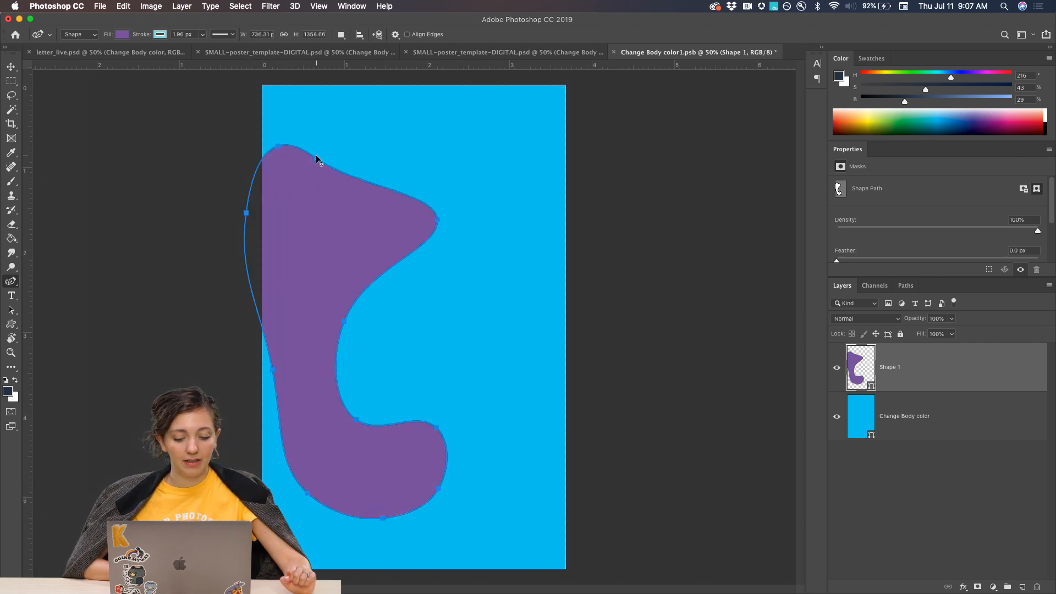
{"action": "left_click", "coordinate": [10, 67]}
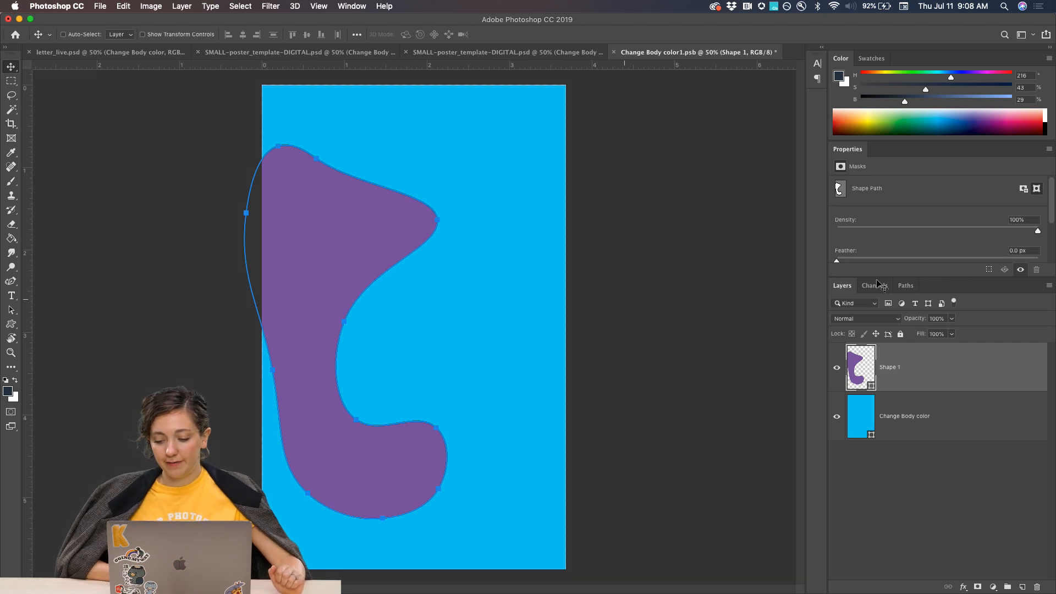
{"action": "key", "text": "BackSpace"}
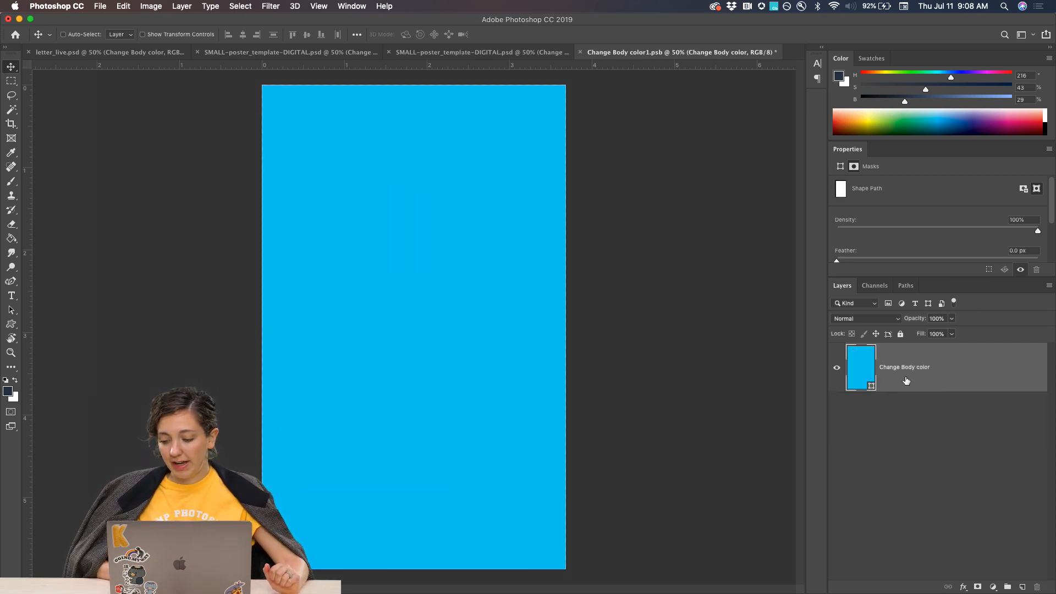
Set the fill of the Change Body color shape to dark navy from the recently used colors.
{"action": "left_click", "coordinate": [880, 376]}
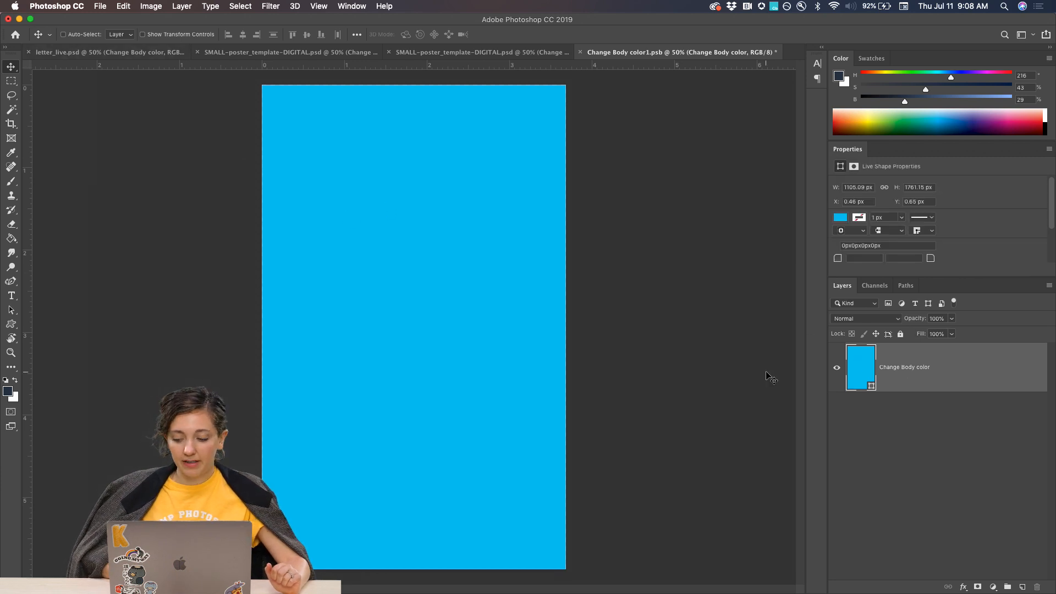
{"action": "left_click", "coordinate": [840, 218]}
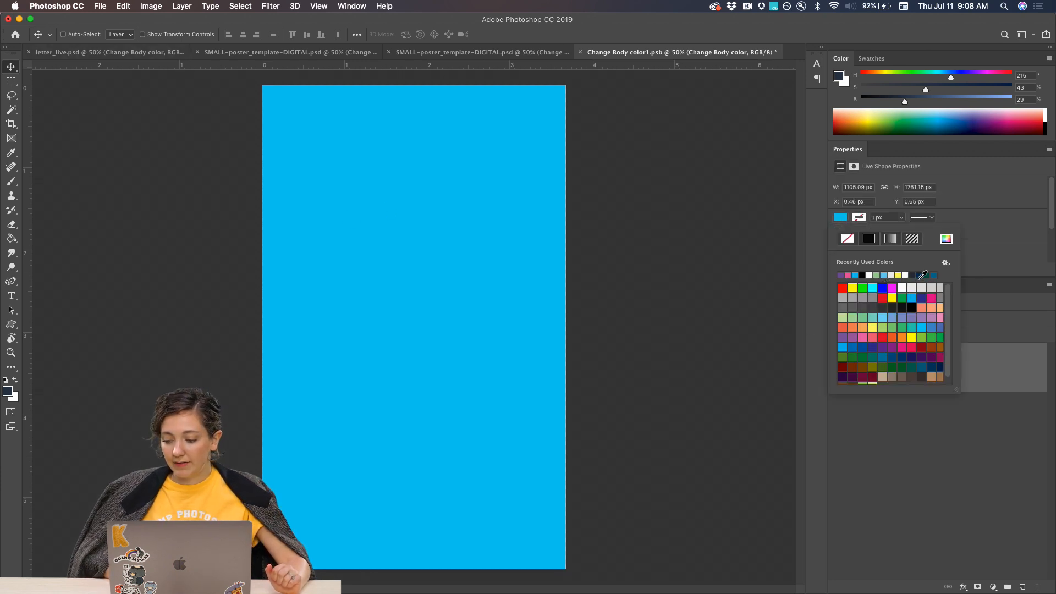
{"action": "left_click", "coordinate": [914, 274]}
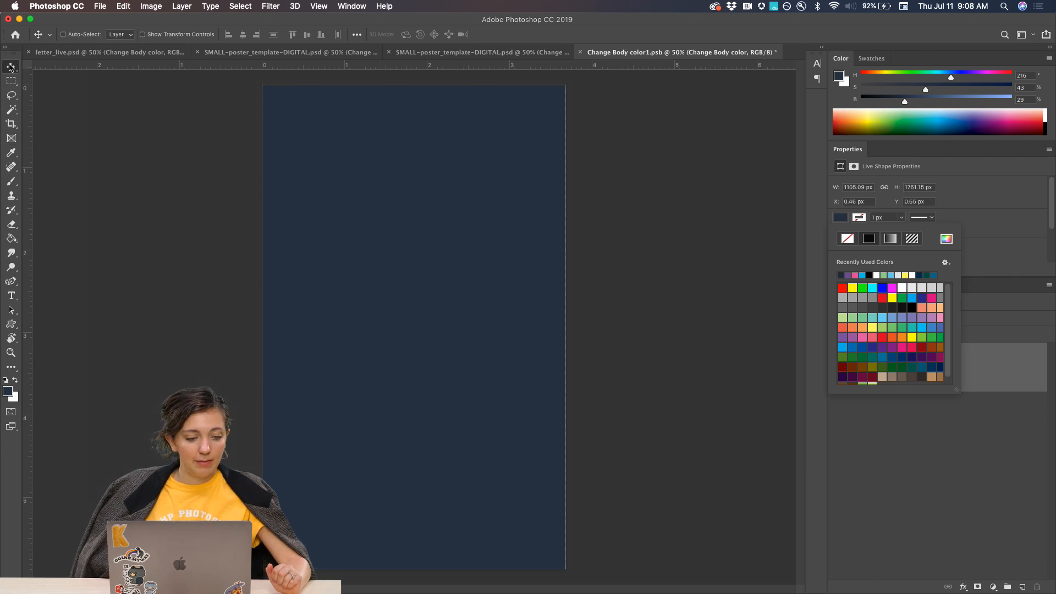
{"action": "left_click", "coordinate": [148, 109]}
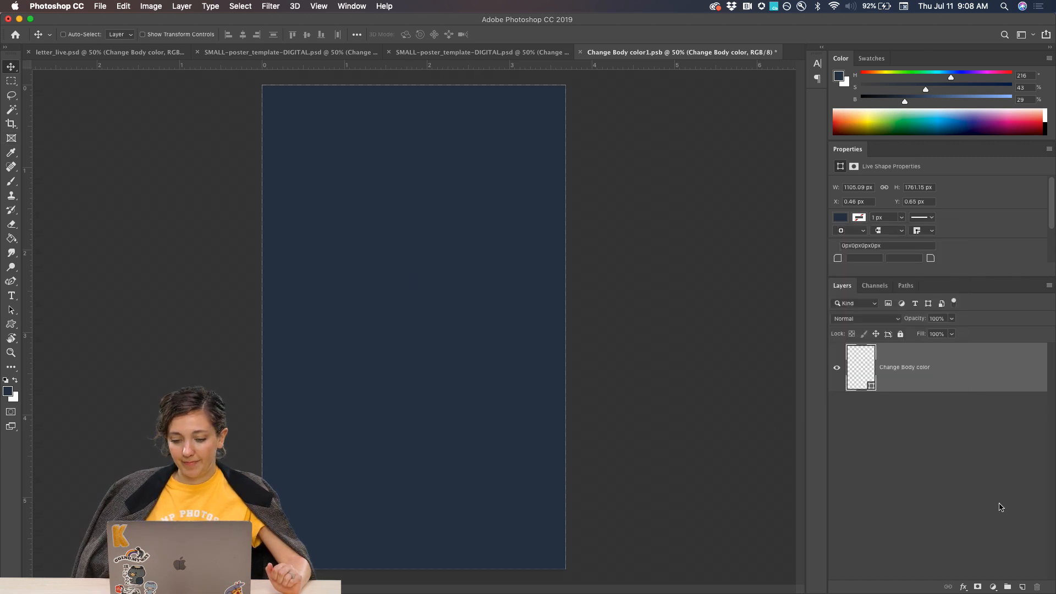
Add a new layer and, with the Curvature Pen Tool, draw a wavy edge from beyond the canvas's right side into its lower part.
{"action": "left_click", "coordinate": [1022, 587]}
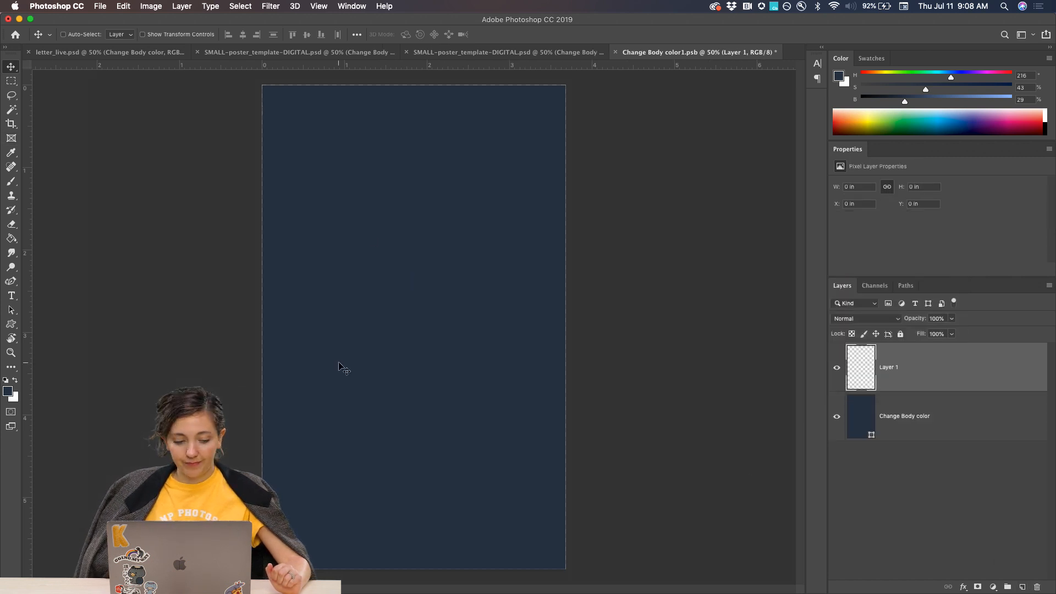
{"action": "left_click", "coordinate": [11, 282]}
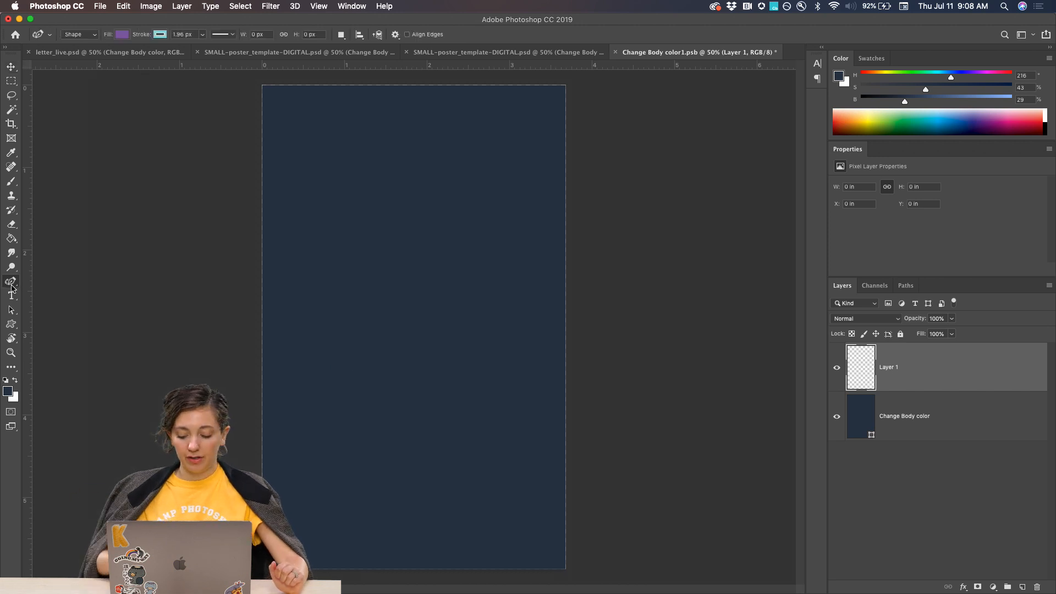
{"action": "key", "text": "super+minus"}
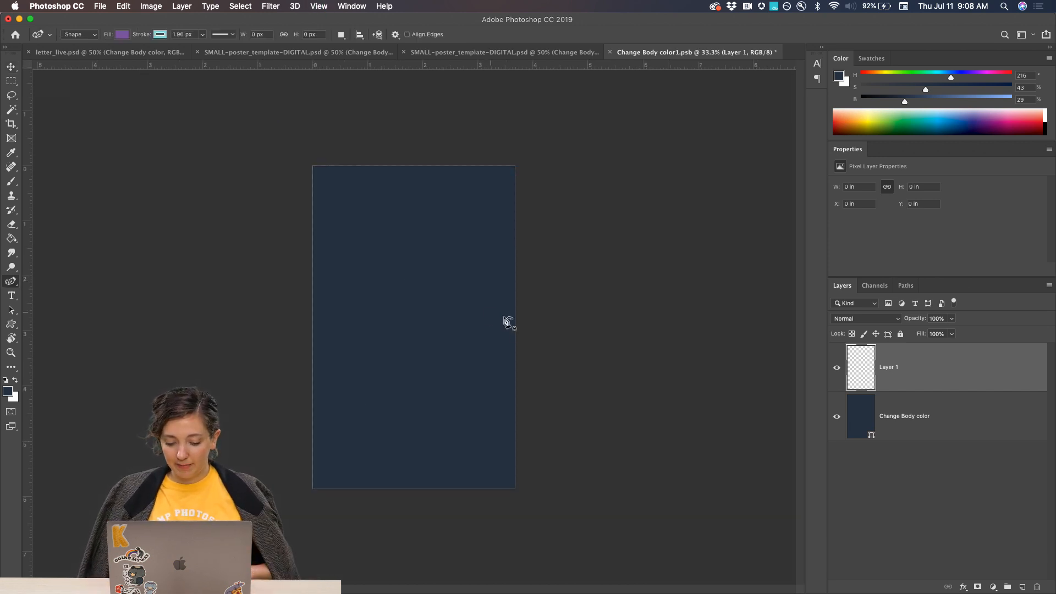
{"action": "left_click", "coordinate": [539, 338]}
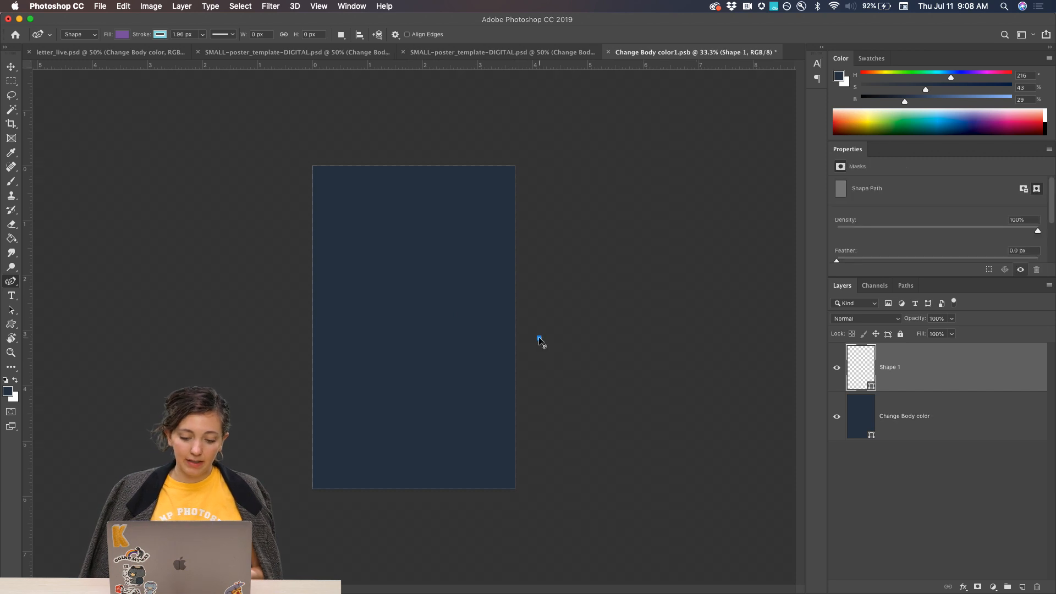
{"action": "left_click", "coordinate": [532, 393]}
{"action": "left_click_drag", "start_coordinate": [501, 415], "coordinate": [437, 400]}
{"action": "left_click", "coordinate": [412, 407]}
{"action": "left_click", "coordinate": [400, 450]}
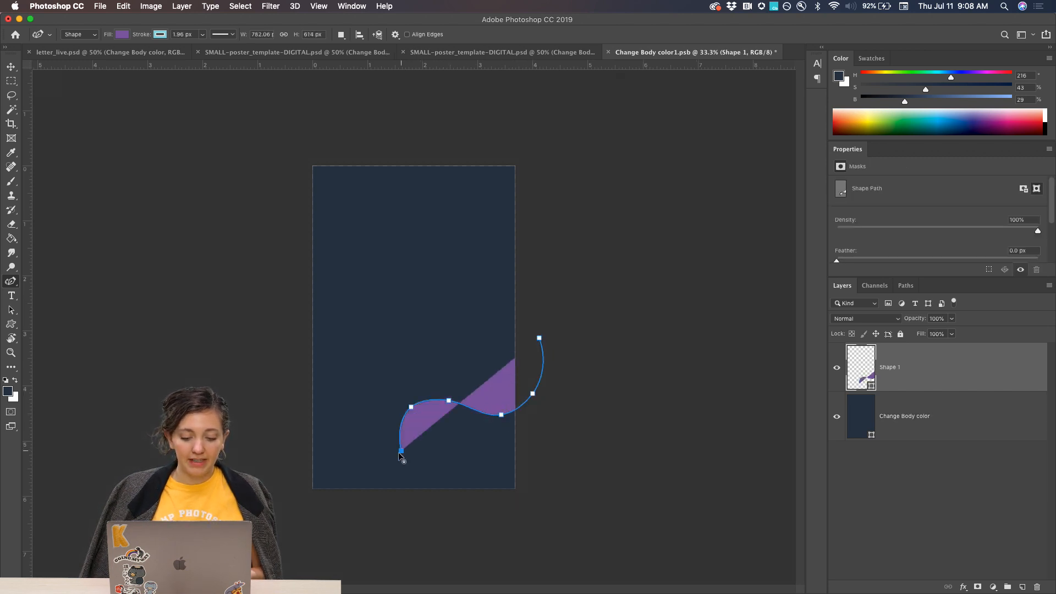
Continue the curve past the lower left corner and around the outside of the canvas, closing the purple shape at its starting point.
{"action": "left_click", "coordinate": [353, 505]}
{"action": "left_click", "coordinate": [233, 443]}
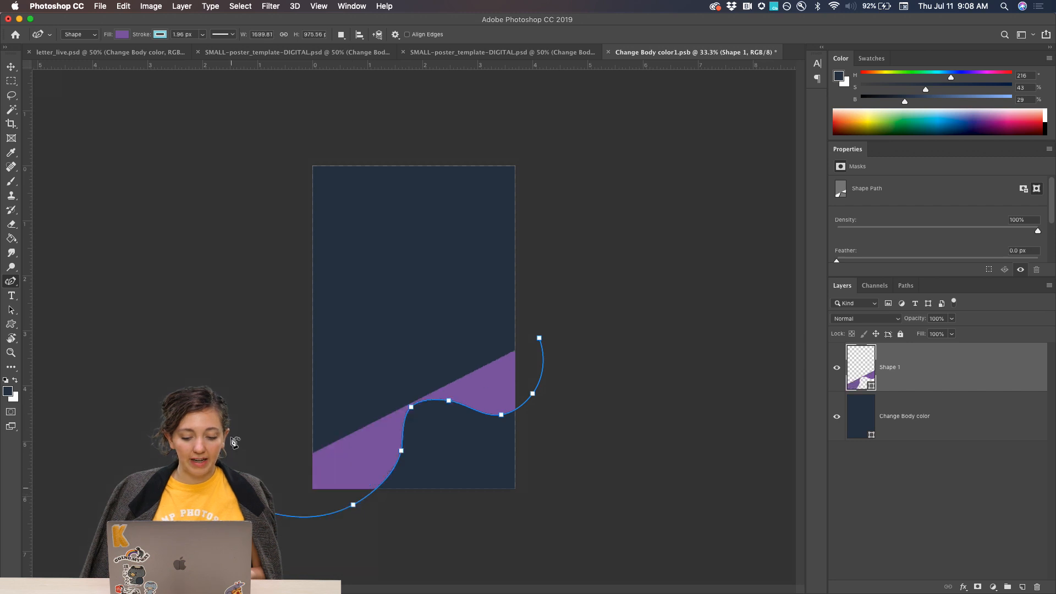
{"action": "left_click", "coordinate": [233, 139]}
{"action": "left_click", "coordinate": [529, 119]}
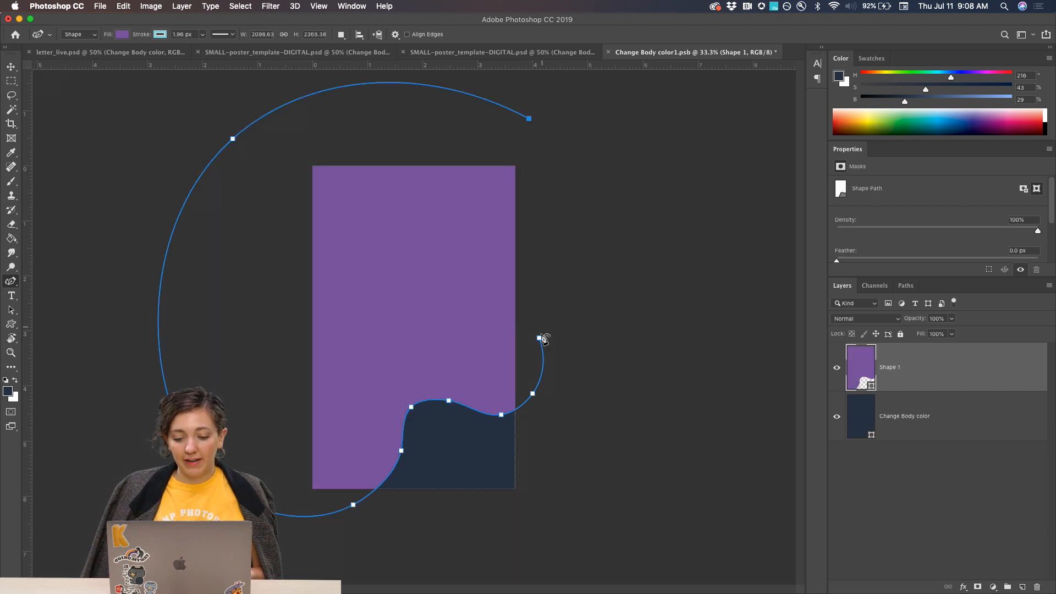
{"action": "left_click", "coordinate": [540, 339]}
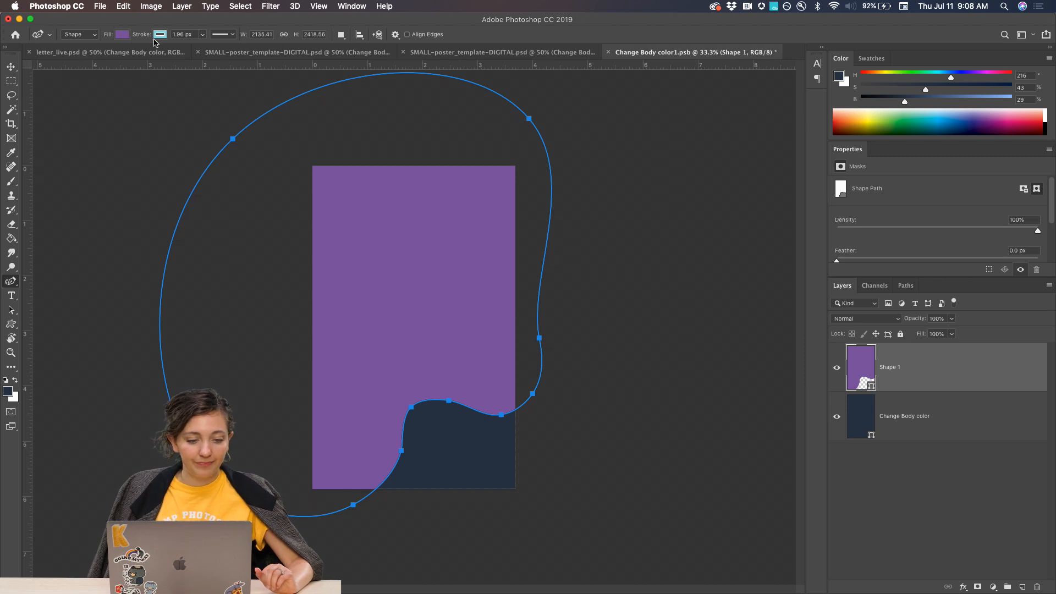
Set the purple shape's stroke to no color.
{"action": "left_click", "coordinate": [160, 34]}
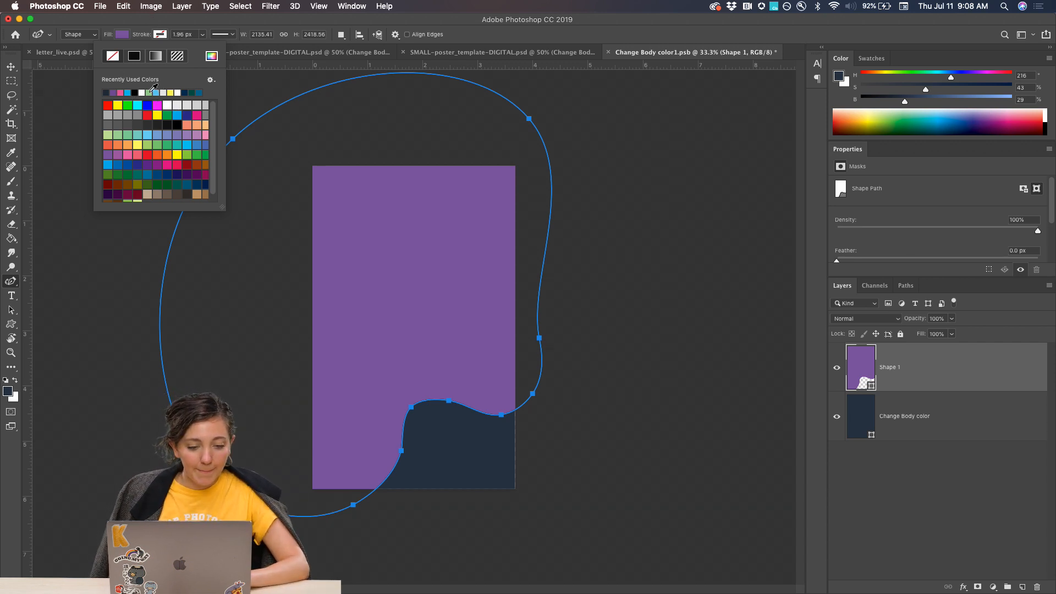
{"action": "left_click", "coordinate": [149, 92]}
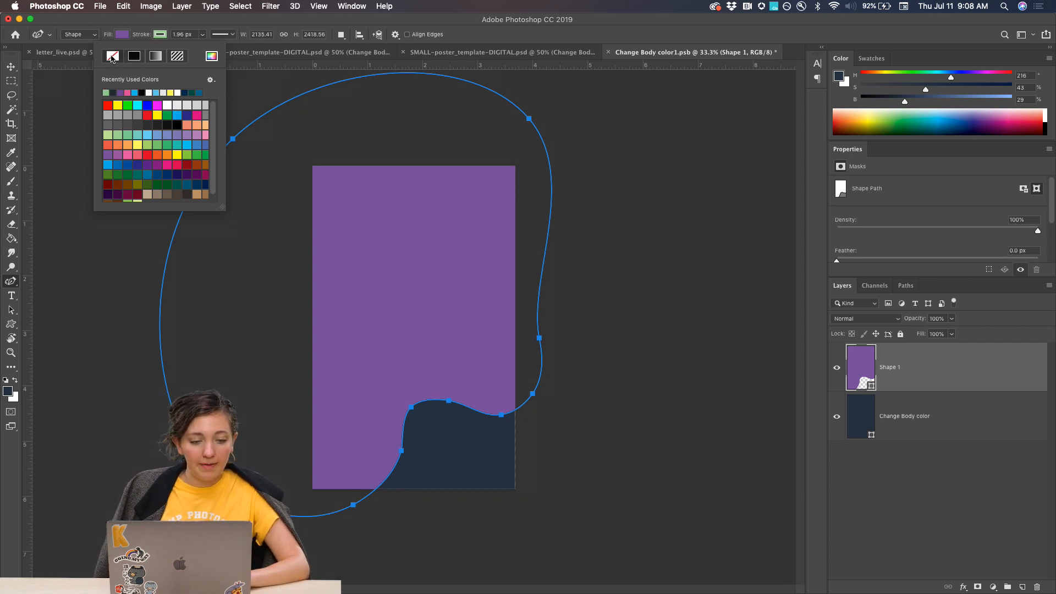
{"action": "left_click", "coordinate": [122, 34]}
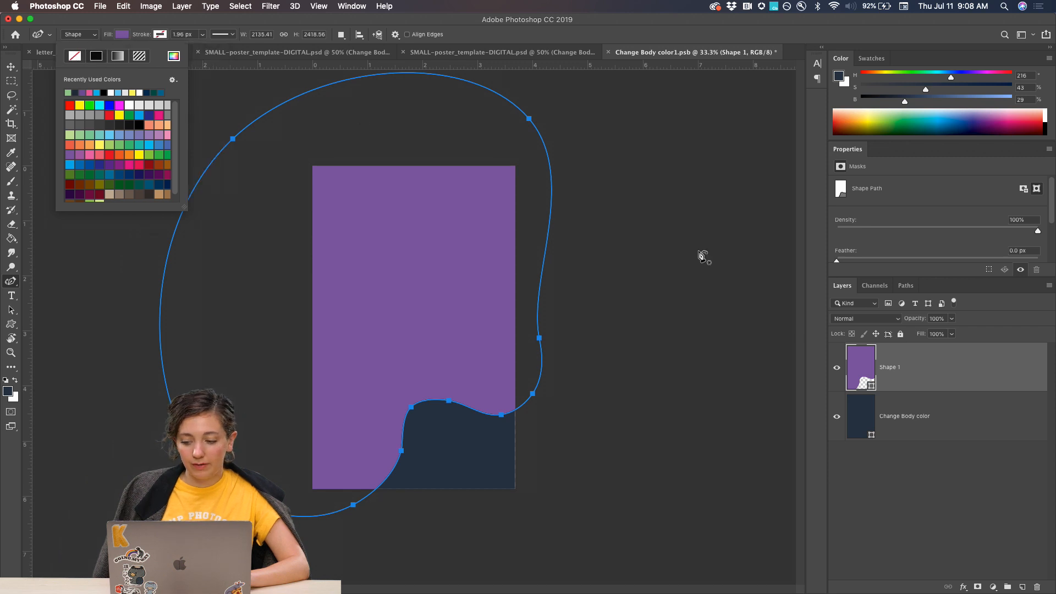
Draw a second closed shape with the Curvature Pen Tool, its wavy lower edge crossing above the navy area and its outline enclosing the canvas top.
{"action": "left_click", "coordinate": [11, 282]}
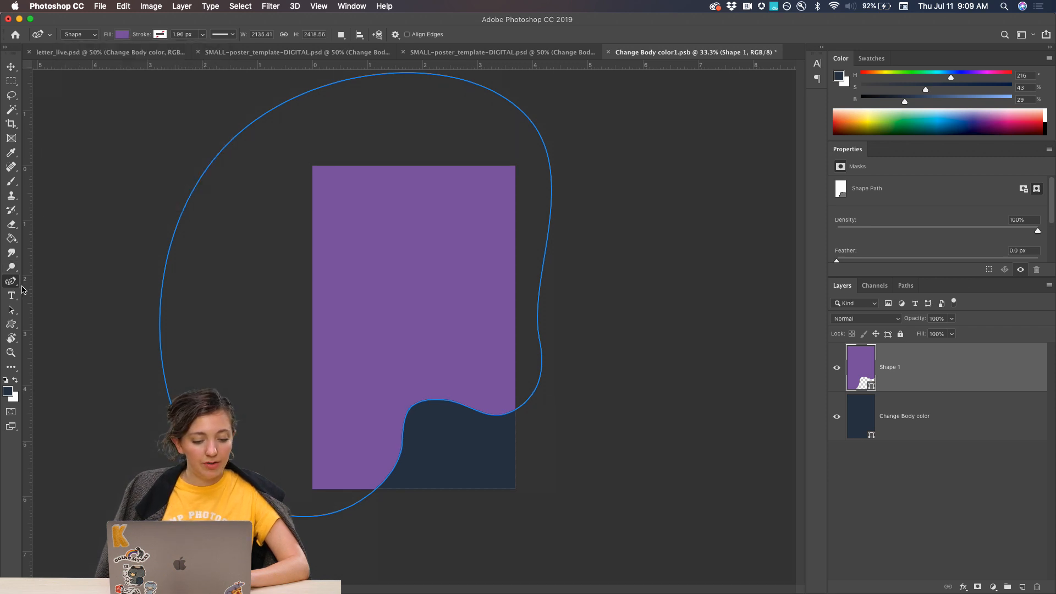
{"action": "left_click", "coordinate": [239, 374]}
{"action": "left_click", "coordinate": [342, 392]}
{"action": "left_click", "coordinate": [373, 365]}
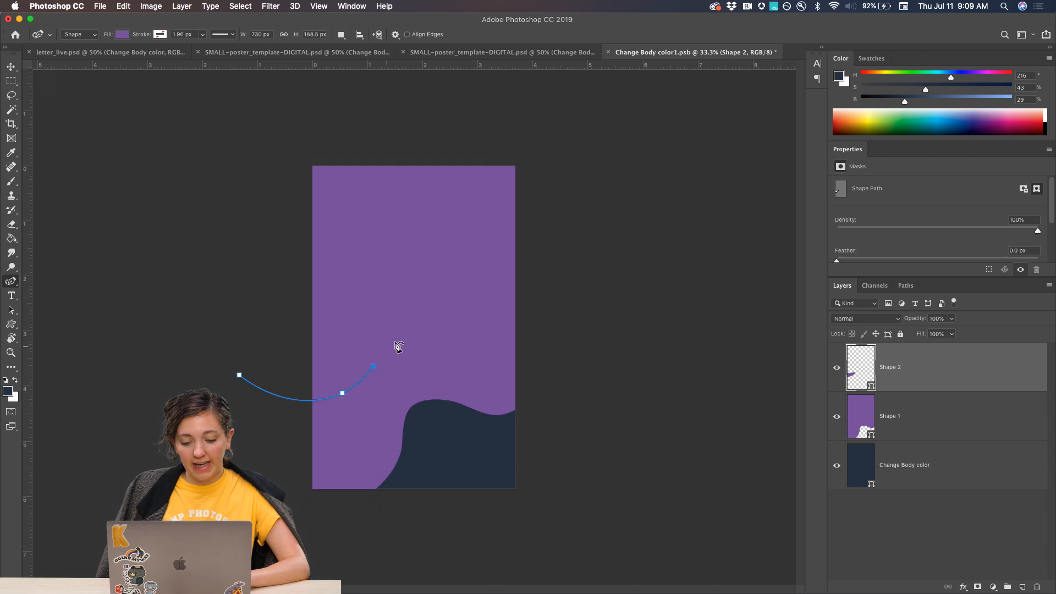
{"action": "left_click", "coordinate": [395, 342]}
{"action": "left_click", "coordinate": [447, 355]}
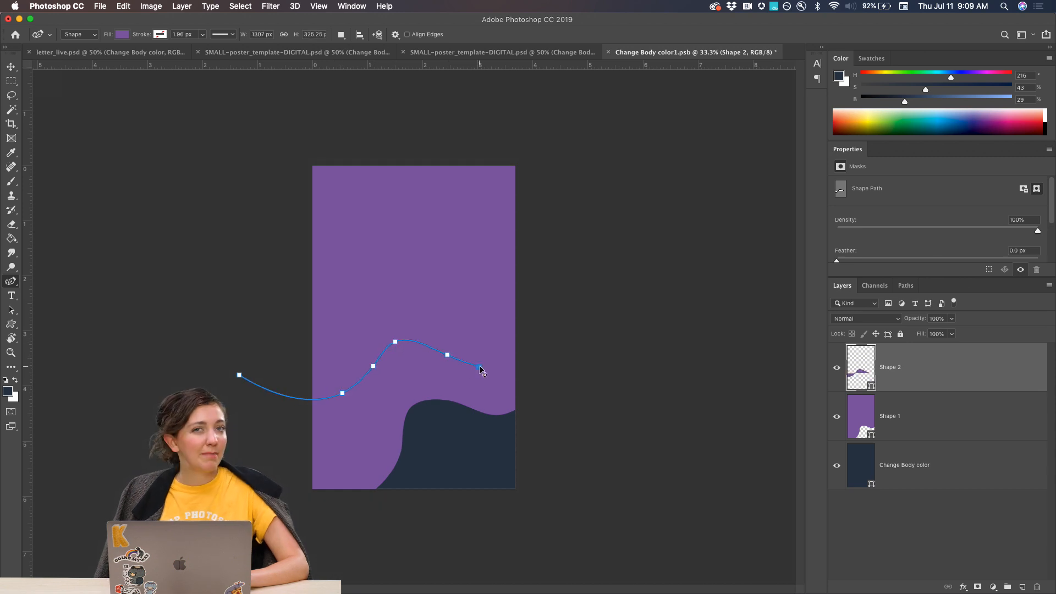
{"action": "left_click", "coordinate": [479, 365]}
{"action": "left_click", "coordinate": [579, 345]}
{"action": "left_click", "coordinate": [541, 126]}
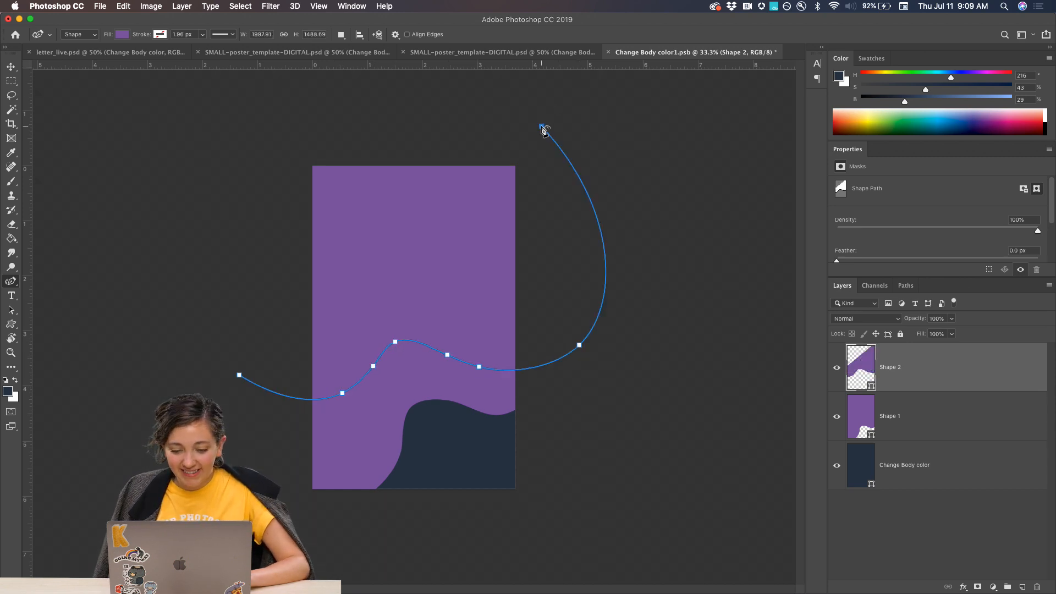
{"action": "left_click", "coordinate": [284, 138]}
{"action": "left_click", "coordinate": [239, 376]}
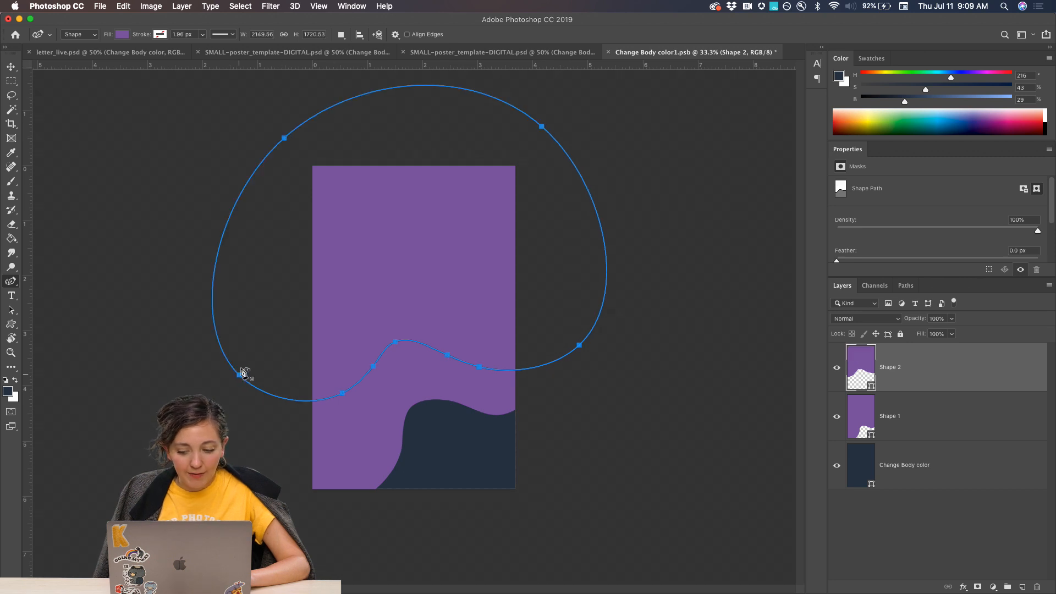
Set the new upper shape's fill to light green, and select the purple Shape 1 layer.
{"action": "left_click", "coordinate": [122, 35]}
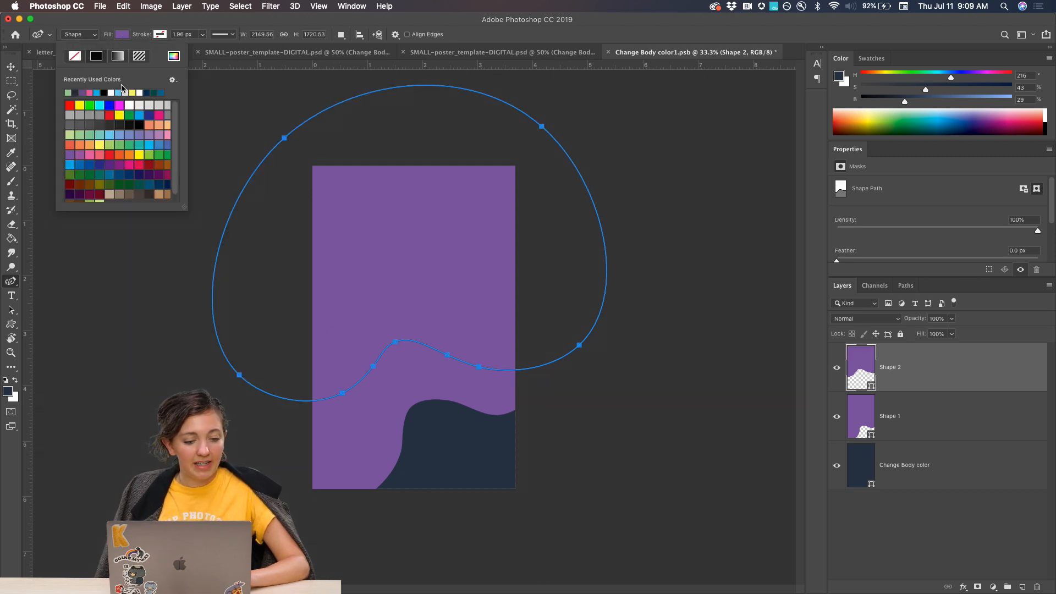
{"action": "left_click", "coordinate": [69, 93]}
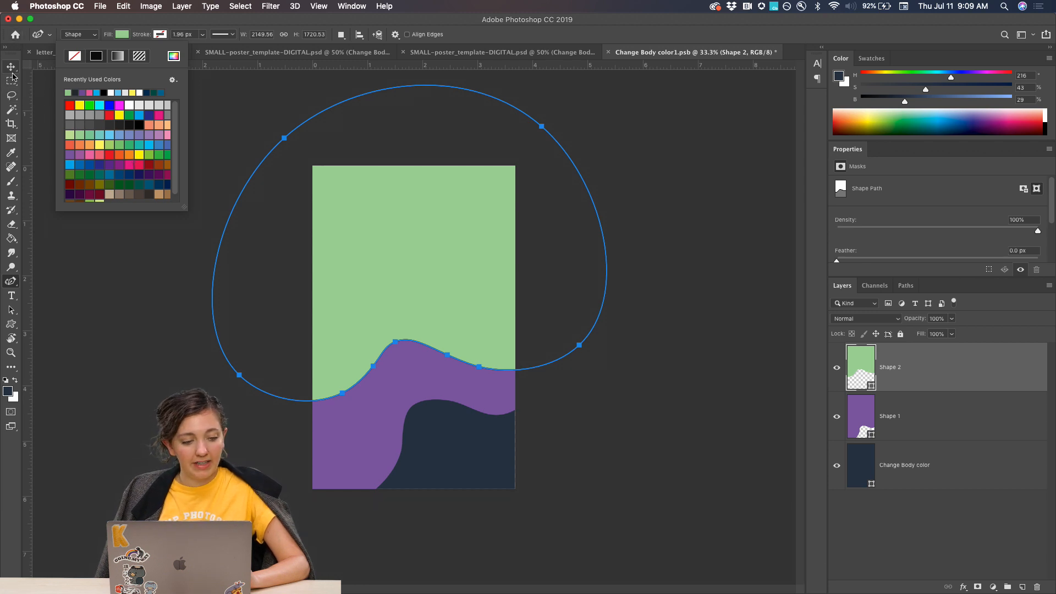
{"action": "left_click", "coordinate": [11, 68]}
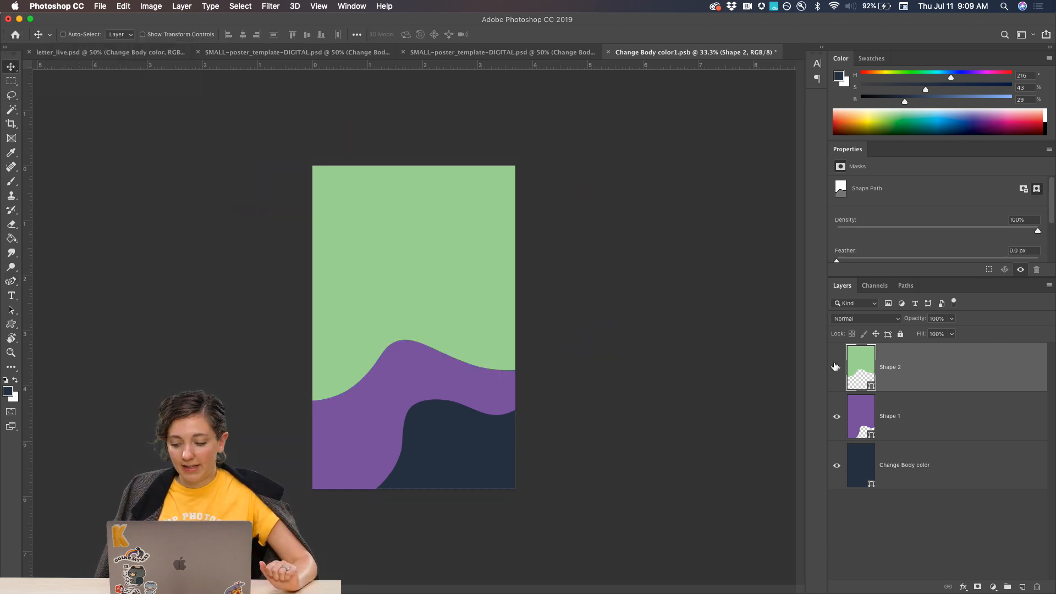
{"action": "left_click", "coordinate": [912, 422]}
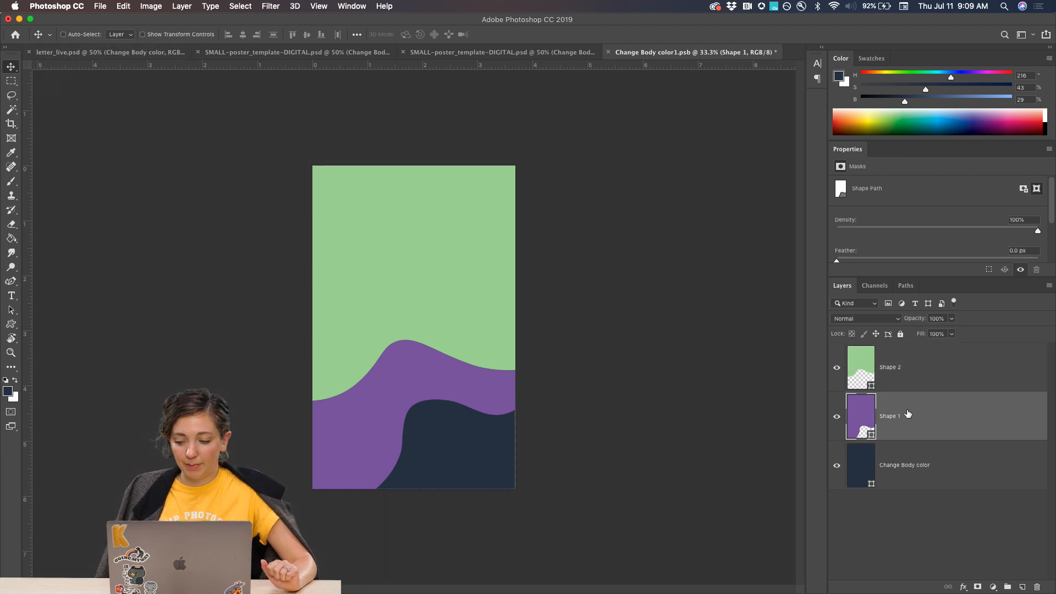
Change the purple Shape 1's fill to bright cyan blue.
{"action": "left_click", "coordinate": [11, 324]}
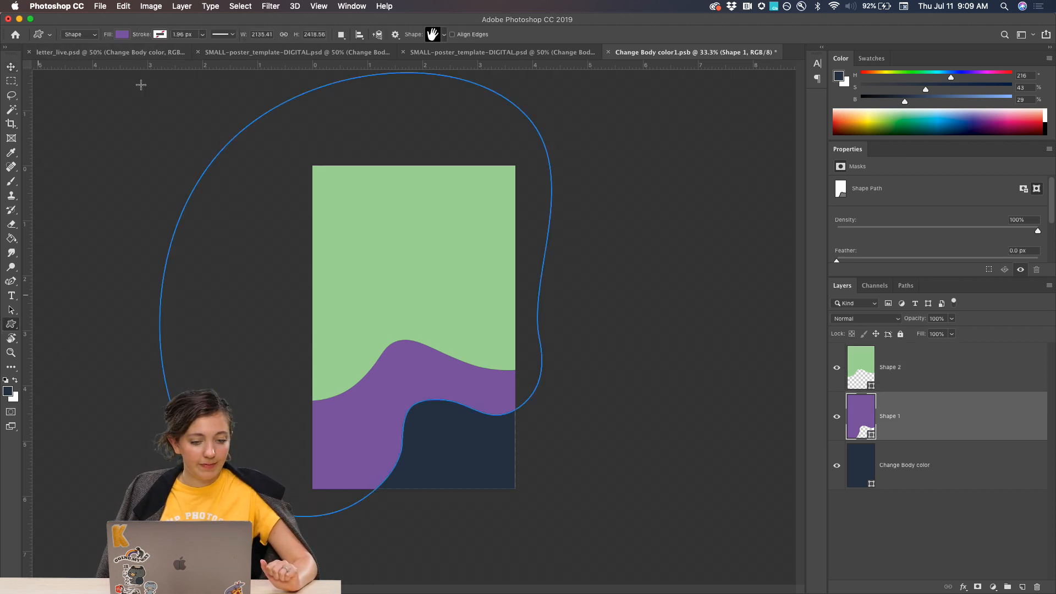
{"action": "left_click", "coordinate": [122, 35]}
{"action": "left_click", "coordinate": [152, 145]}
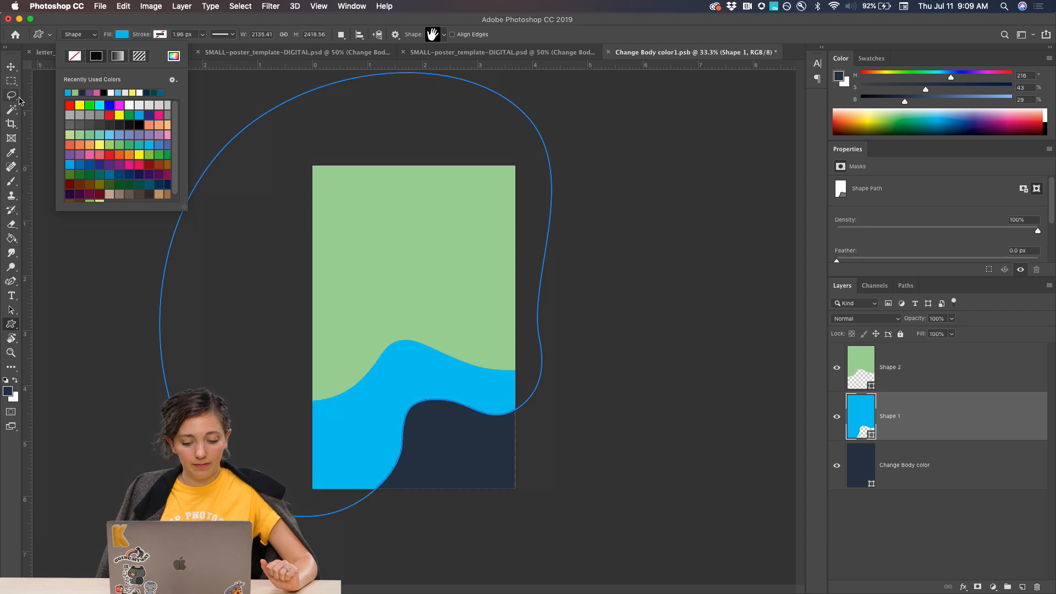
{"action": "left_click", "coordinate": [11, 67]}
Starting above the green Shape 2 layer, draw a wavy edge with the Curvature Pen Tool across the green area from outside one canvas side to the other.
{"action": "left_click", "coordinate": [898, 379]}
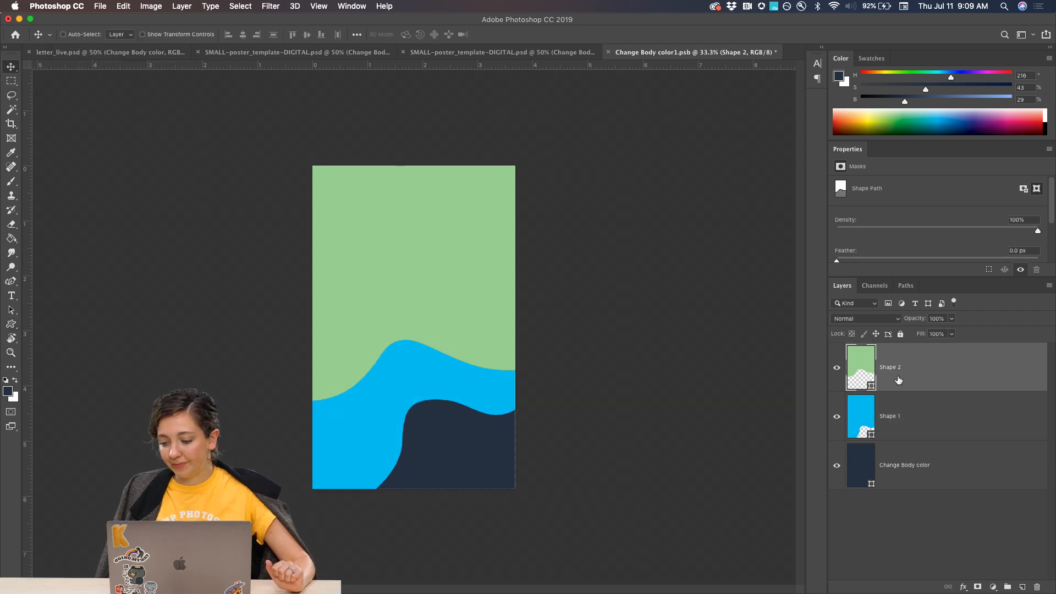
{"action": "key", "text": "p"}
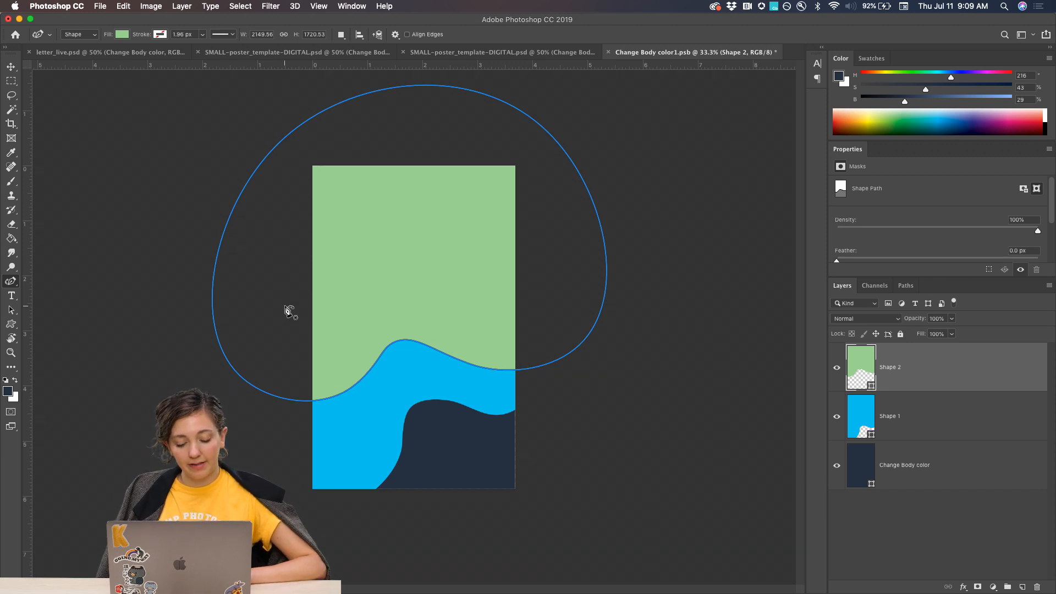
{"action": "left_click", "coordinate": [284, 306]}
{"action": "left_click", "coordinate": [330, 318]}
{"action": "left_click", "coordinate": [335, 291]}
{"action": "left_click", "coordinate": [360, 244]}
{"action": "left_click", "coordinate": [412, 271]}
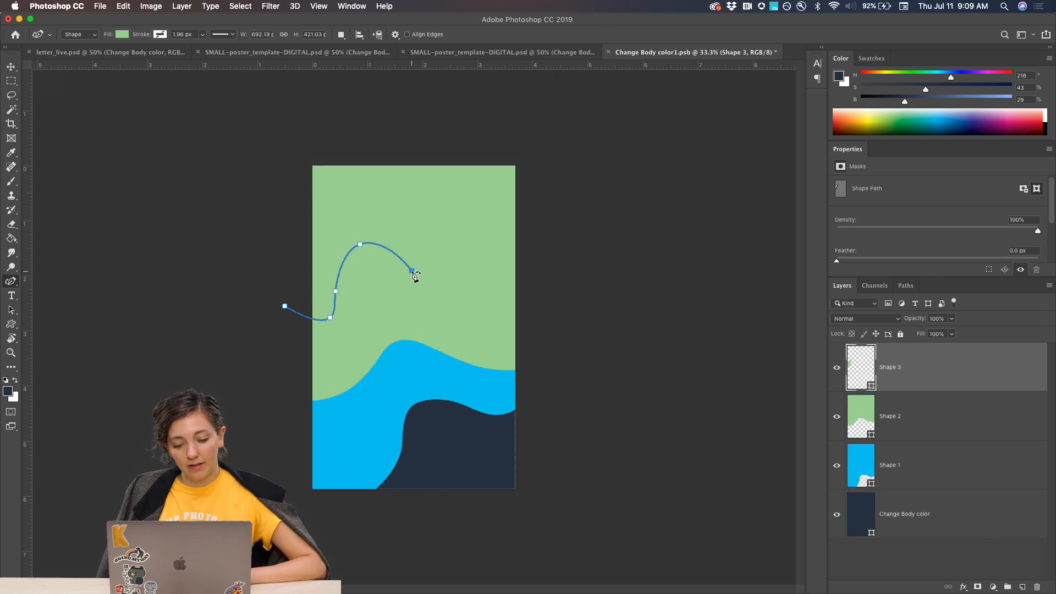
{"action": "left_click", "coordinate": [457, 305]}
{"action": "left_click", "coordinate": [490, 288]}
{"action": "left_click", "coordinate": [479, 257]}
{"action": "left_click", "coordinate": [523, 238]}
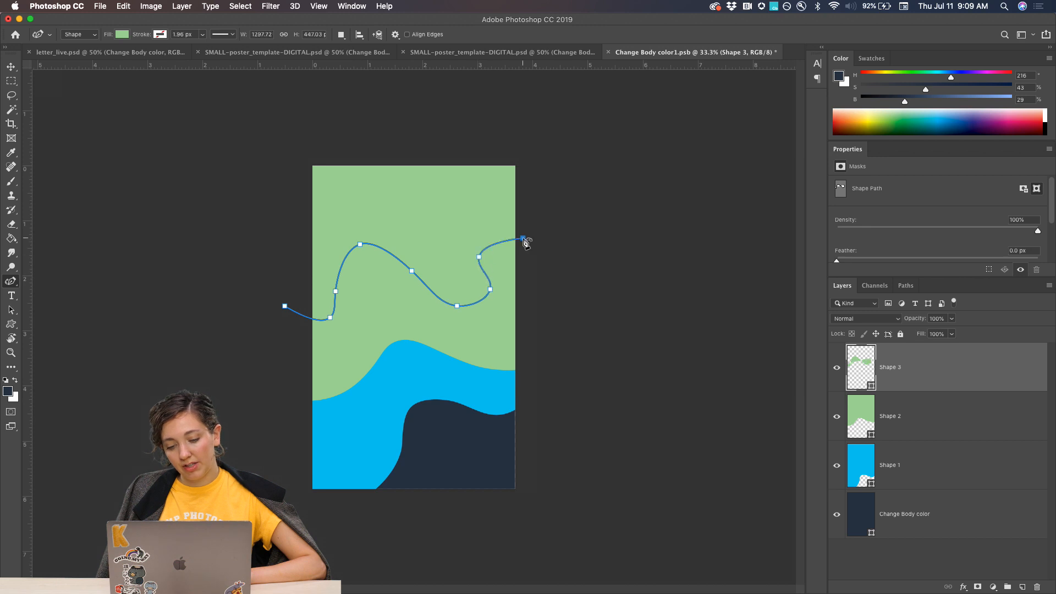
Continue the new curve around the outside of the canvas top and close it at its starting point.
{"action": "left_click", "coordinate": [540, 173]}
{"action": "left_click", "coordinate": [495, 123]}
{"action": "left_click", "coordinate": [287, 128]}
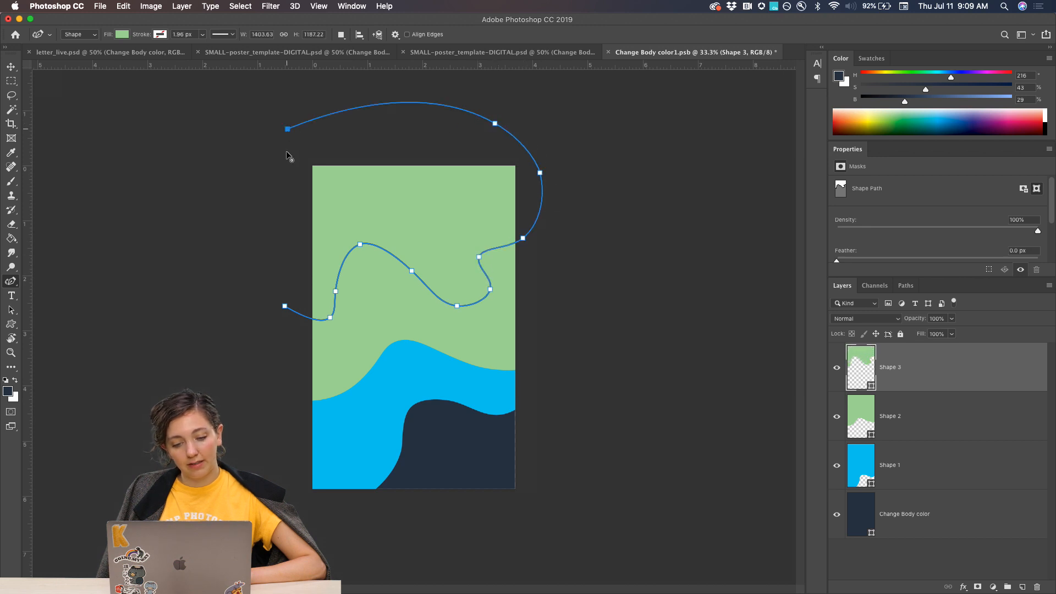
{"action": "left_click", "coordinate": [285, 305]}
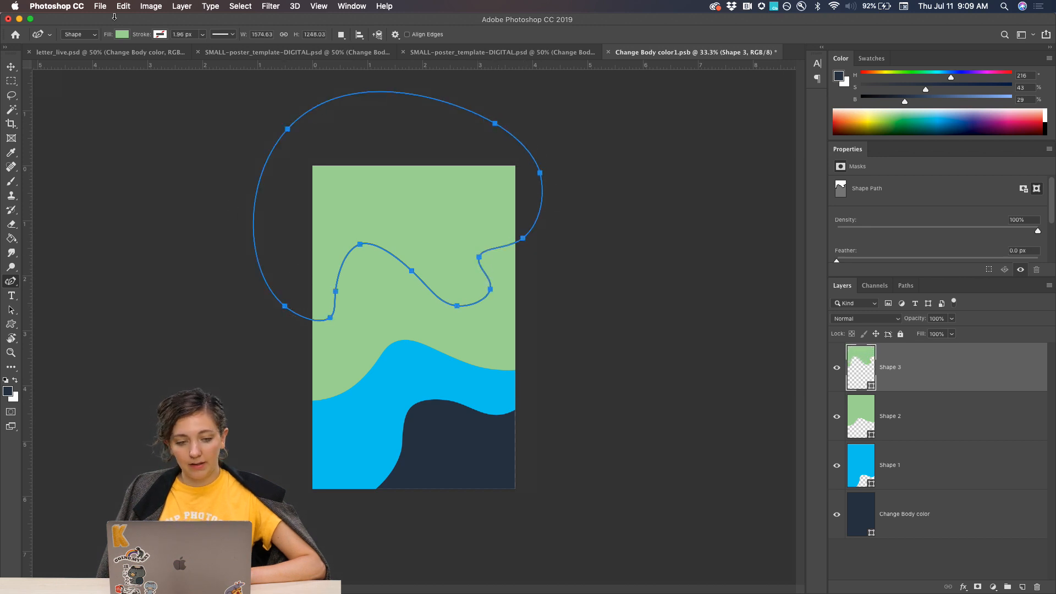
Set the new top shape's fill to dark blue and return to the Move tool.
{"action": "left_click", "coordinate": [122, 34]}
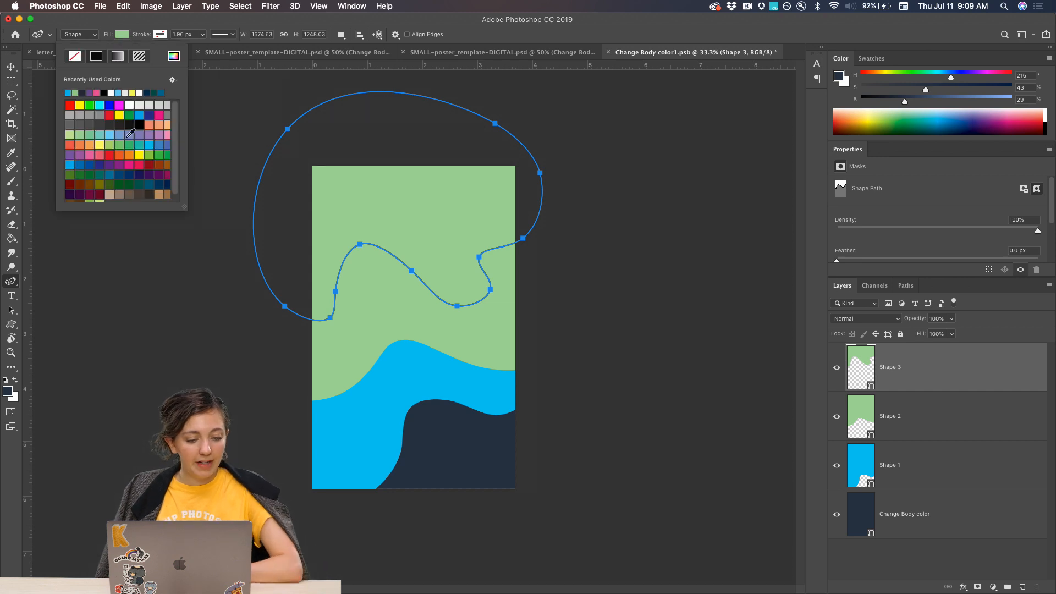
{"action": "left_click", "coordinate": [118, 174]}
{"action": "left_click", "coordinate": [8, 72]}
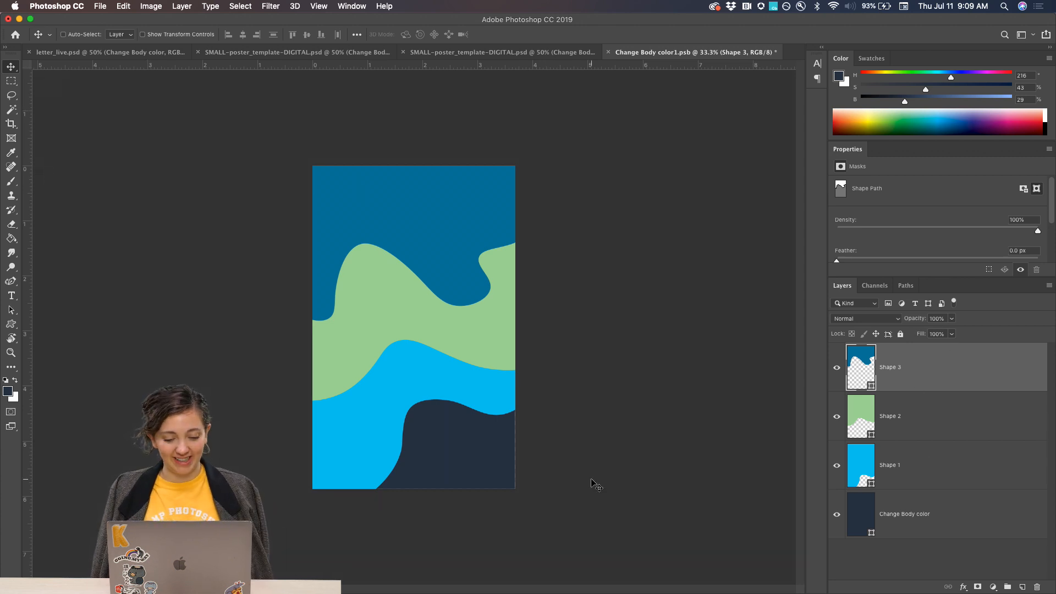
Select the bright blue Shape 1 layer and hide and show it to check which area it covers.
{"action": "key", "text": "super+plus"}
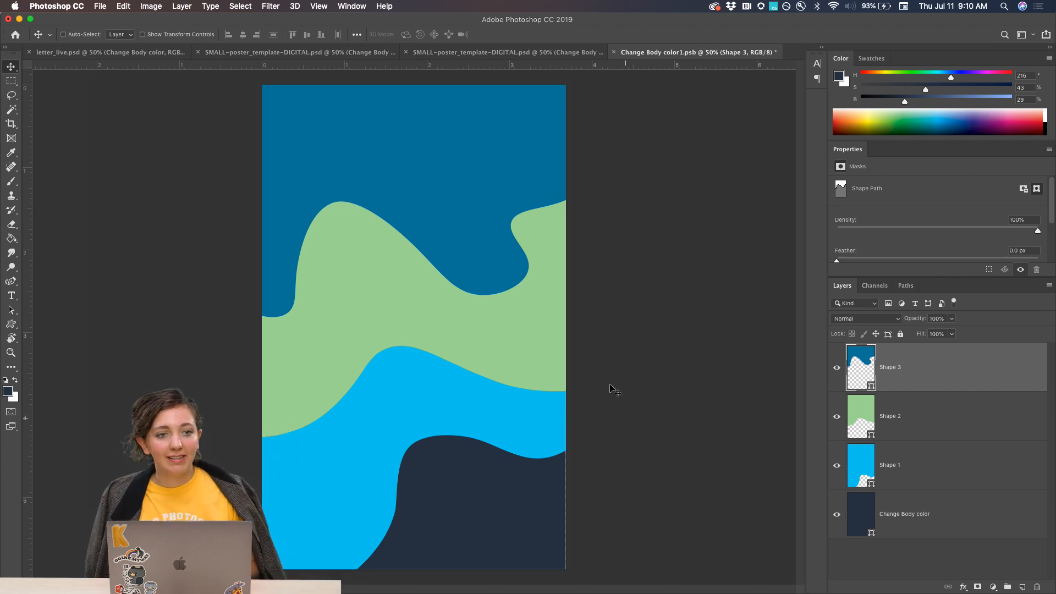
{"action": "left_click", "coordinate": [914, 476]}
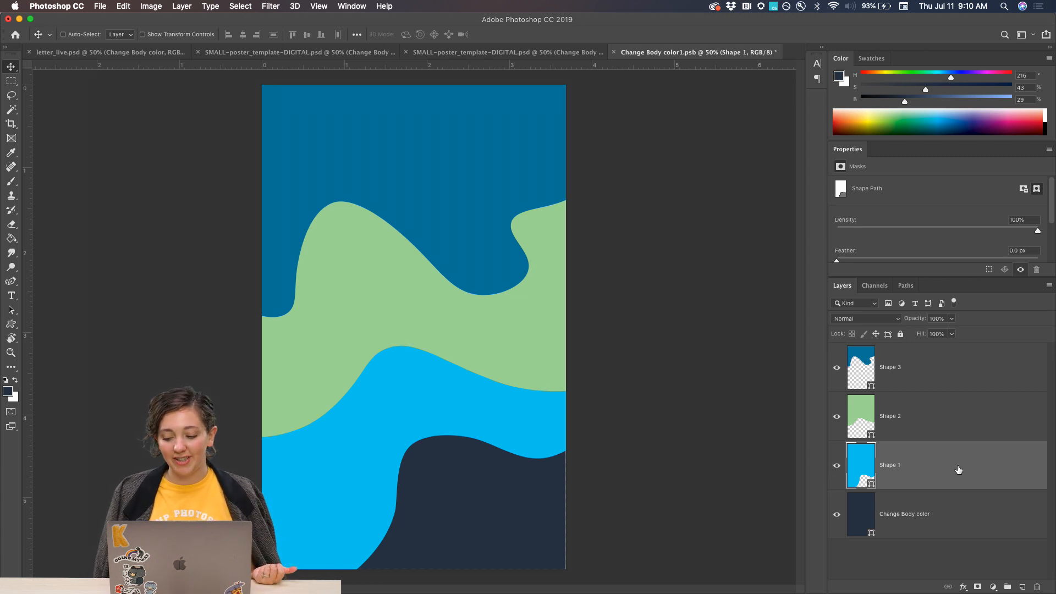
{"action": "left_click", "coordinate": [841, 471]}
{"action": "left_click", "coordinate": [842, 470]}
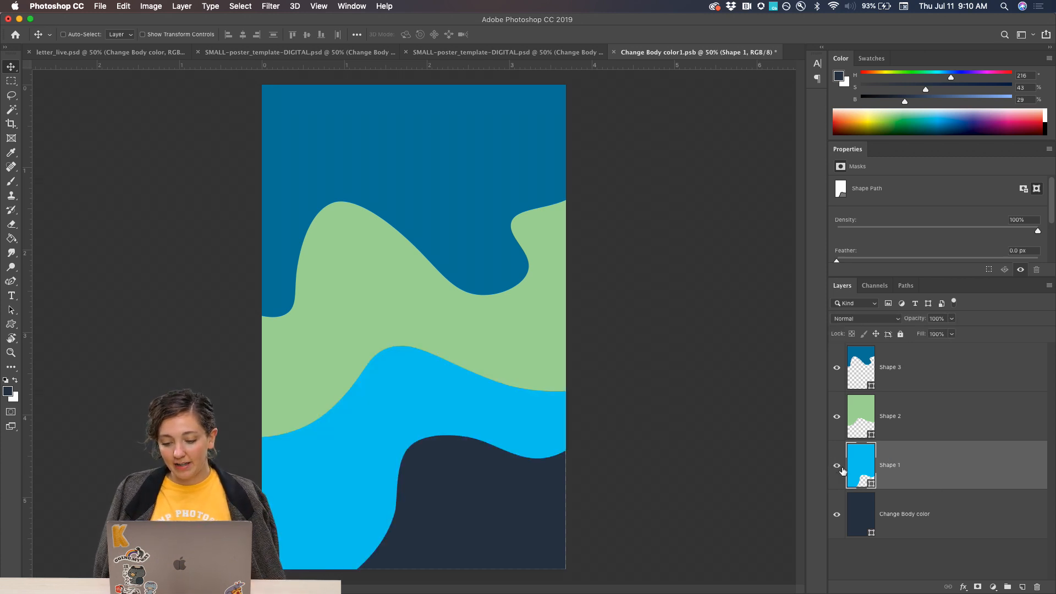
{"action": "left_click", "coordinate": [842, 470]}
{"action": "left_click", "coordinate": [839, 472]}
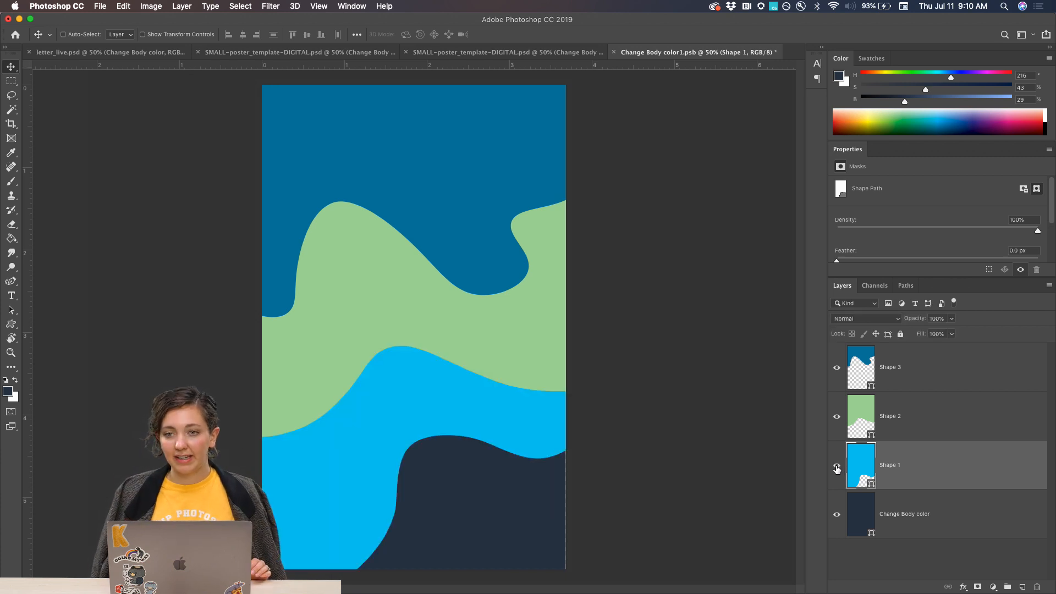
{"action": "left_click", "coordinate": [837, 469]}
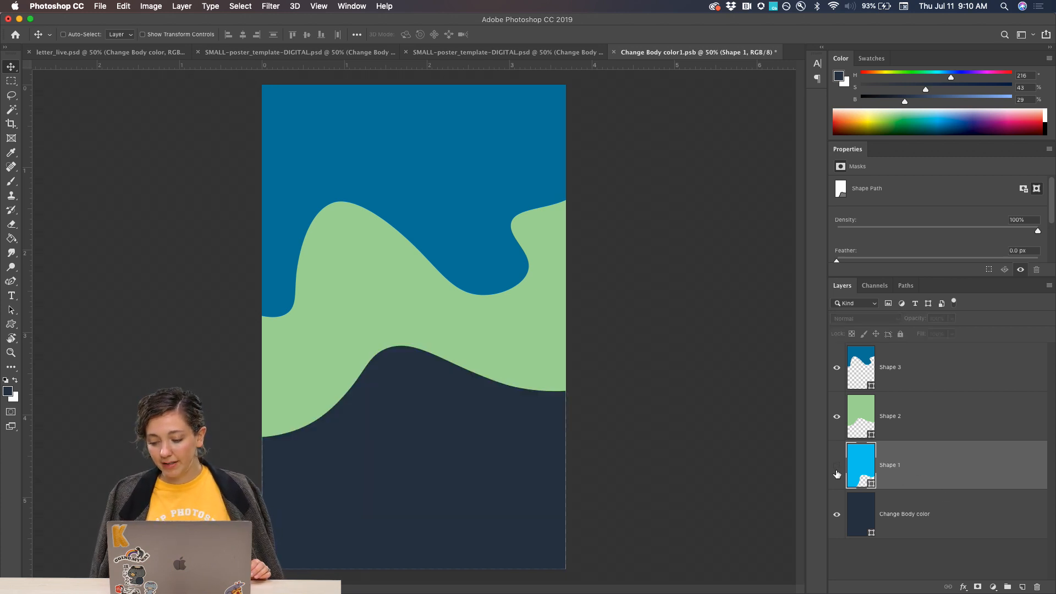
{"action": "left_click", "coordinate": [836, 470]}
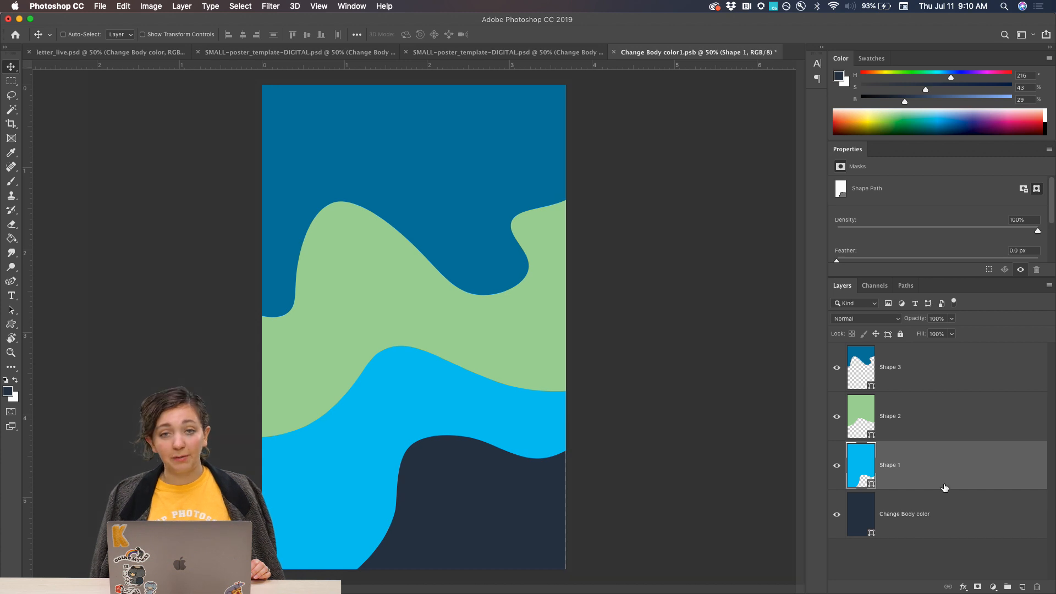
Add a drop shadow layer style to the bright blue Shape 1 layer.
{"action": "left_click", "coordinate": [964, 587]}
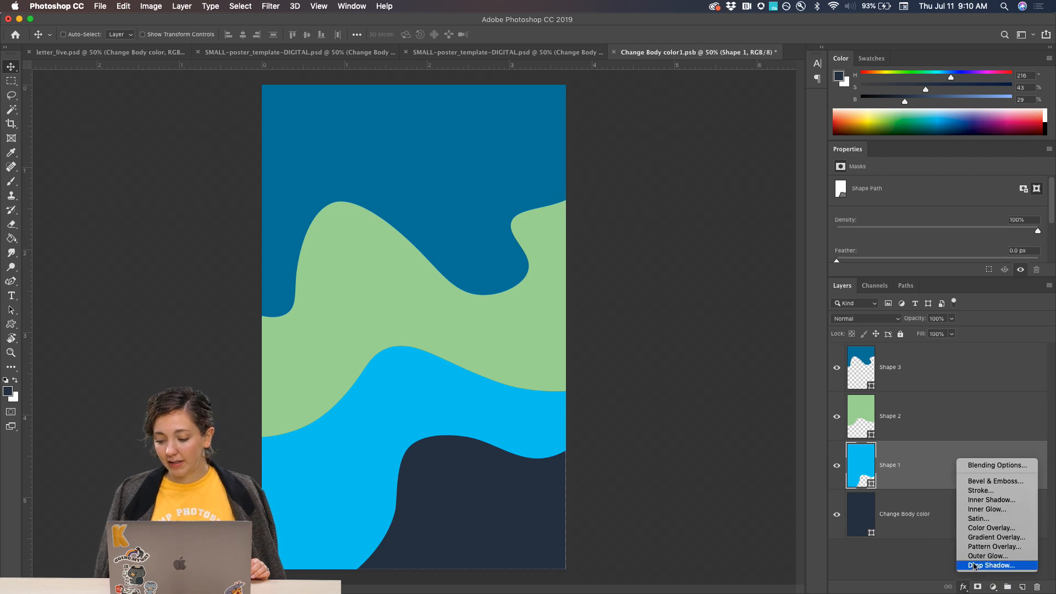
{"action": "left_click", "coordinate": [974, 565]}
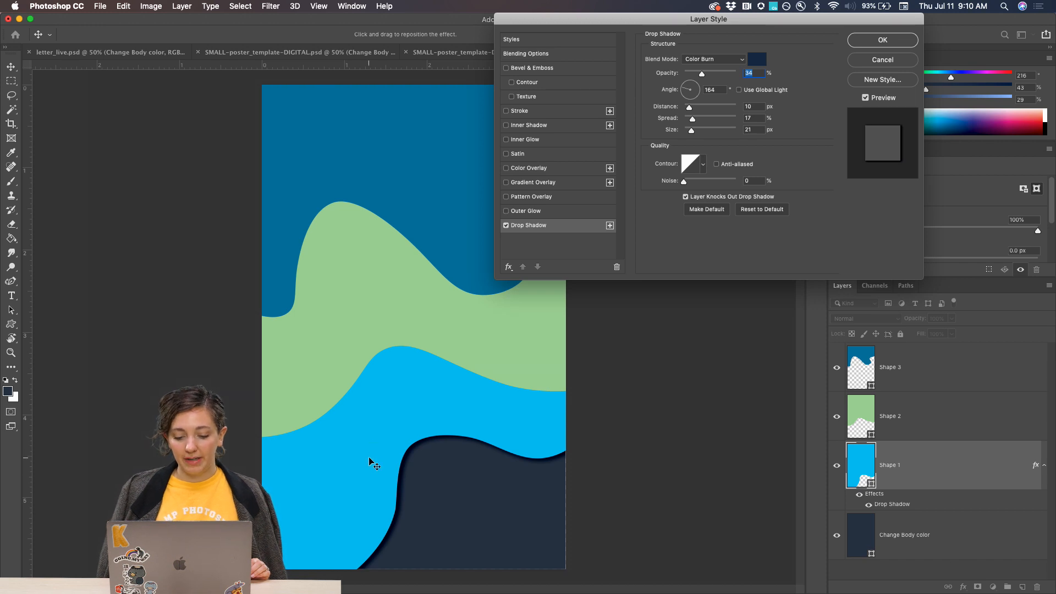
{"action": "key", "text": "super+plus"}
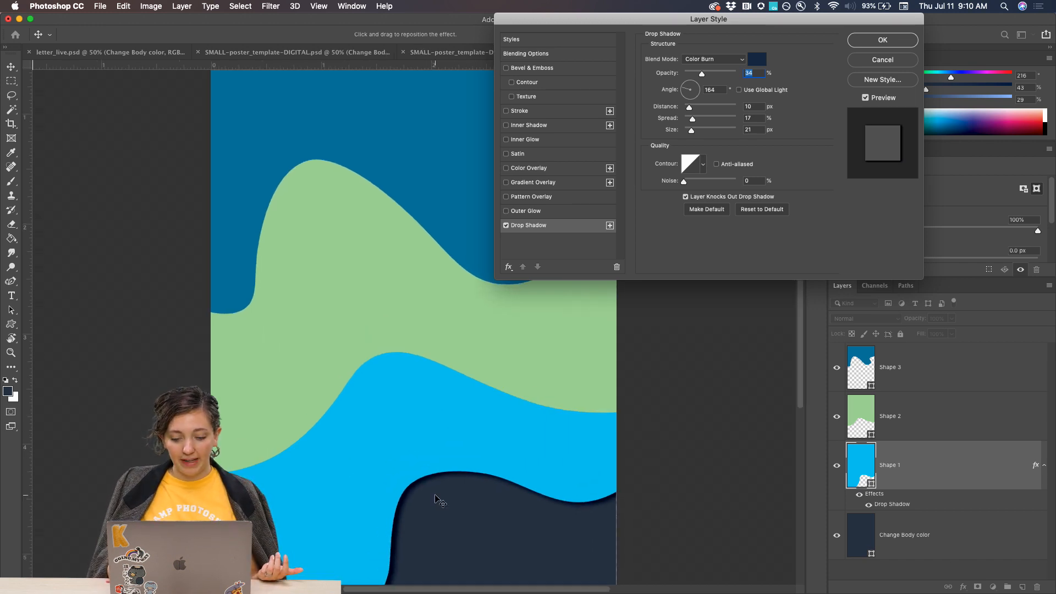
{"action": "scroll", "coordinate": [408, 440], "scroll_direction": "down", "scroll_amount": 5}
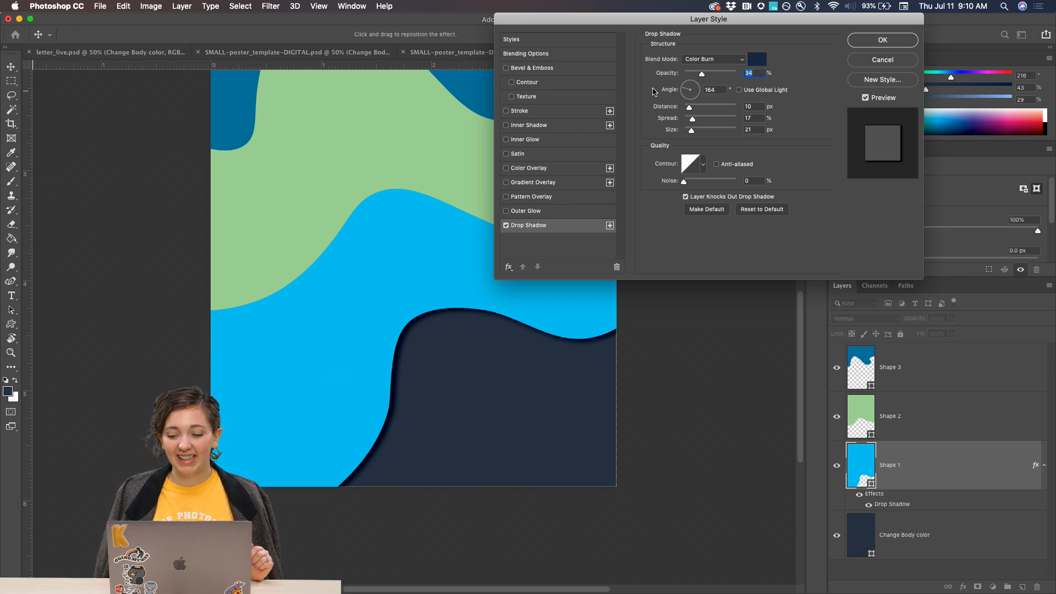
Try the drop shadow with Multiply blending, 81% opacity, 98 px distance, 65% spread and 163 px size.
{"action": "mouse_move", "coordinate": [686, 23]}
{"action": "left_mouse_down"}
{"action": "mouse_move", "coordinate": [631, 22]}
{"action": "mouse_move", "coordinate": [676, 21]}
{"action": "left_mouse_up"}
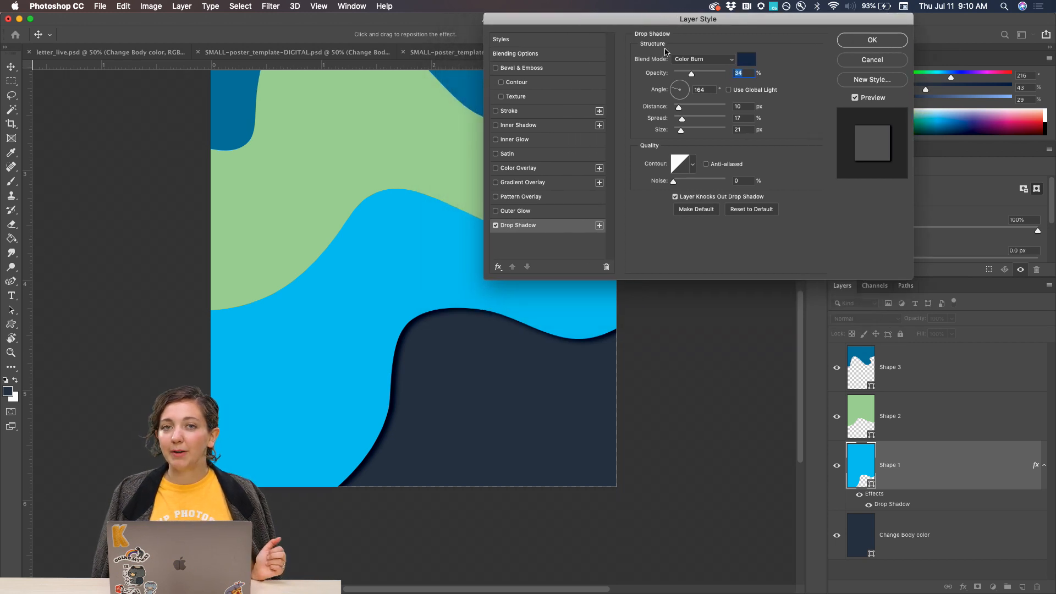
{"action": "left_click", "coordinate": [713, 56]}
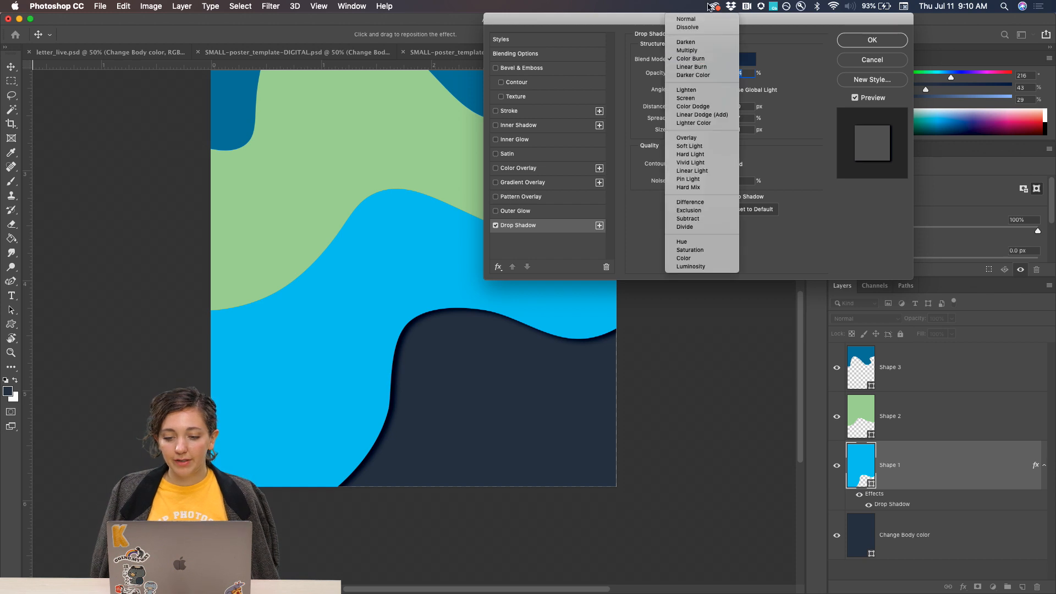
{"action": "left_click", "coordinate": [691, 51]}
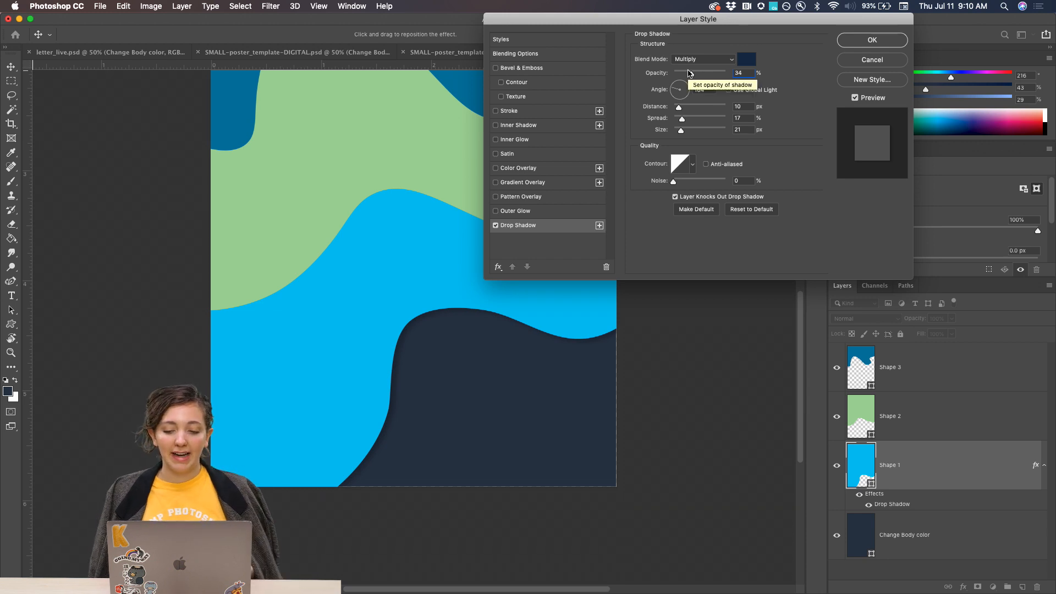
{"action": "left_click_drag", "start_coordinate": [690, 74], "coordinate": [724, 75]}
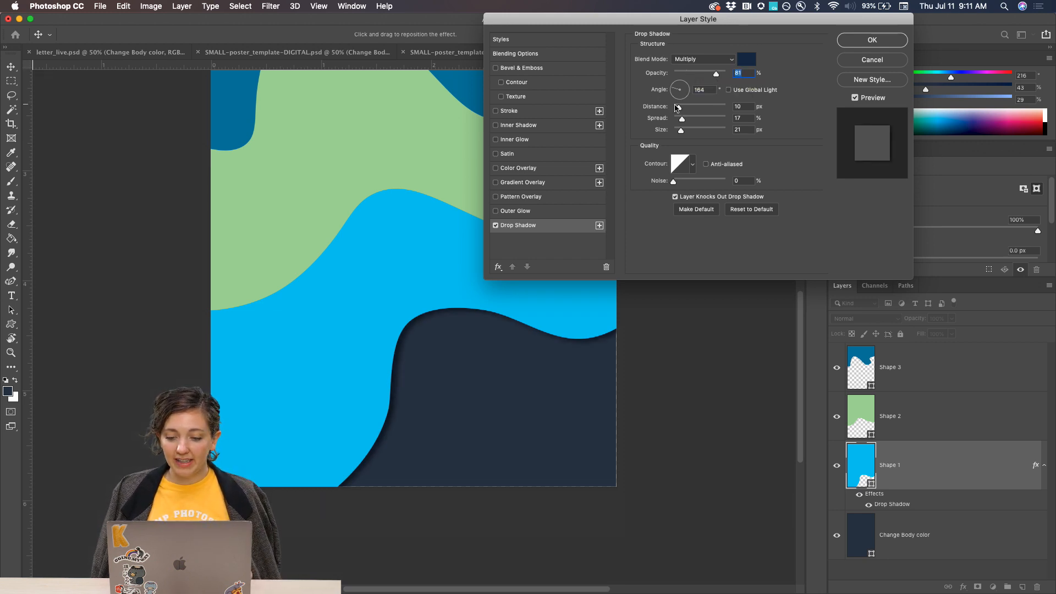
{"action": "left_click_drag", "start_coordinate": [677, 108], "coordinate": [711, 131]}
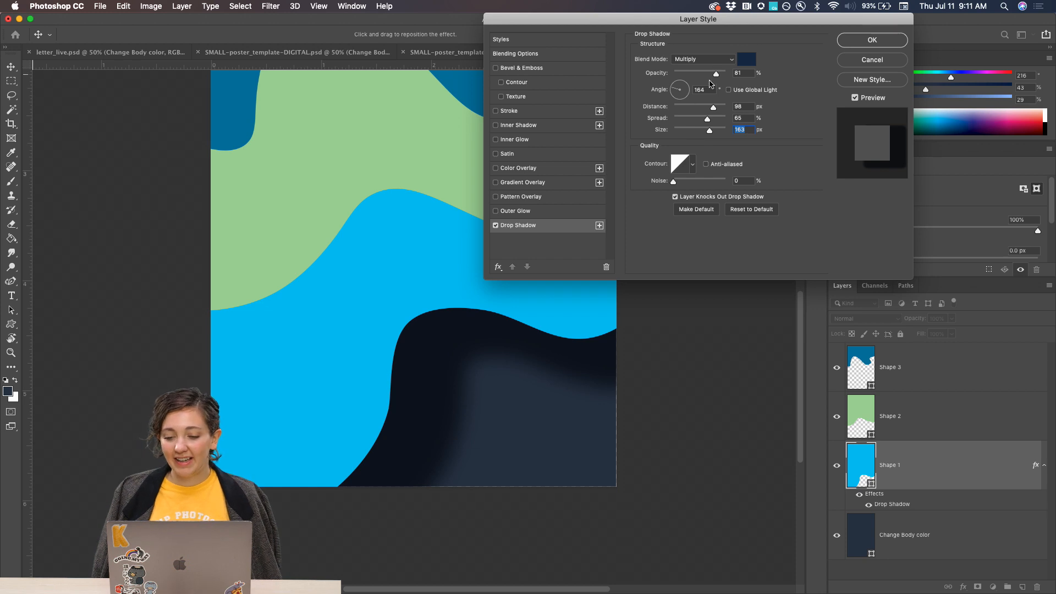
Set the drop shadow's opacity to 41%, distance to 11 px, spread to 19% and size to 13 px.
{"action": "left_click_drag", "start_coordinate": [718, 76], "coordinate": [696, 77]}
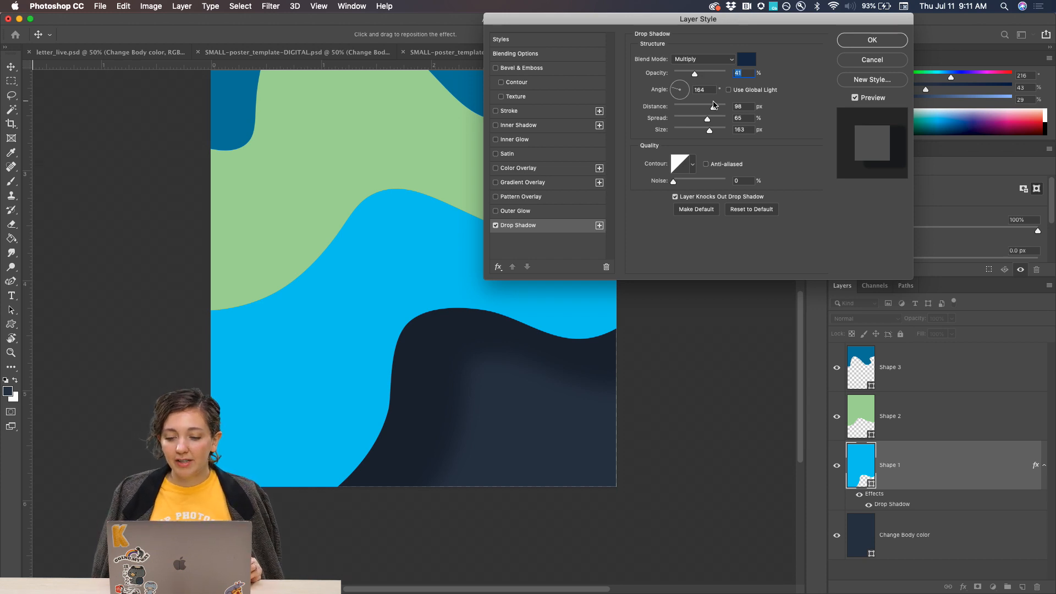
{"action": "left_click_drag", "start_coordinate": [713, 108], "coordinate": [679, 107]}
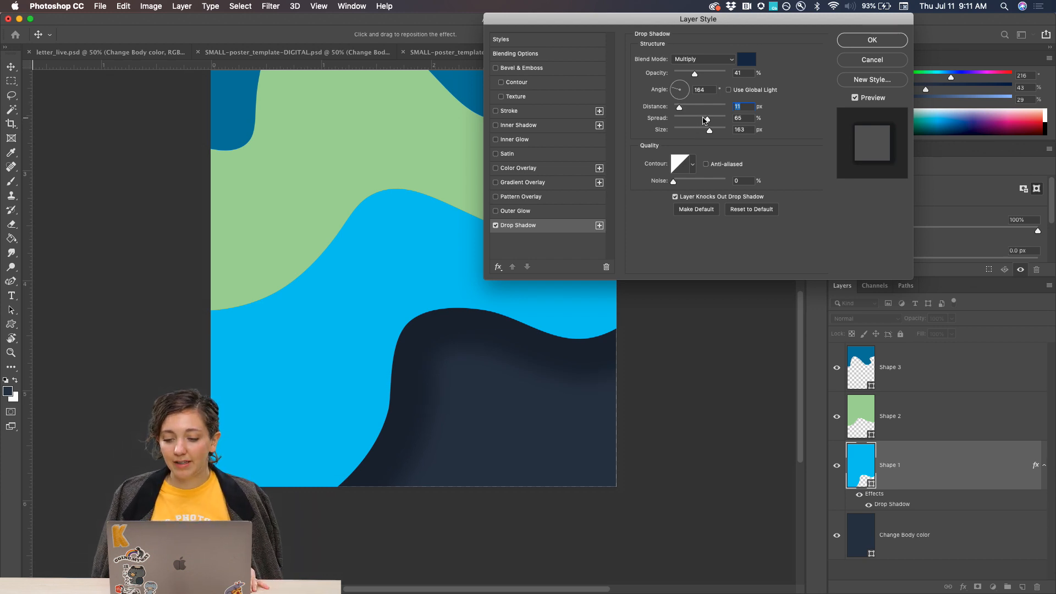
{"action": "left_click_drag", "start_coordinate": [708, 119], "coordinate": [693, 121]}
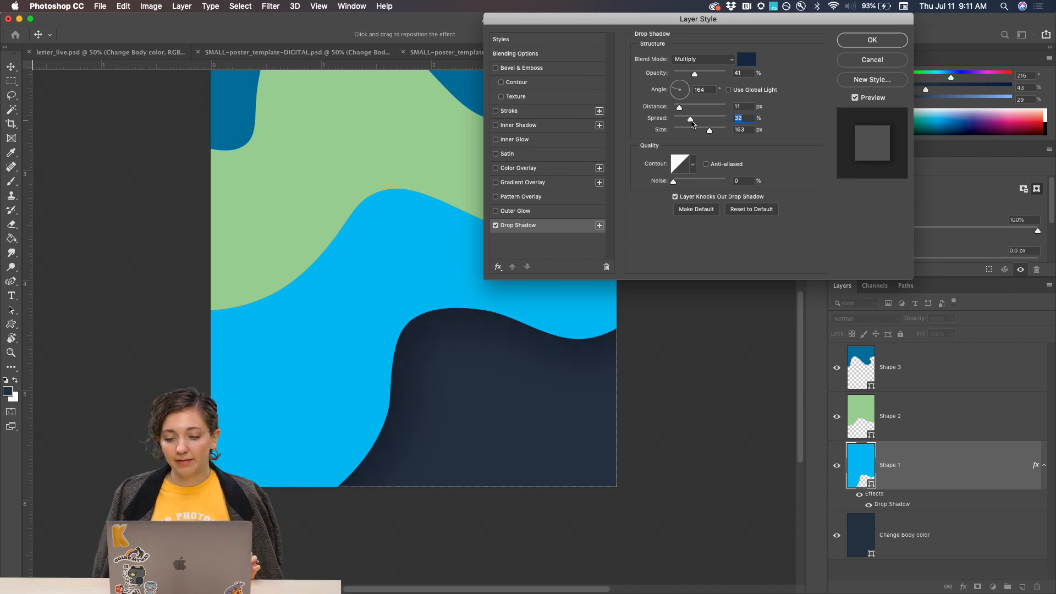
{"action": "left_click_drag", "start_coordinate": [691, 122], "coordinate": [684, 121]}
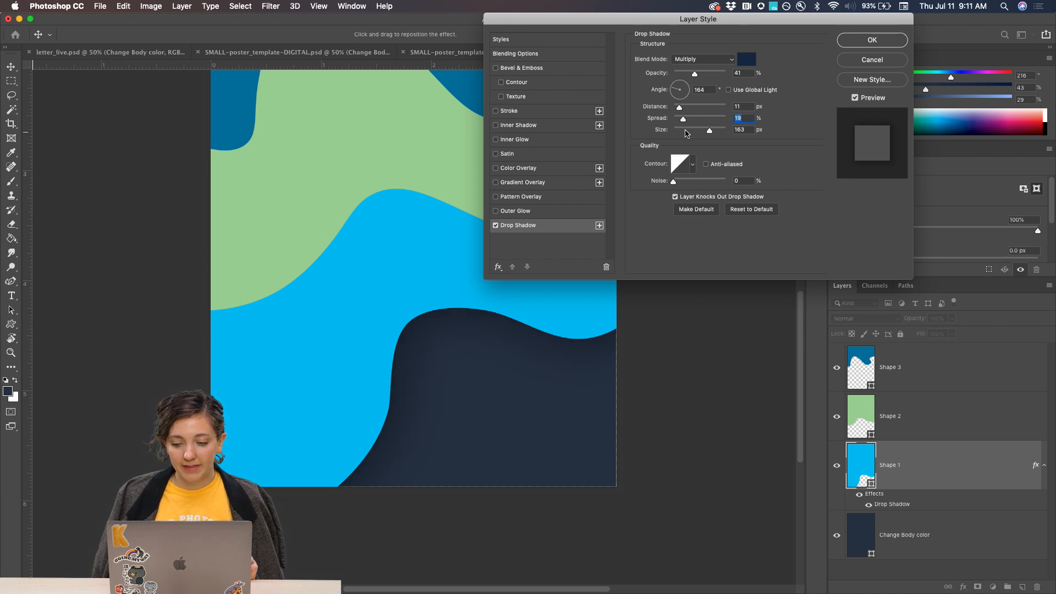
{"action": "left_click_drag", "start_coordinate": [686, 129], "coordinate": [680, 130]}
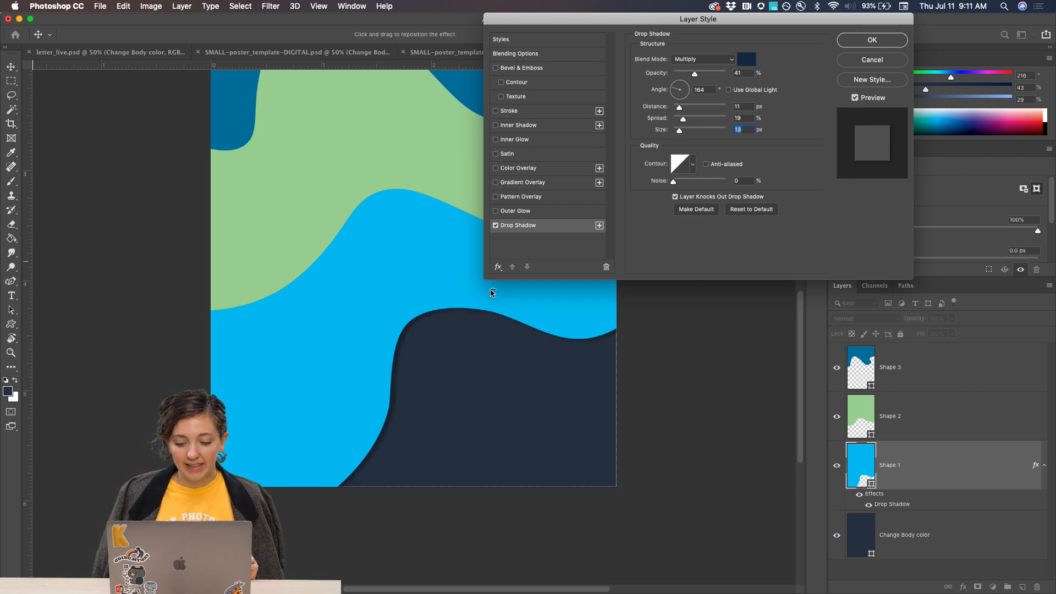
{"action": "scroll", "coordinate": [484, 310], "scroll_direction": "up", "scroll_amount": 3}
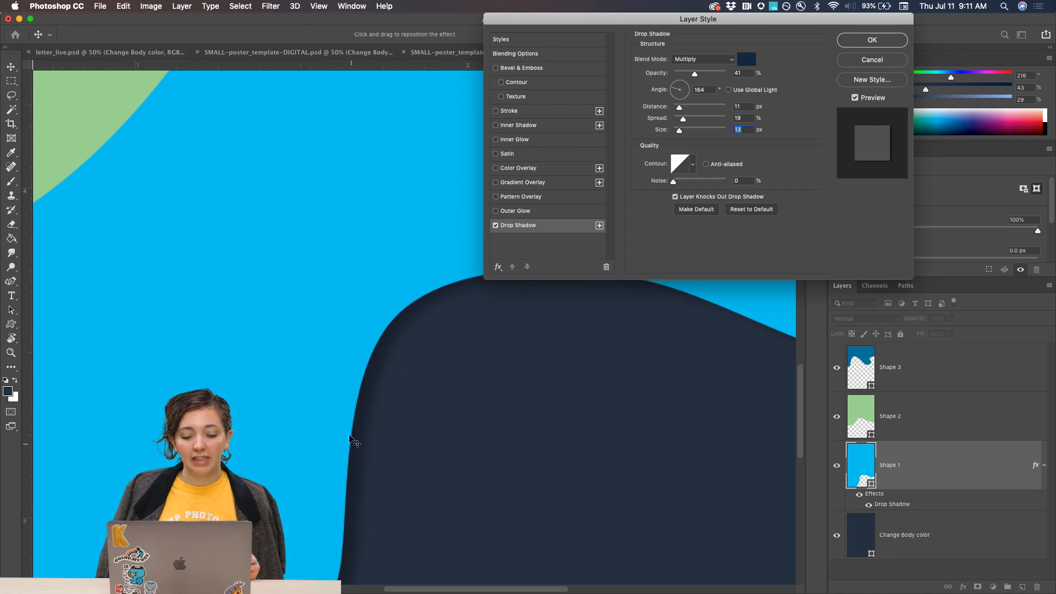
{"action": "scroll", "coordinate": [351, 403], "scroll_direction": "down", "scroll_amount": 2}
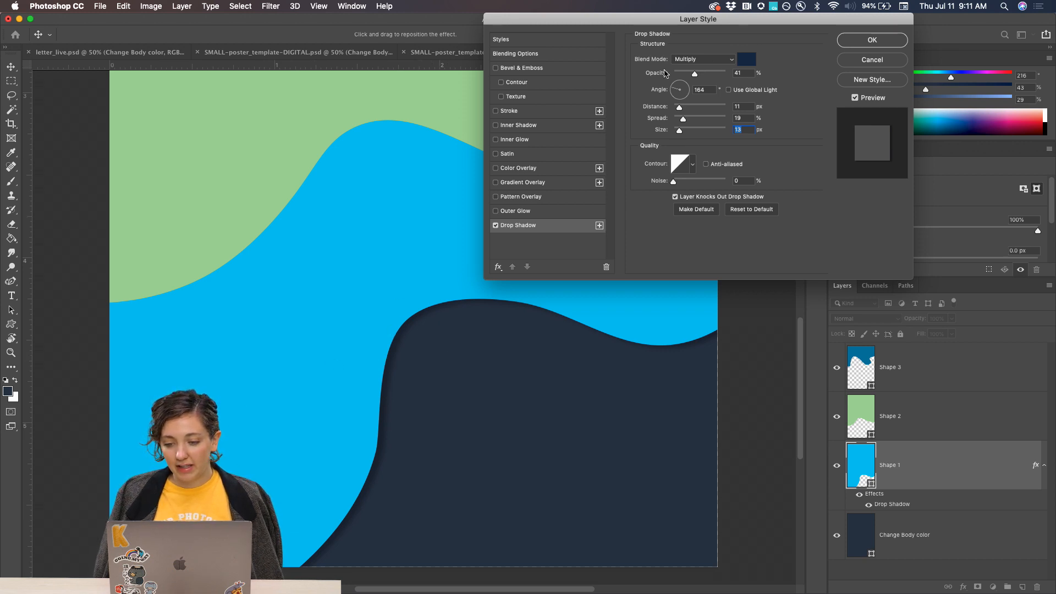
Set the drop shadow's blend mode to Color Burn.
{"action": "left_click_drag", "start_coordinate": [678, 20], "coordinate": [635, 23]}
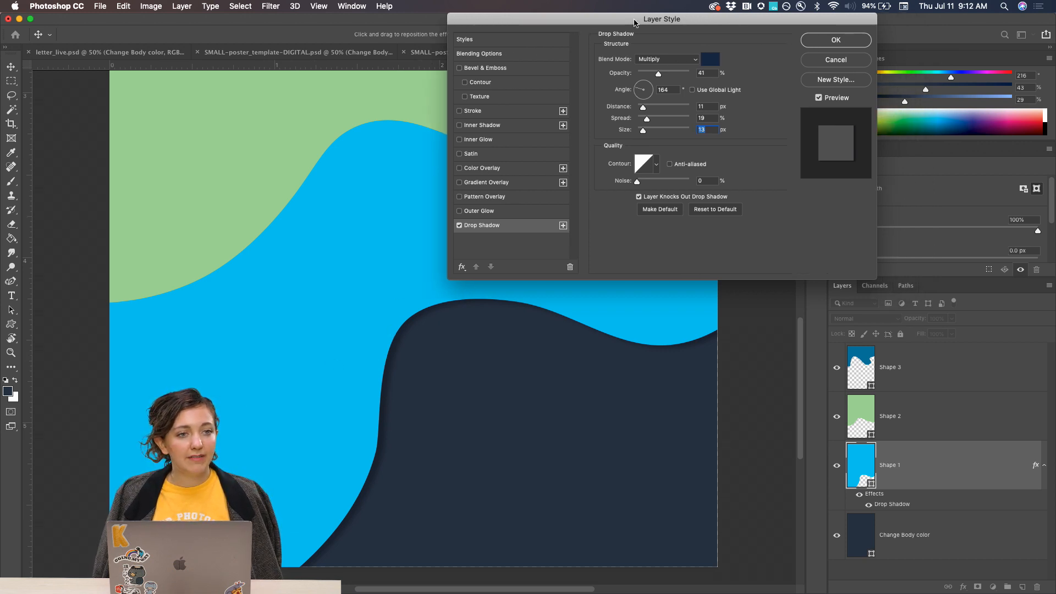
{"action": "left_click", "coordinate": [656, 60]}
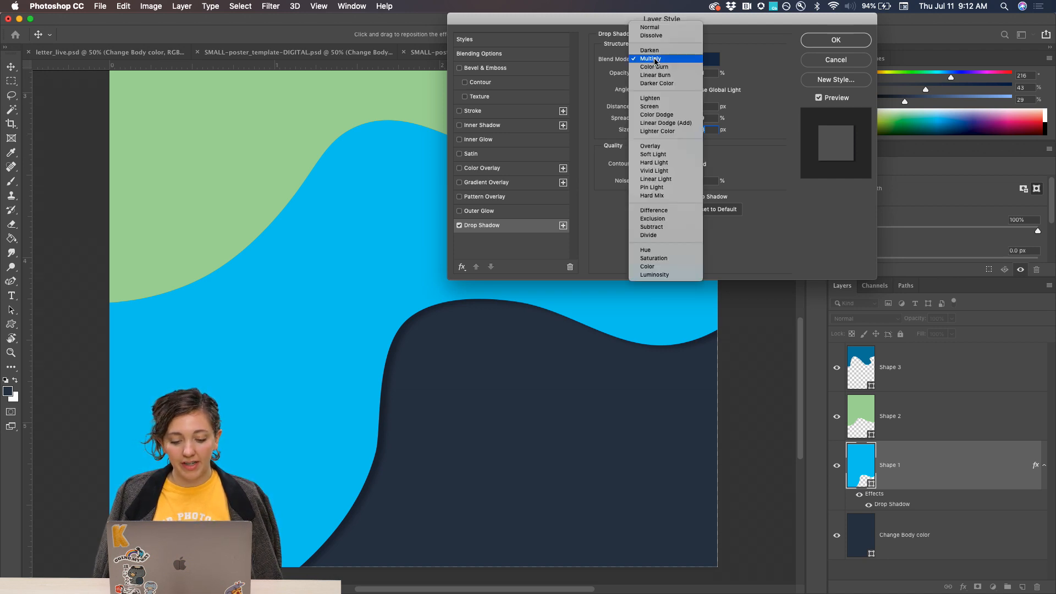
{"action": "left_click", "coordinate": [659, 67]}
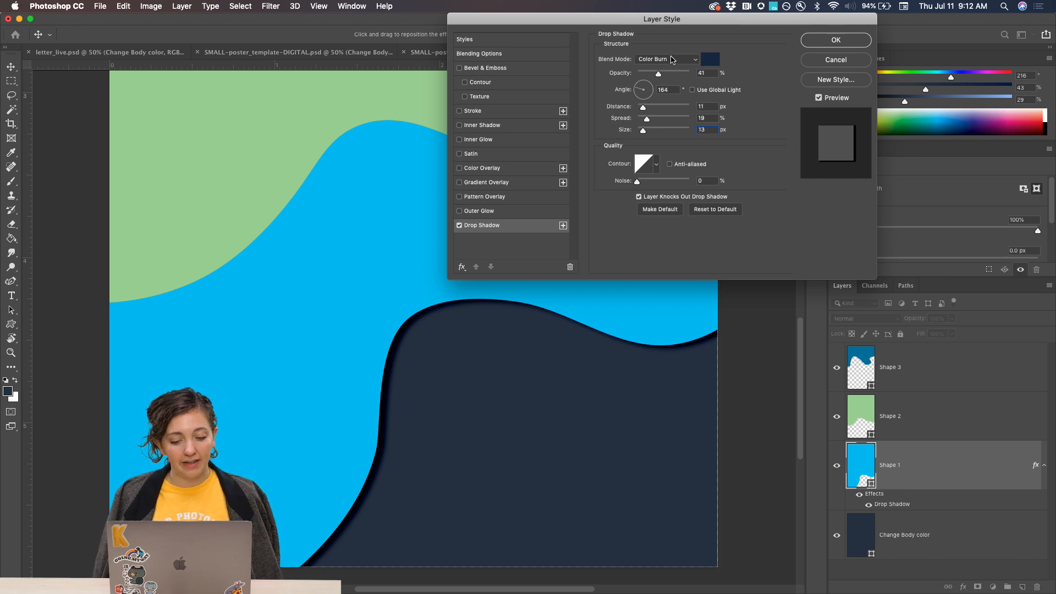
Try the Linear Burn, Screen and Color Dodge blend modes on Shape 1's drop shadow and return it to Color Burn.
{"action": "left_click", "coordinate": [664, 62]}
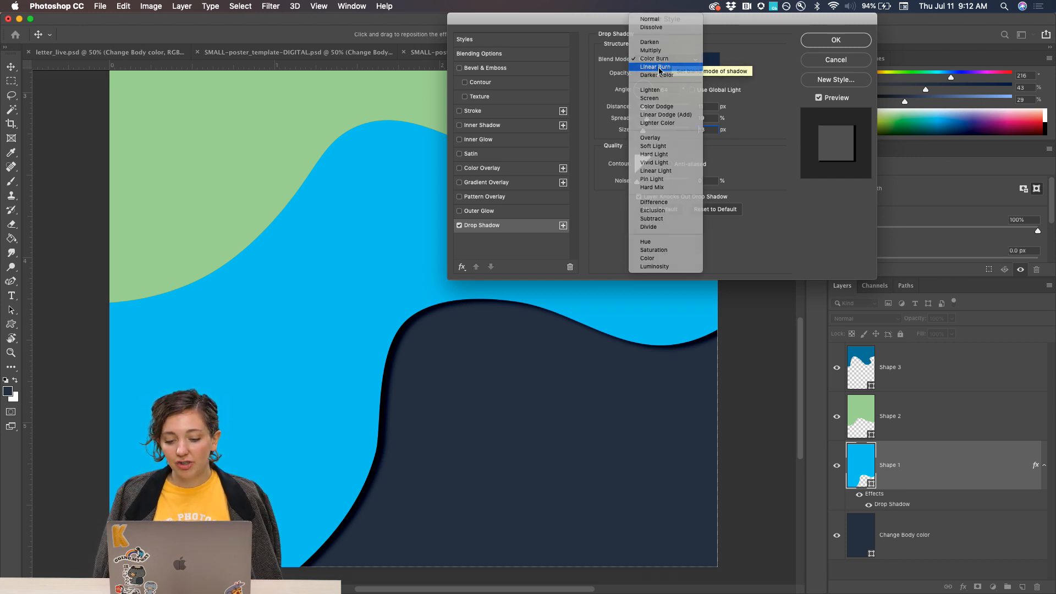
{"action": "left_click", "coordinate": [662, 66]}
{"action": "left_click", "coordinate": [646, 65]}
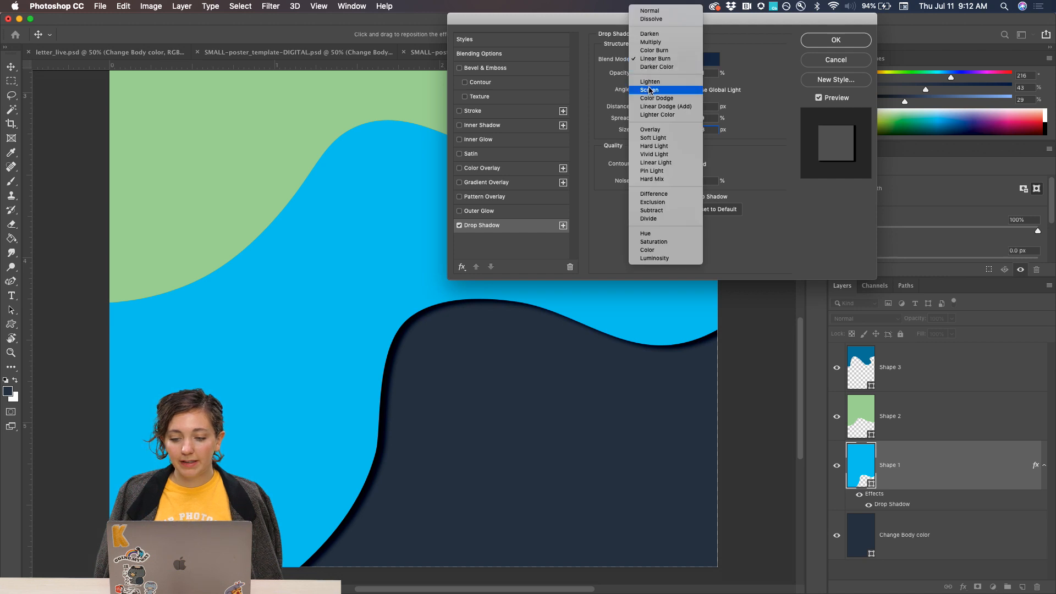
{"action": "left_click", "coordinate": [649, 89]}
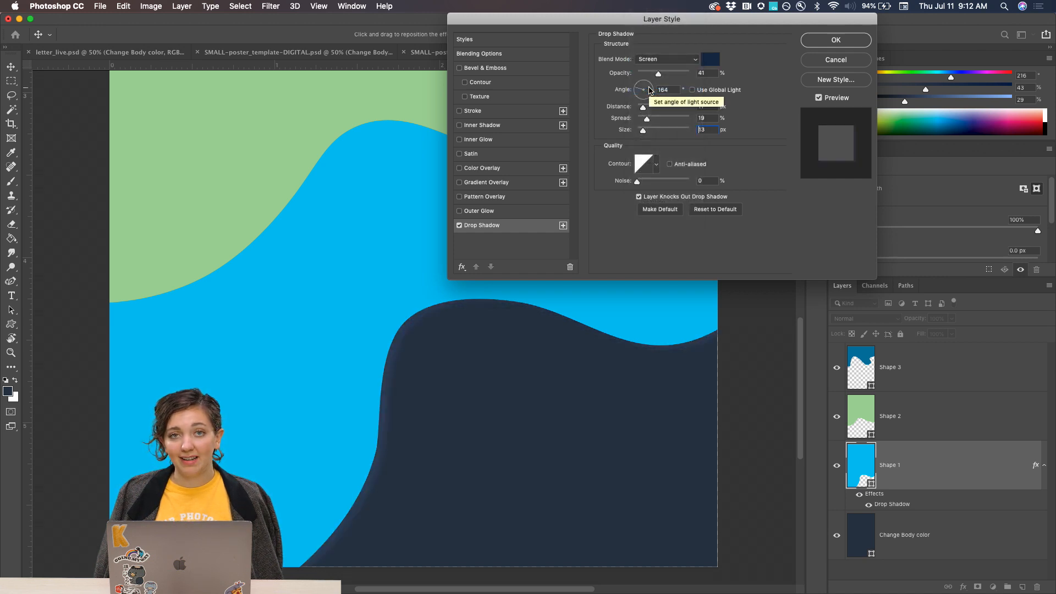
{"action": "left_click", "coordinate": [661, 60]}
{"action": "left_click", "coordinate": [655, 67]}
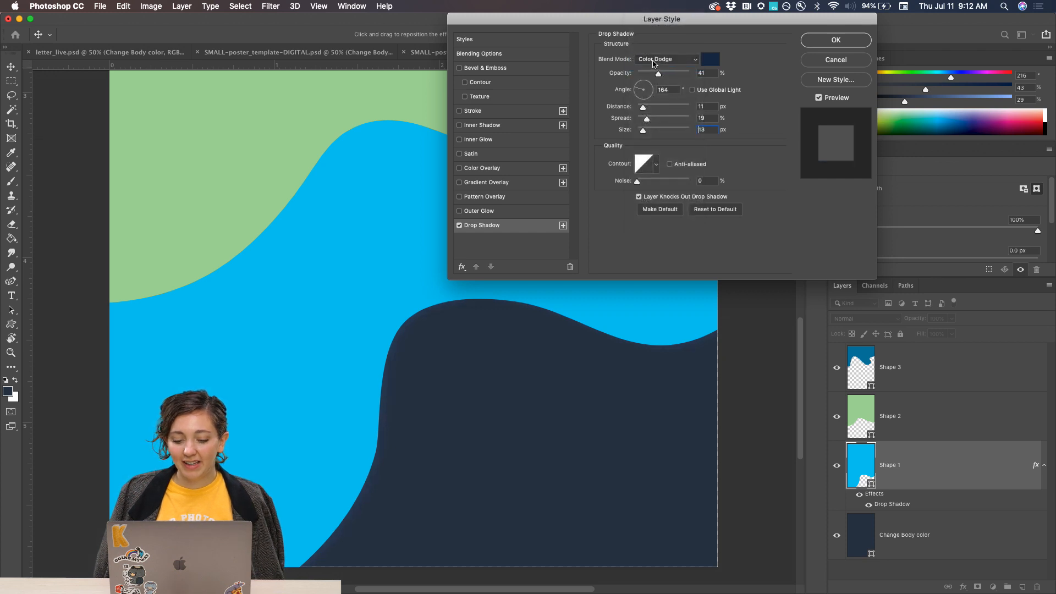
{"action": "left_click", "coordinate": [654, 60]}
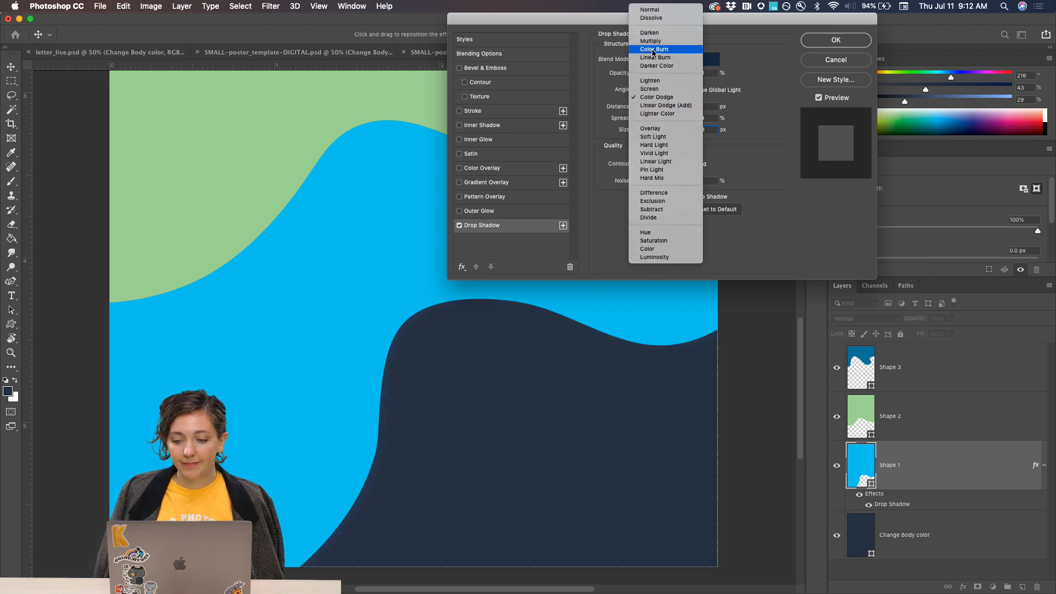
{"action": "left_click", "coordinate": [653, 51]}
Set the drop shadow's opacity to 15% and its distance to 7 px, and apply the layer style.
{"action": "left_click_drag", "start_coordinate": [652, 73], "coordinate": [645, 75]}
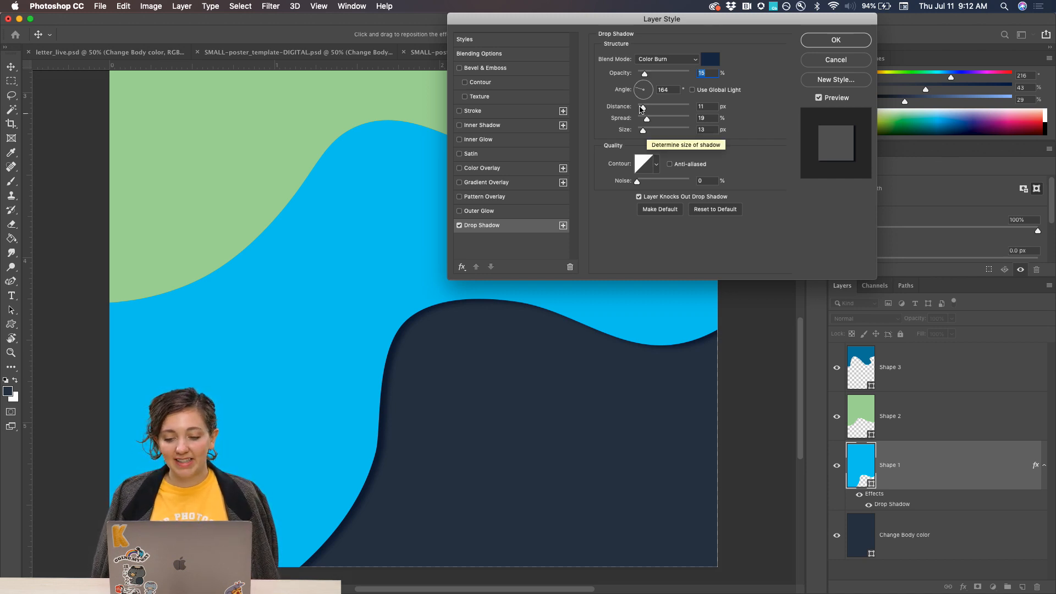
{"action": "left_click", "coordinate": [647, 108]}
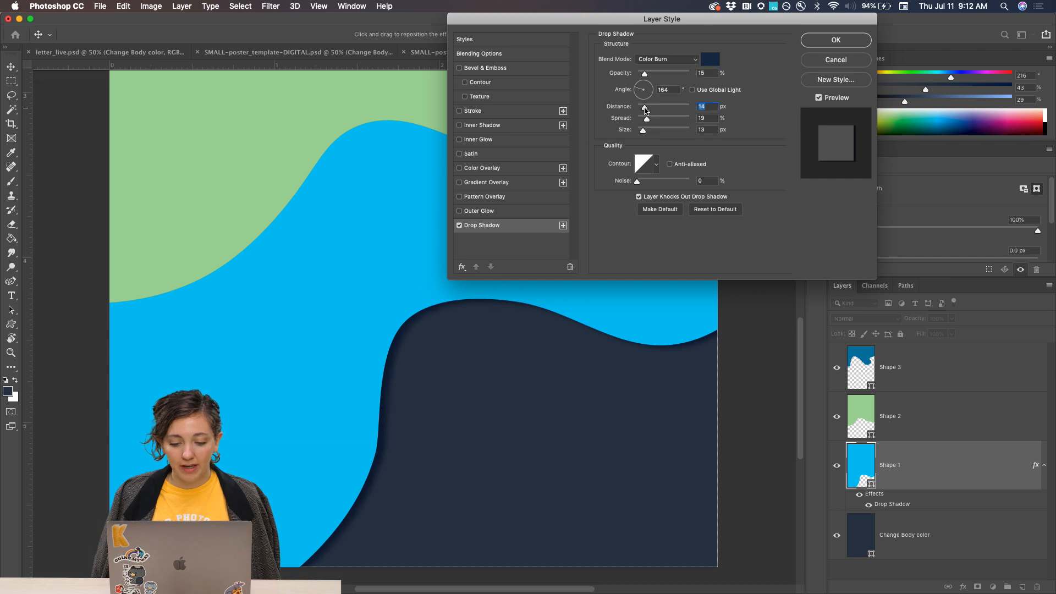
{"action": "left_click_drag", "start_coordinate": [645, 109], "coordinate": [641, 109]}
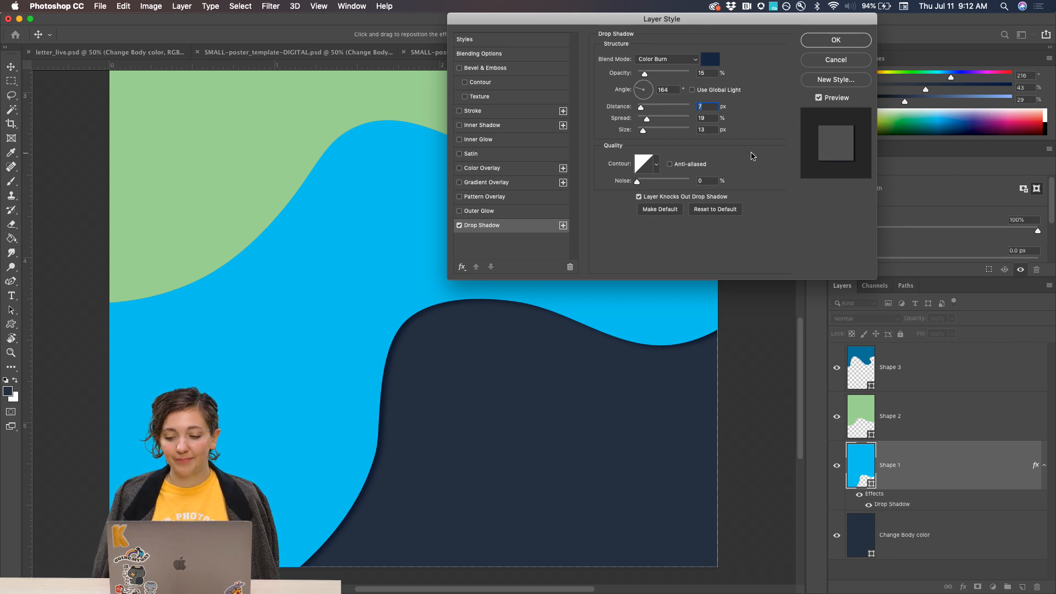
{"action": "left_click", "coordinate": [816, 40]}
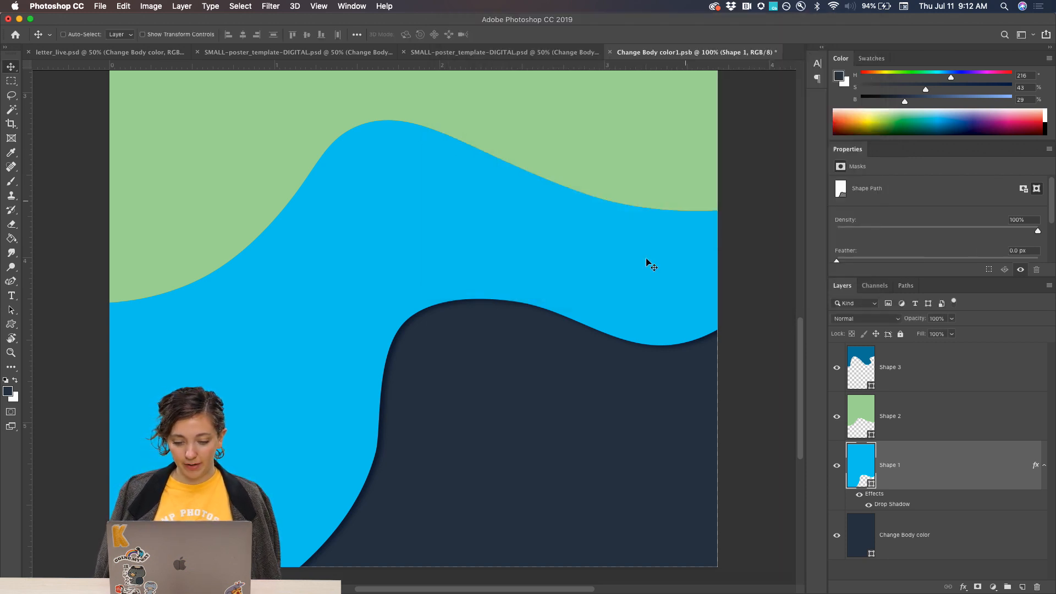
Copy Shape 1's drop shadow effect onto the Shape 2 and Shape 3 layers.
{"action": "key", "text": "super+minus"}
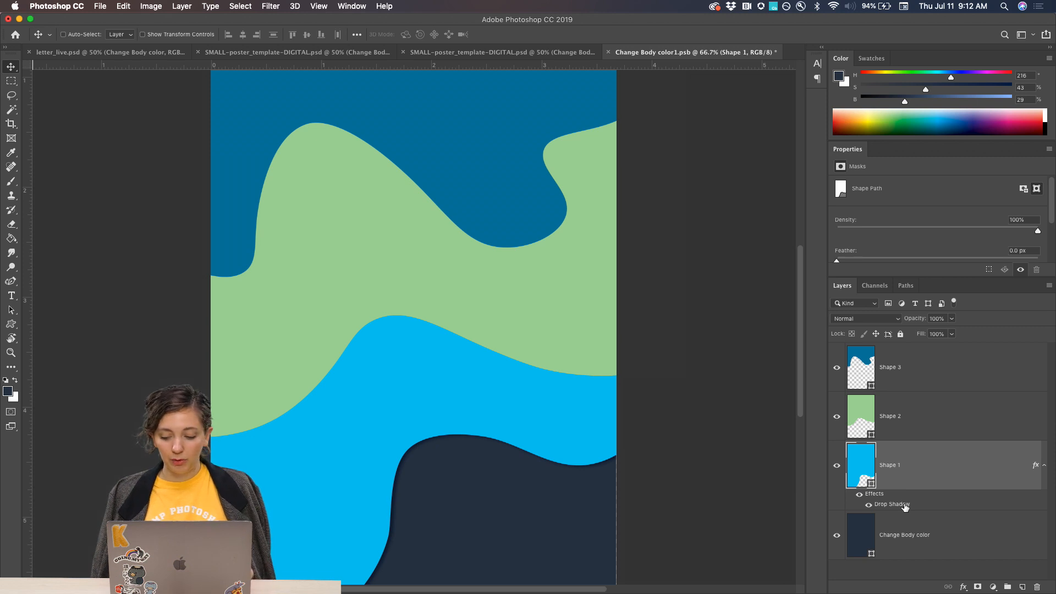
{"action": "left_click_drag", "start_coordinate": [904, 506], "coordinate": [892, 426]}
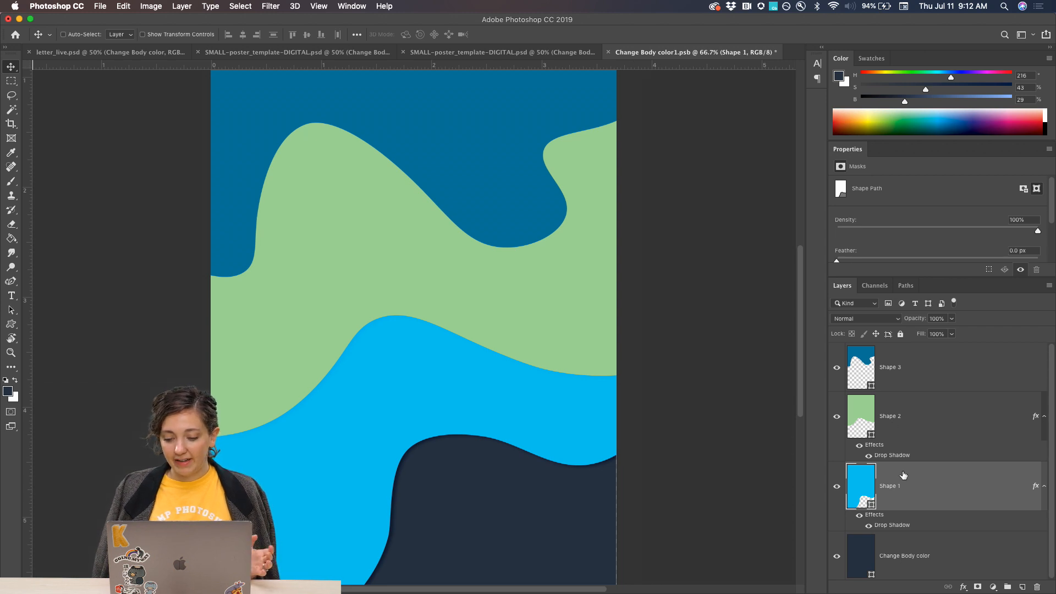
{"action": "scroll", "coordinate": [538, 427], "scroll_direction": "down", "scroll_amount": 3}
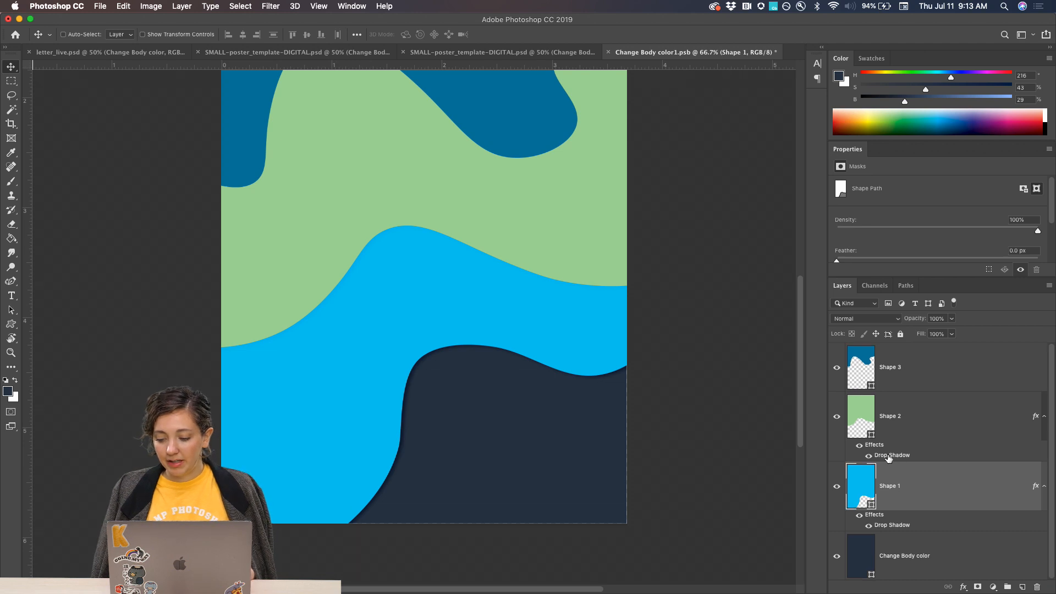
{"action": "left_click_drag", "start_coordinate": [883, 450], "coordinate": [895, 366]}
Examine the drop shadows along the curved edges of all three shapes up close.
{"action": "scroll", "coordinate": [551, 328], "scroll_direction": "up", "scroll_amount": 3}
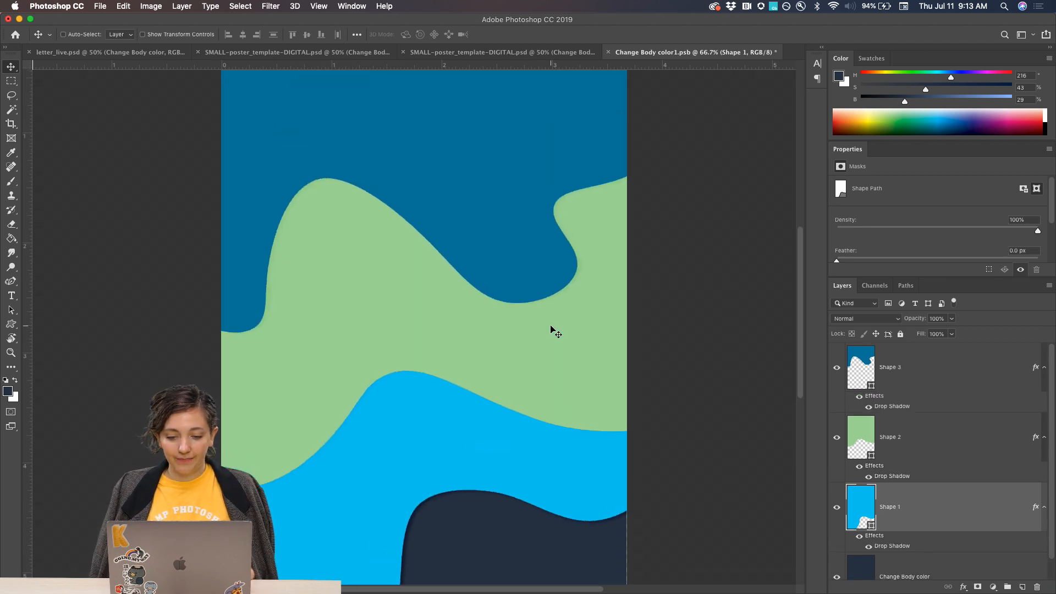
{"action": "scroll", "coordinate": [482, 275], "scroll_direction": "down", "scroll_amount": 2}
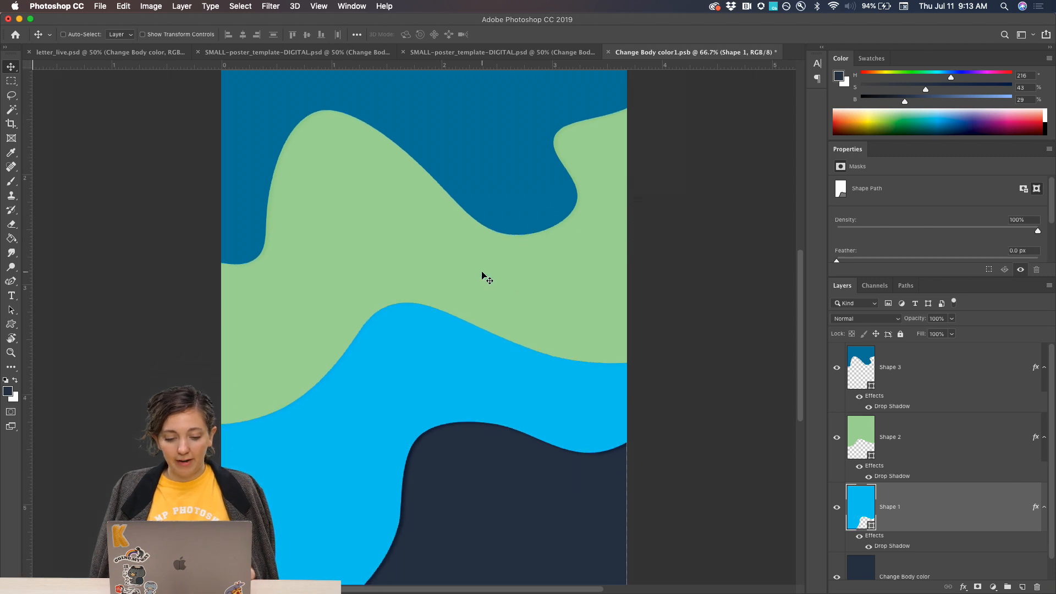
{"action": "key", "text": "super+plus"}
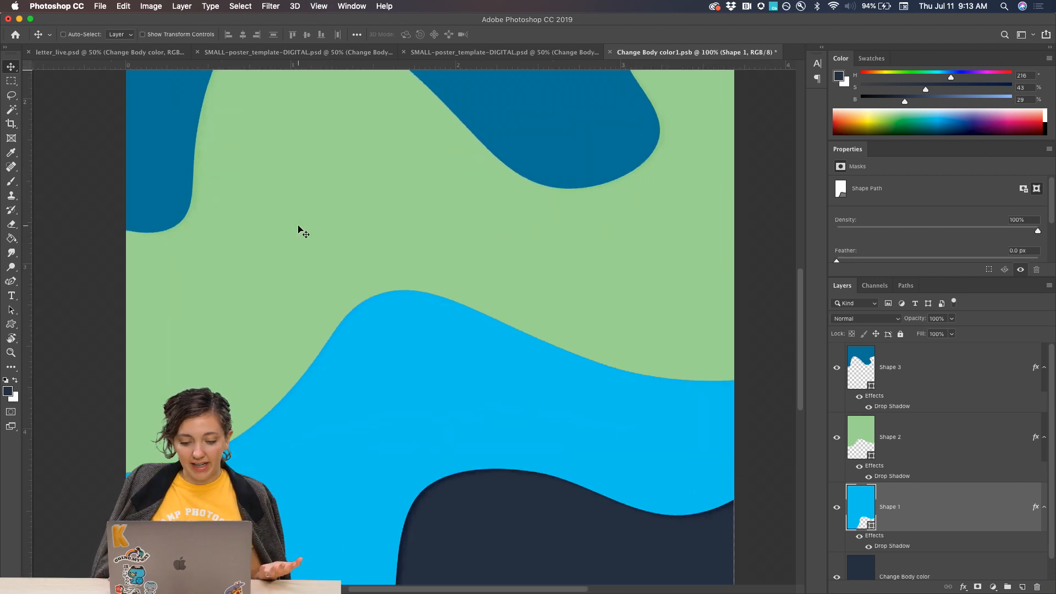
{"action": "scroll", "coordinate": [298, 226], "scroll_direction": "up", "scroll_amount": 2}
{"action": "scroll", "coordinate": [298, 227], "scroll_direction": "down", "scroll_amount": 4}
{"action": "scroll", "coordinate": [298, 226], "scroll_direction": "up", "scroll_amount": 2}
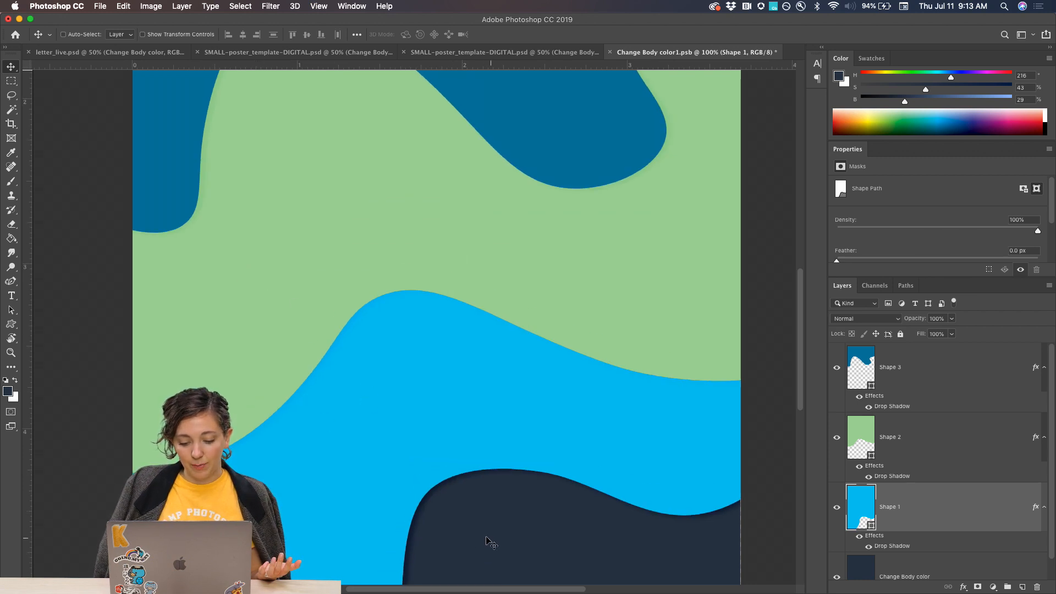
{"action": "scroll", "coordinate": [247, 305], "scroll_direction": "down", "scroll_amount": 2}
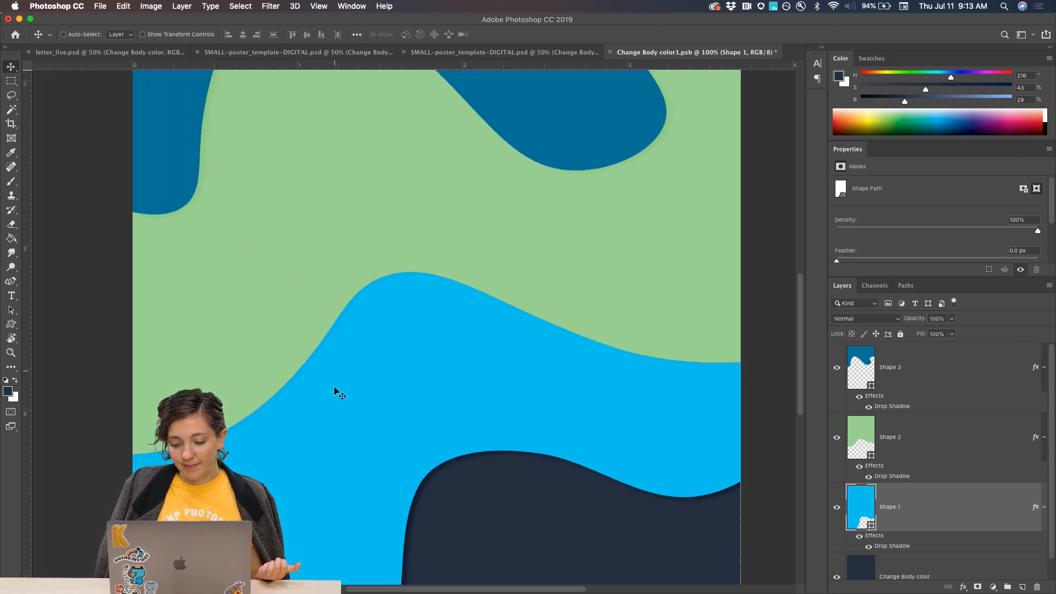
{"action": "scroll", "coordinate": [339, 391], "scroll_direction": "down", "scroll_amount": 2}
{"action": "scroll", "coordinate": [889, 509], "scroll_direction": "down", "scroll_amount": 1}
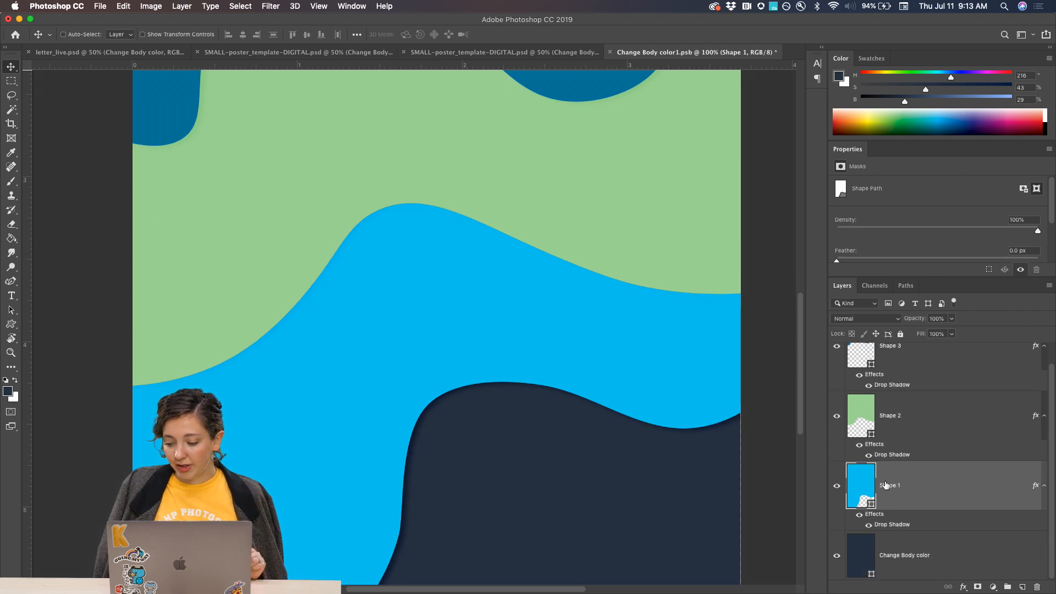
Try Multiply blending, 54% opacity and a greater distance on Shape 1's drop shadow, and discard the changes.
{"action": "double_click", "coordinate": [896, 527]}
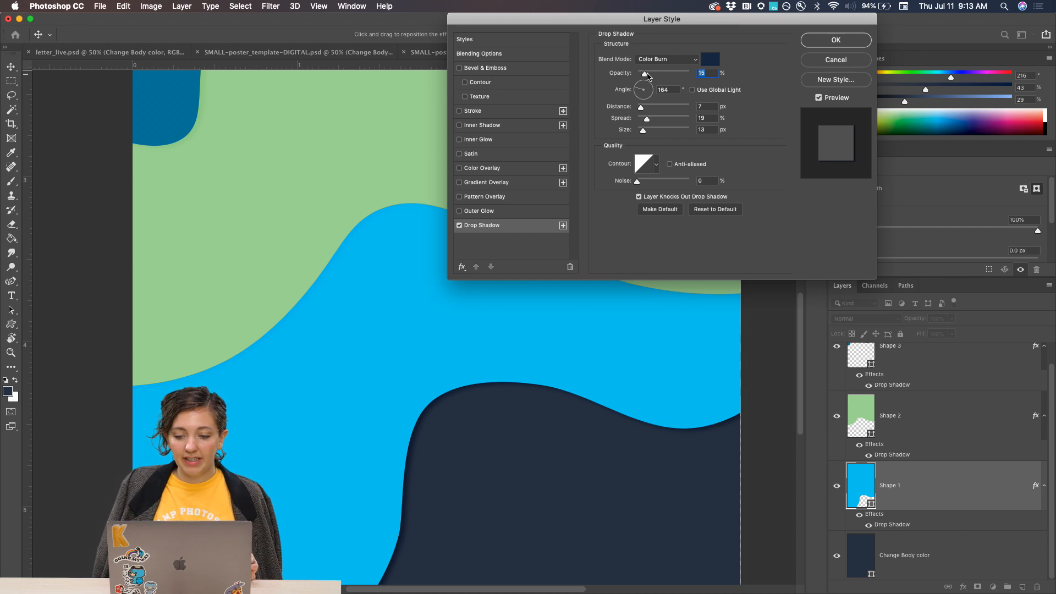
{"action": "left_click_drag", "start_coordinate": [654, 76], "coordinate": [665, 76]}
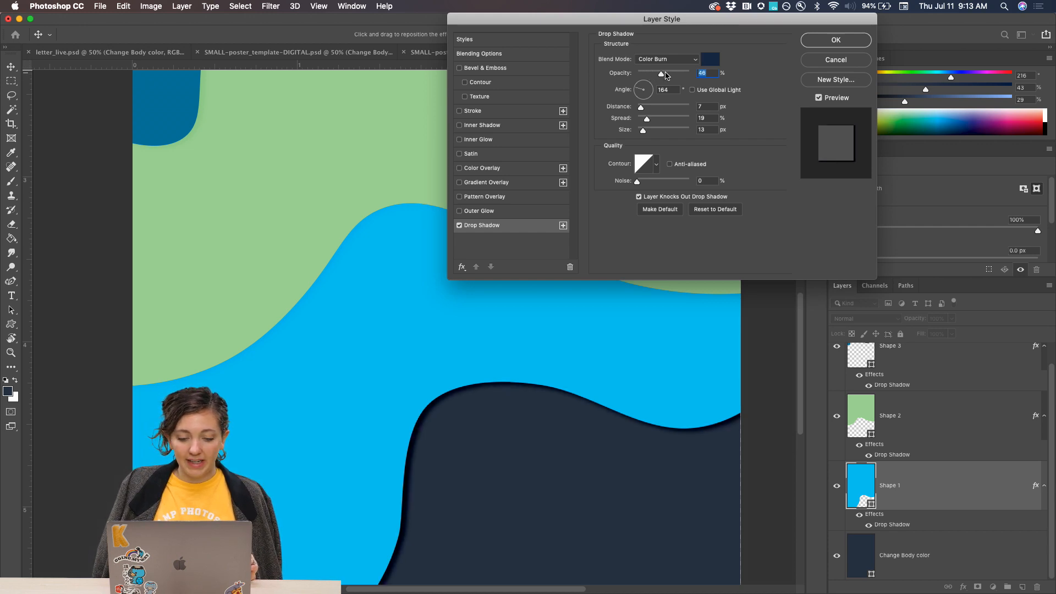
{"action": "left_click", "coordinate": [668, 57]}
{"action": "left_click", "coordinate": [668, 52]}
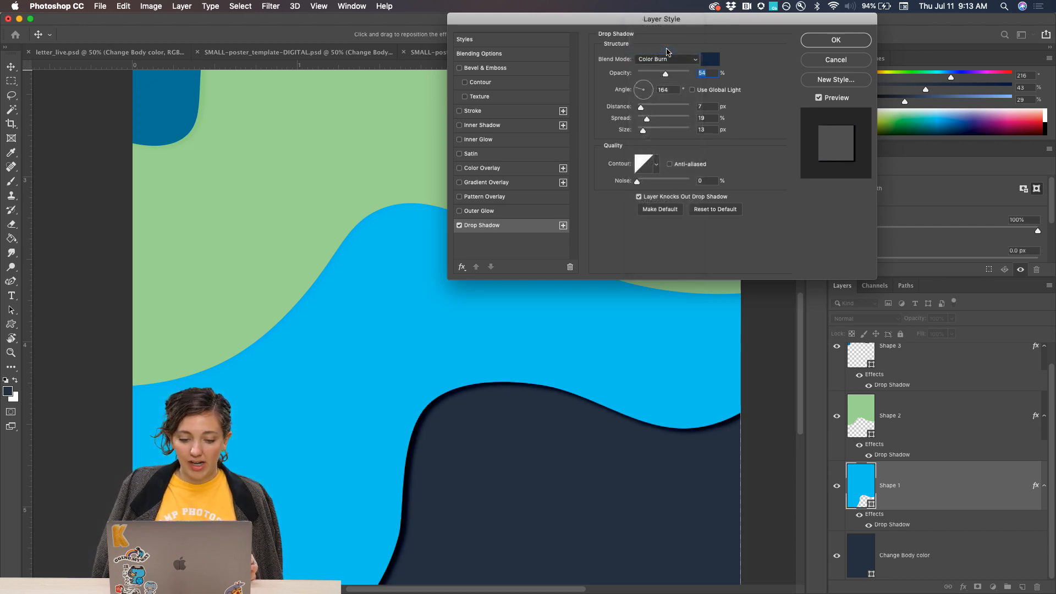
{"action": "mouse_move", "coordinate": [641, 107]}
{"action": "left_mouse_down"}
{"action": "mouse_move", "coordinate": [660, 109]}
{"action": "mouse_move", "coordinate": [647, 109]}
{"action": "left_mouse_up"}
{"action": "left_click", "coordinate": [835, 60]}
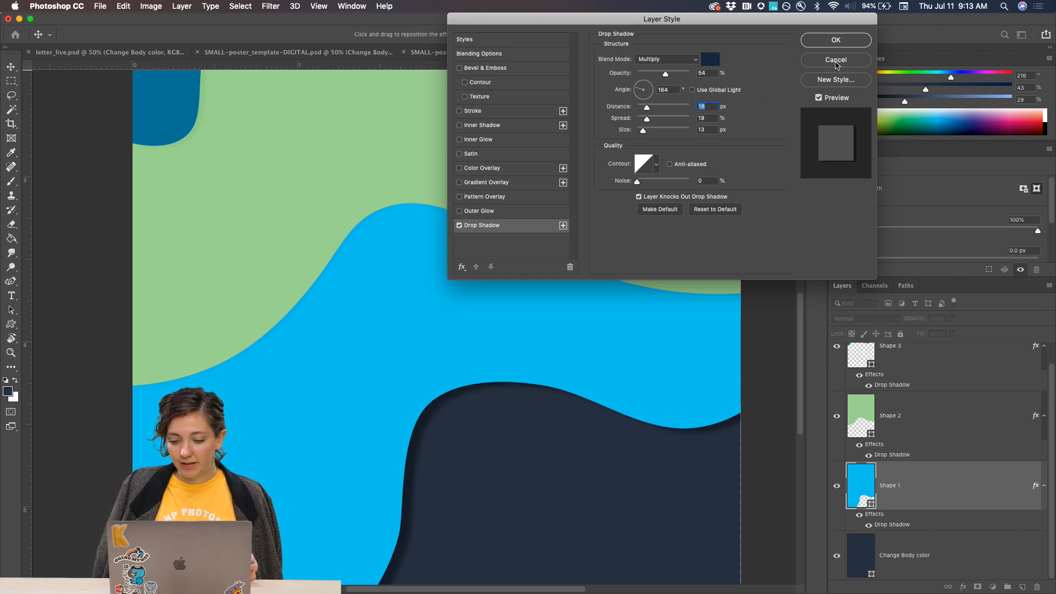
Set Shape 2's drop shadow to Multiply with 29% opacity, 13 px distance, 28% spread and 16 px size, and apply it.
{"action": "double_click", "coordinate": [885, 454]}
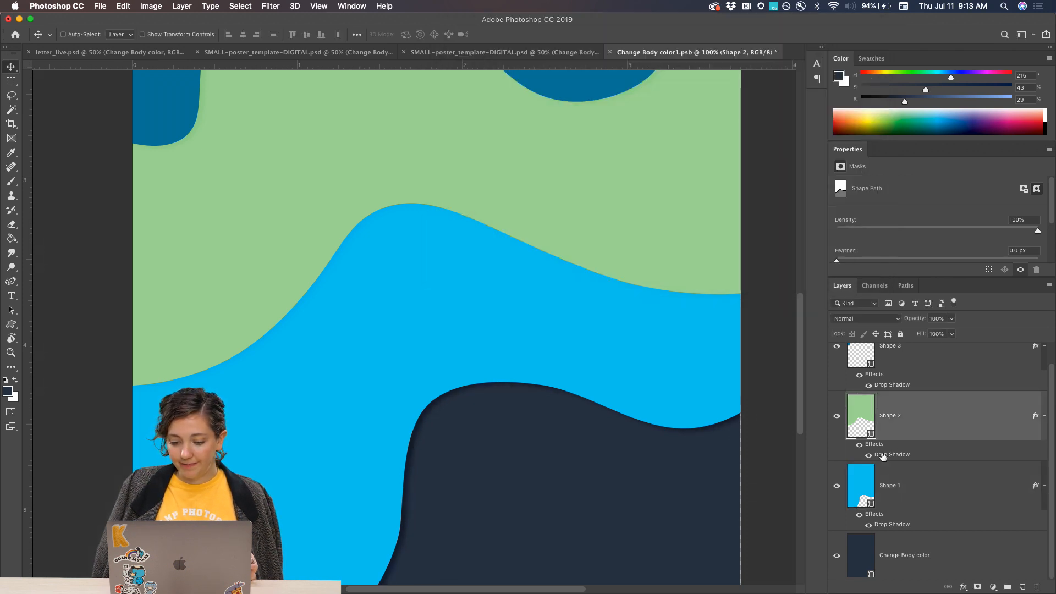
{"action": "left_click", "coordinate": [663, 59]}
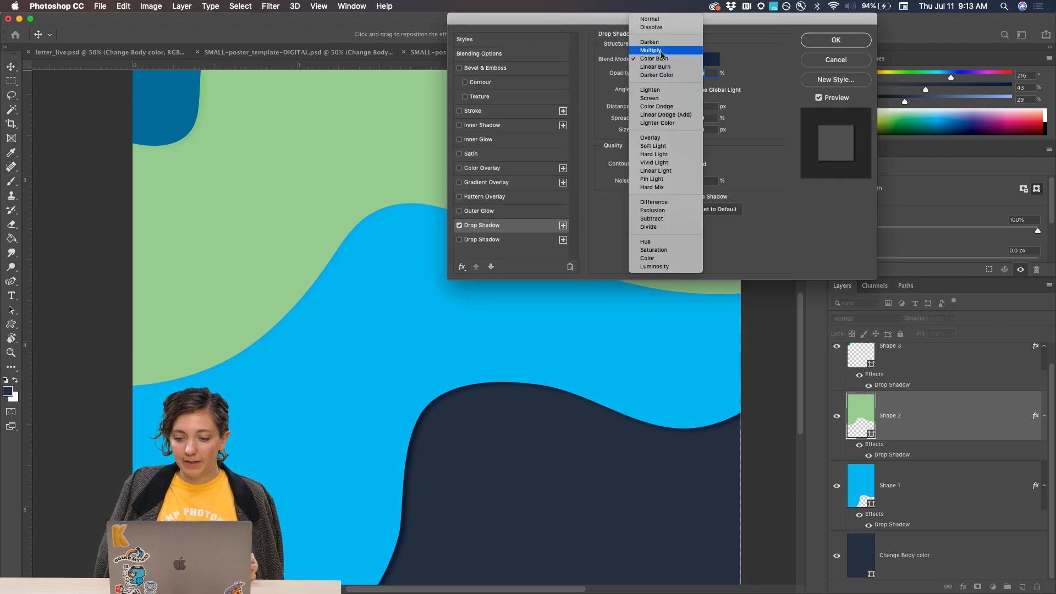
{"action": "left_click", "coordinate": [661, 55]}
{"action": "left_click_drag", "start_coordinate": [641, 107], "coordinate": [641, 133]}
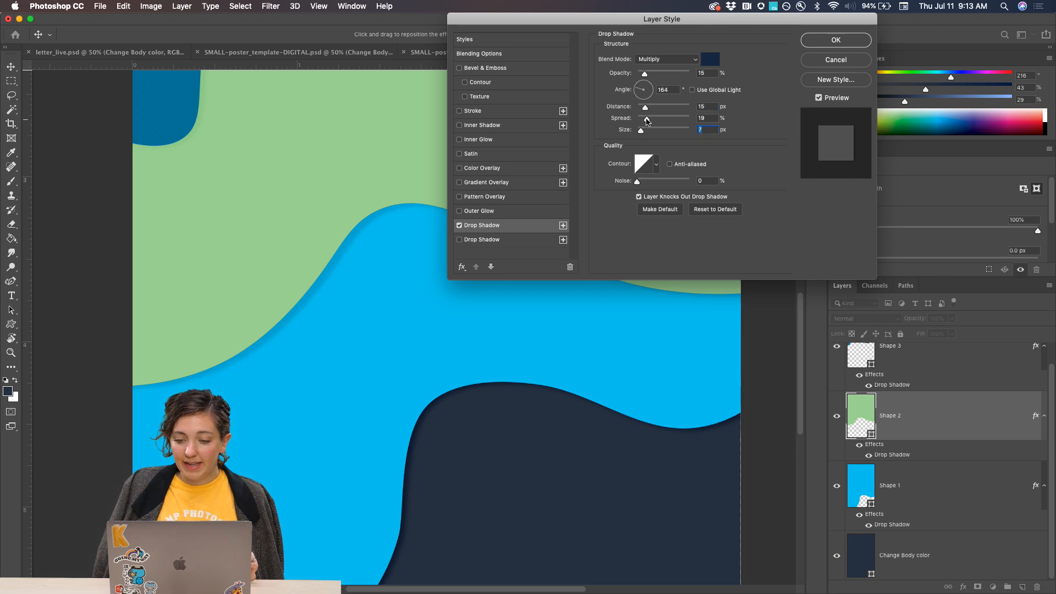
{"action": "left_click", "coordinate": [646, 119]}
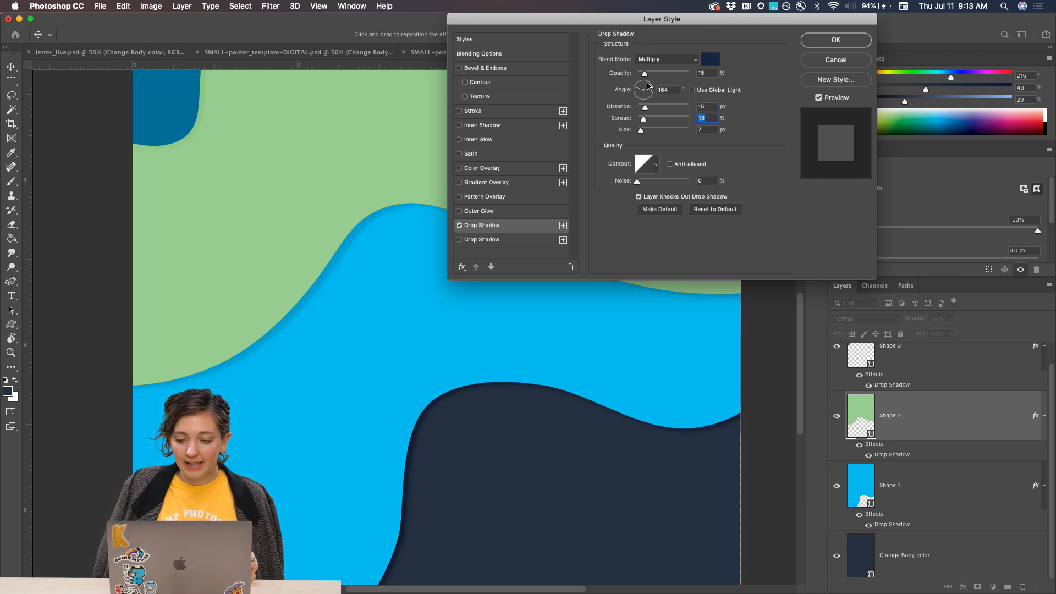
{"action": "left_click_drag", "start_coordinate": [646, 77], "coordinate": [644, 134]}
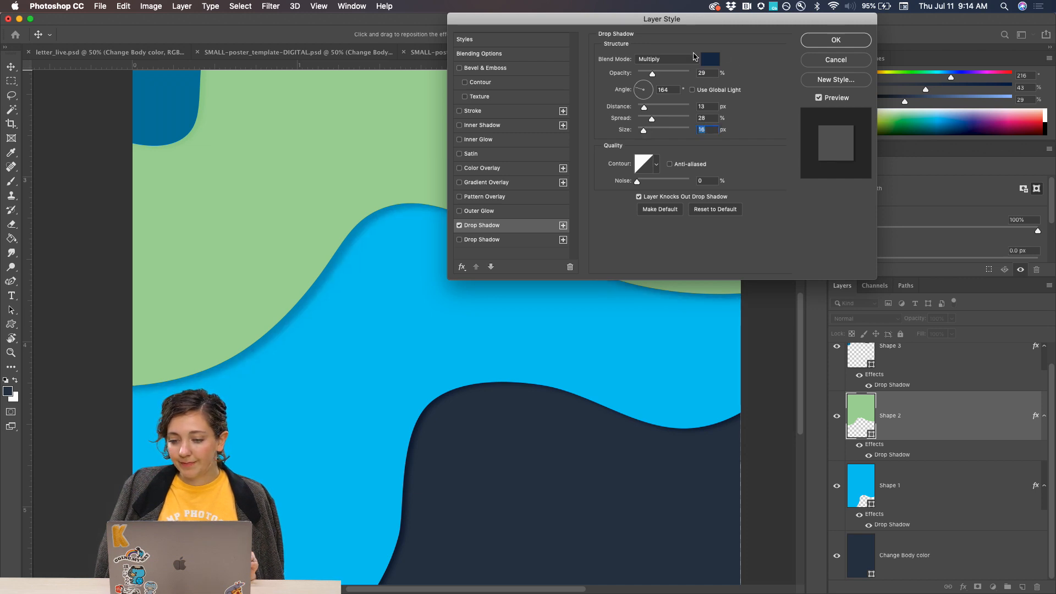
{"action": "left_click", "coordinate": [825, 43]}
Set Shape 3's drop shadow to Multiply with 25% opacity, 11 px distance, 34% spread and 10 px size.
{"action": "key", "text": "super+0"}
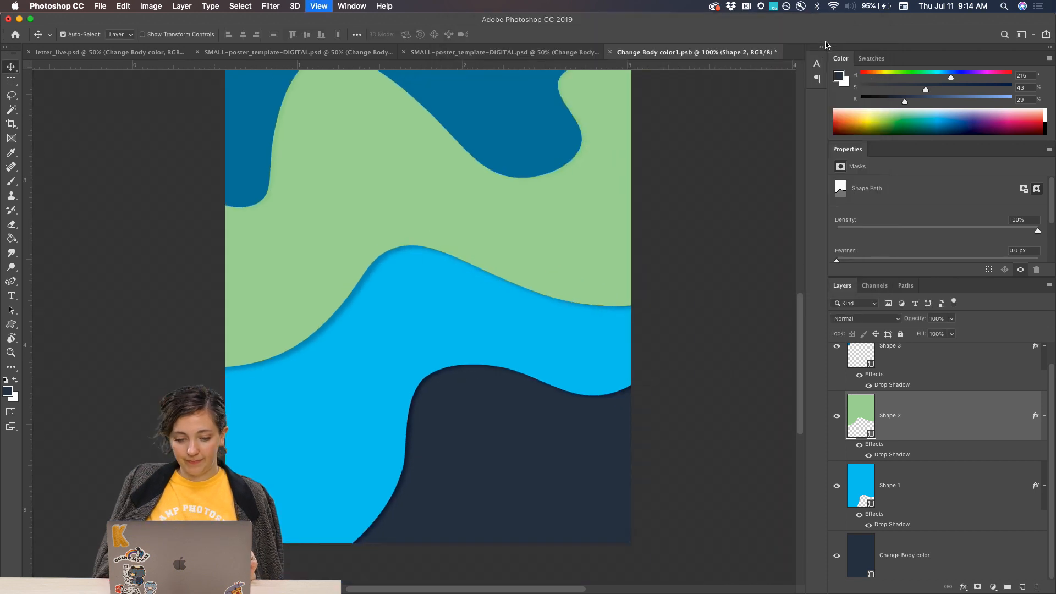
{"action": "scroll", "coordinate": [523, 337], "scroll_direction": "up", "scroll_amount": 5}
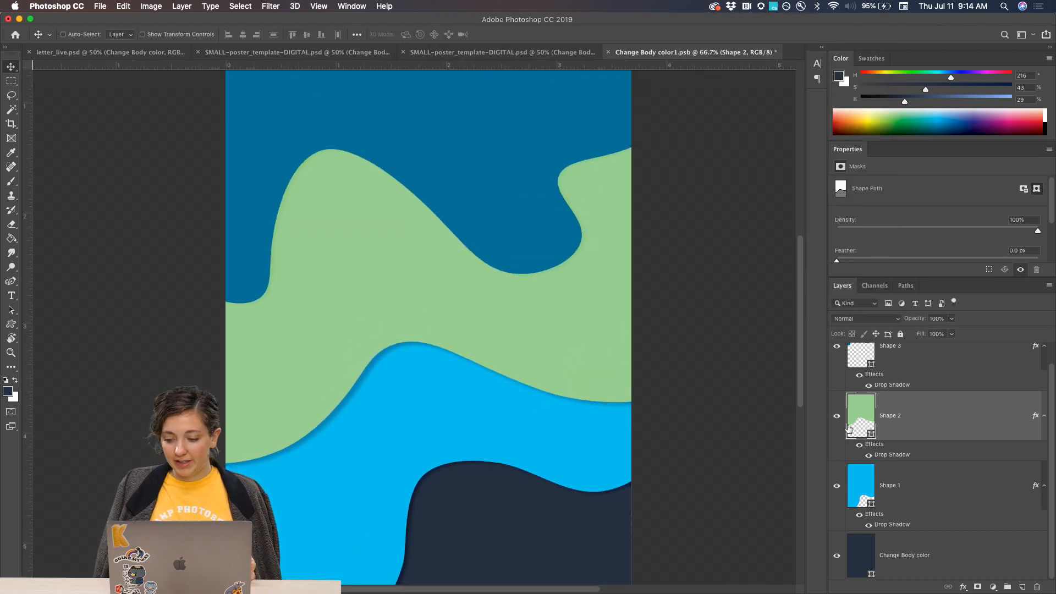
{"action": "scroll", "coordinate": [885, 408], "scroll_direction": "up", "scroll_amount": 2}
{"action": "double_click", "coordinate": [894, 407]}
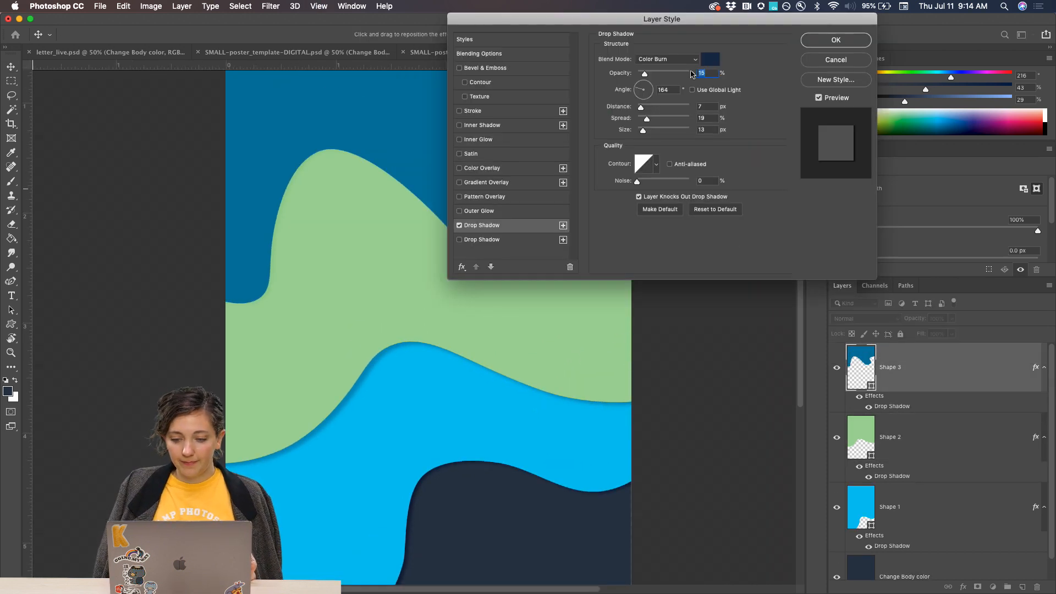
{"action": "left_click_drag", "start_coordinate": [644, 75], "coordinate": [650, 75]}
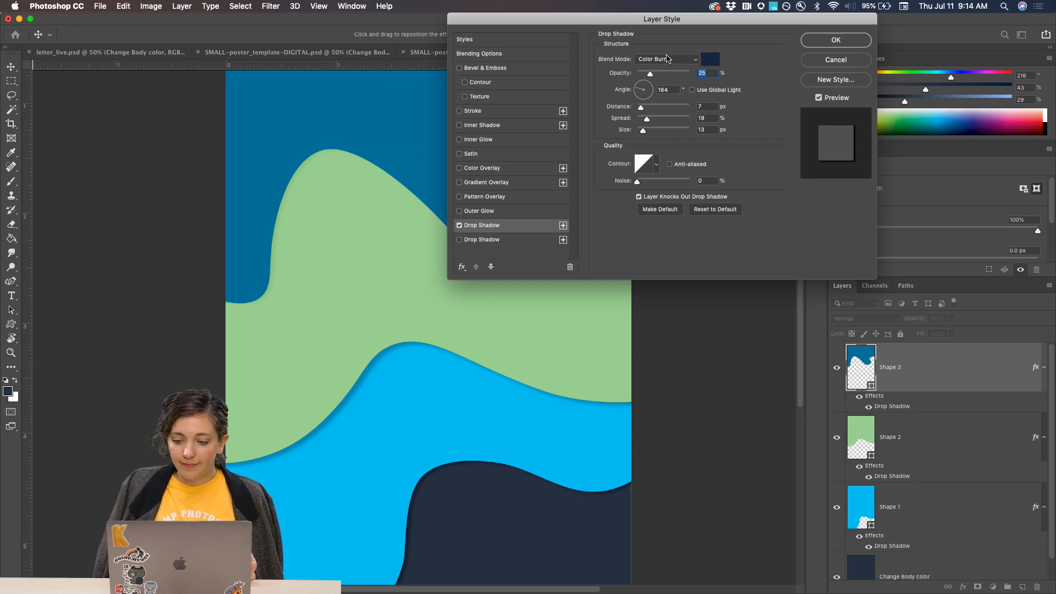
{"action": "left_click", "coordinate": [658, 59]}
{"action": "left_click", "coordinate": [655, 51]}
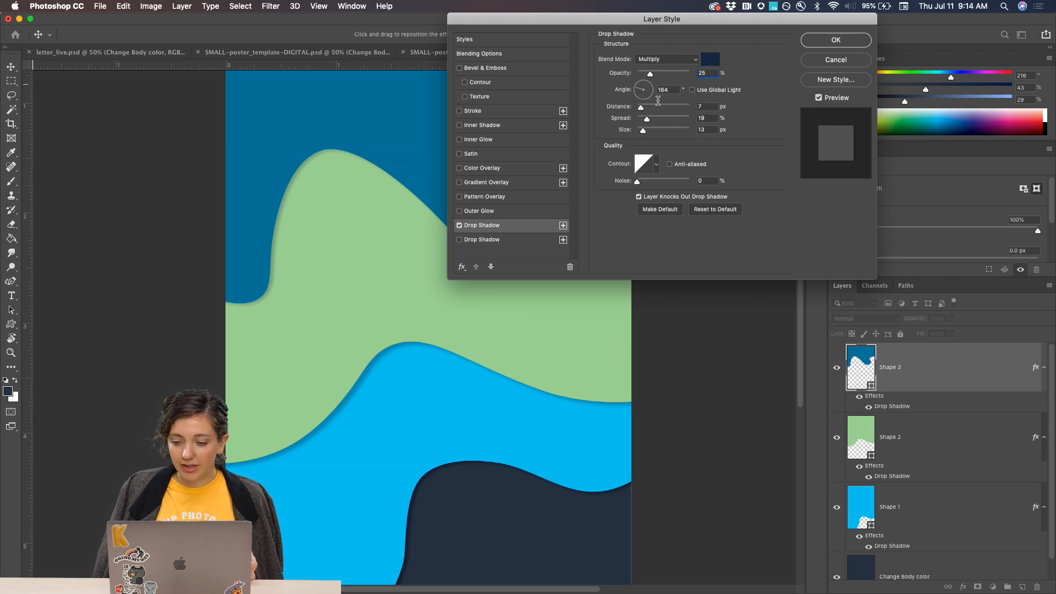
{"action": "left_click_drag", "start_coordinate": [642, 109], "coordinate": [656, 124]}
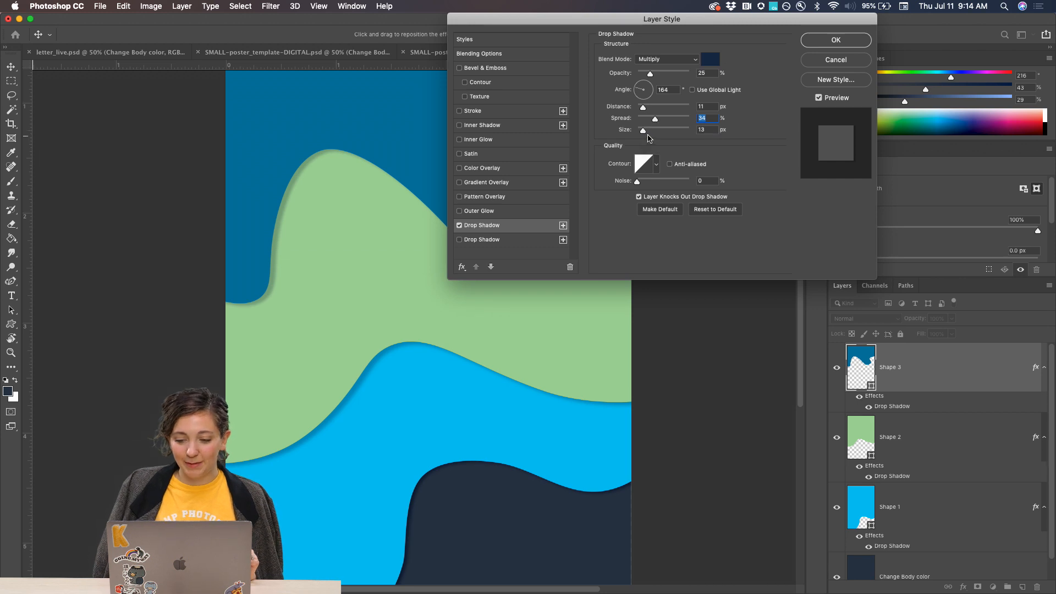
{"action": "left_click_drag", "start_coordinate": [642, 131], "coordinate": [643, 132]}
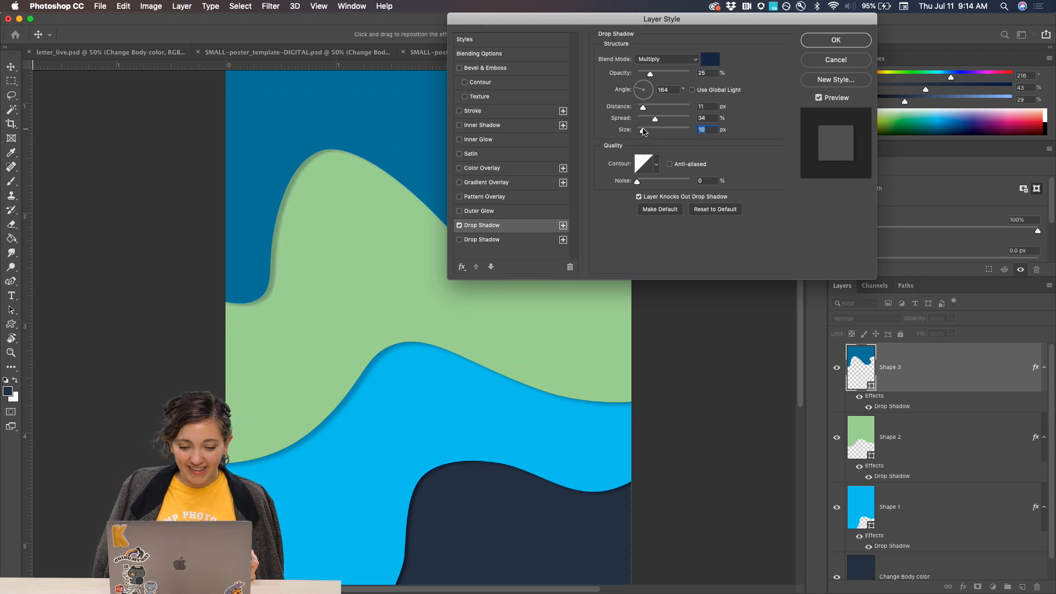
Recolour Shape 3's drop shadow with the shape's own blue, 0076a3, set 17% opacity, 8 px distance, 21% spread and 29 px size, and apply it.
{"action": "left_click", "coordinate": [709, 59]}
{"action": "left_click", "coordinate": [343, 110]}
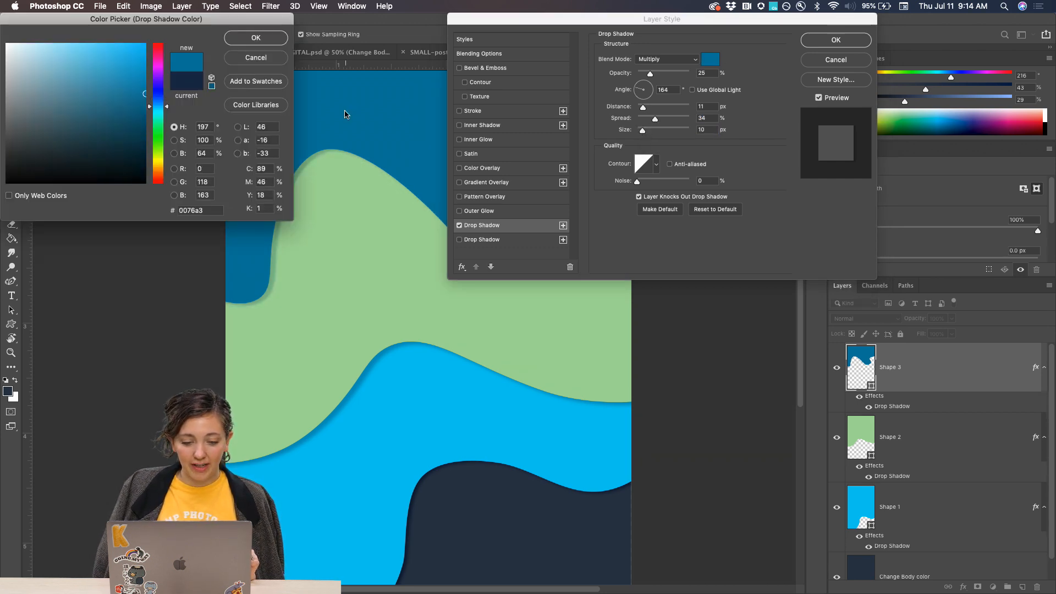
{"action": "left_click", "coordinate": [259, 40]}
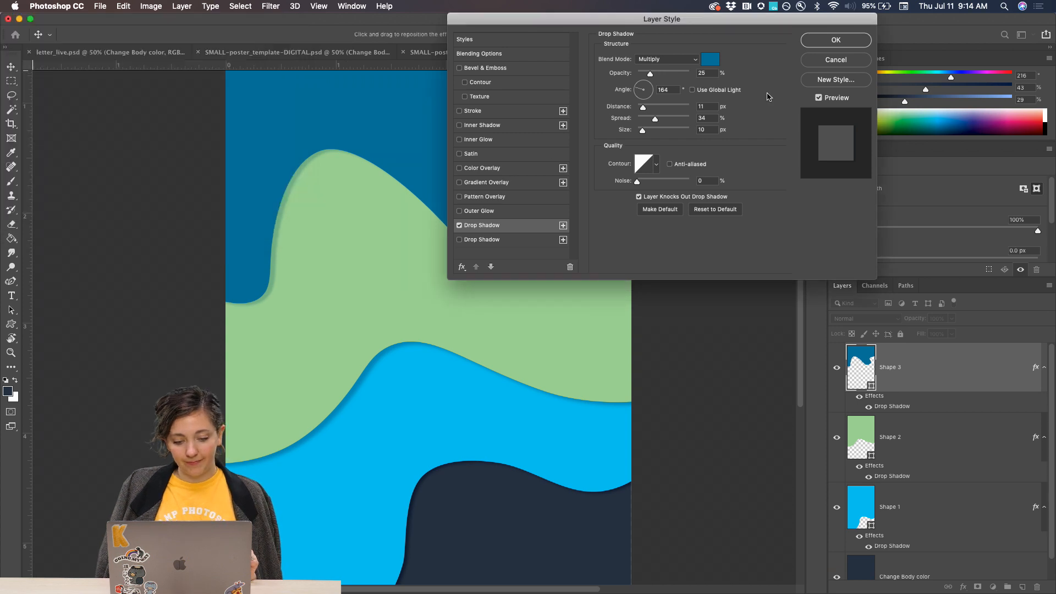
{"action": "left_click_drag", "start_coordinate": [651, 75], "coordinate": [646, 75]}
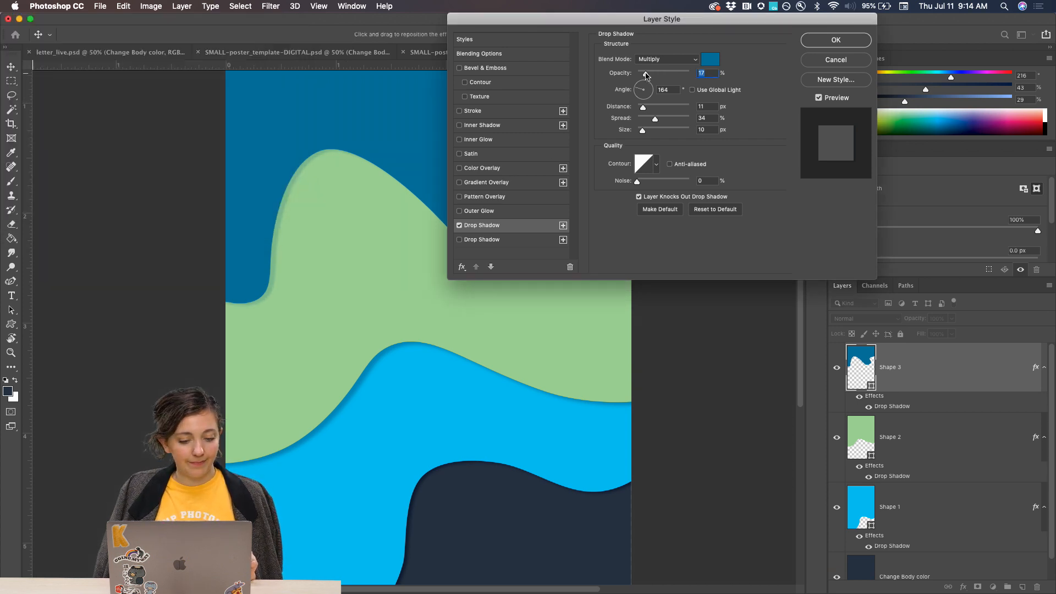
{"action": "mouse_move", "coordinate": [655, 119]}
{"action": "left_mouse_down"}
{"action": "mouse_move", "coordinate": [641, 107]}
{"action": "mouse_move", "coordinate": [647, 132]}
{"action": "left_mouse_up"}
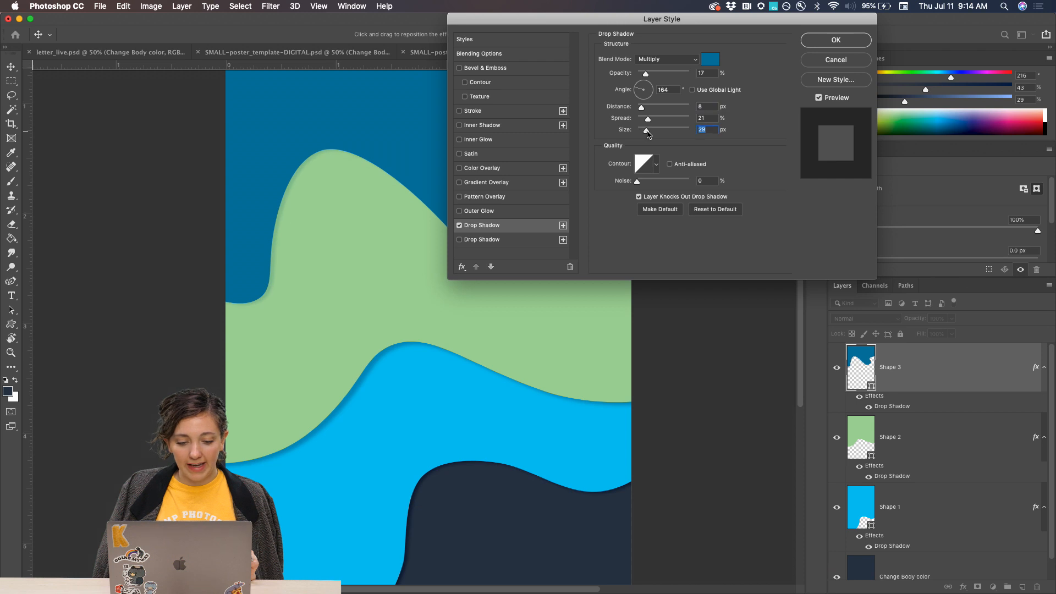
{"action": "left_click", "coordinate": [837, 43]}
Save the body smart object and show the updated artwork in the SMALL-poster_template-DIGITAL.psd poster.
{"action": "key", "text": "super+minus"}
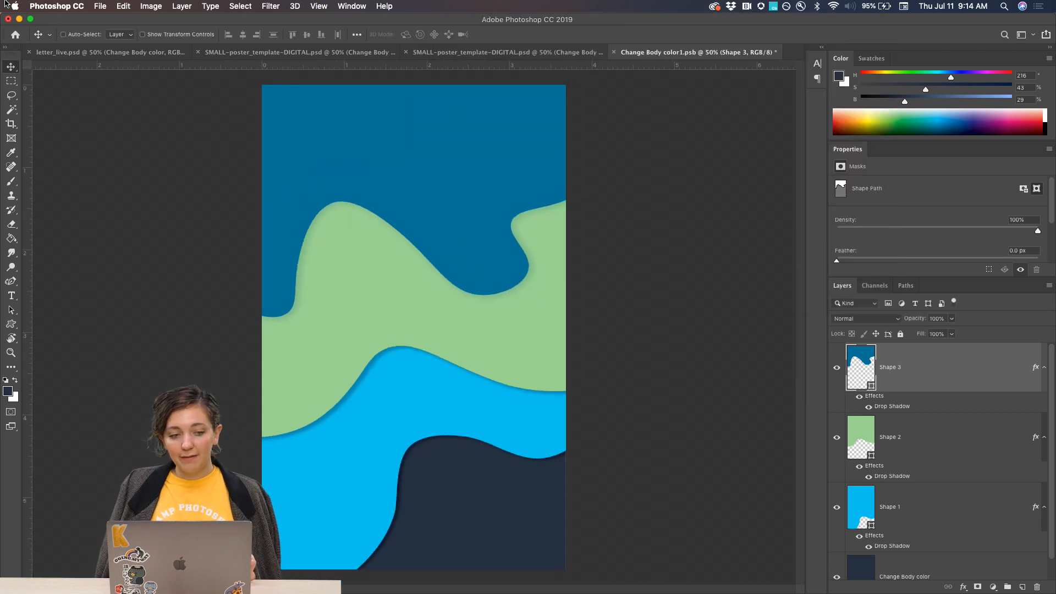
{"action": "left_click", "coordinate": [98, 6]}
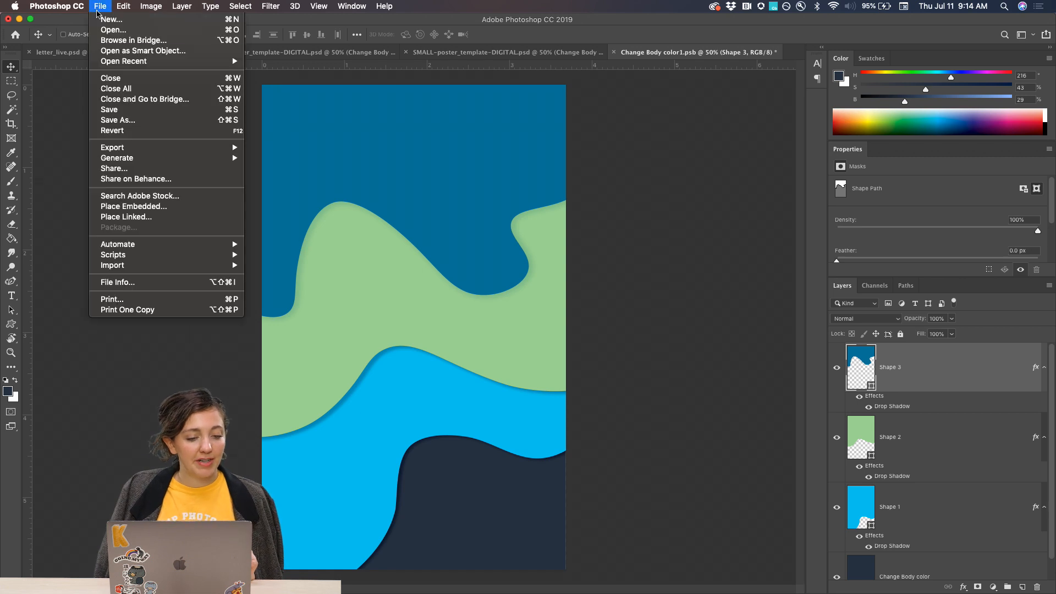
{"action": "left_click", "coordinate": [110, 108]}
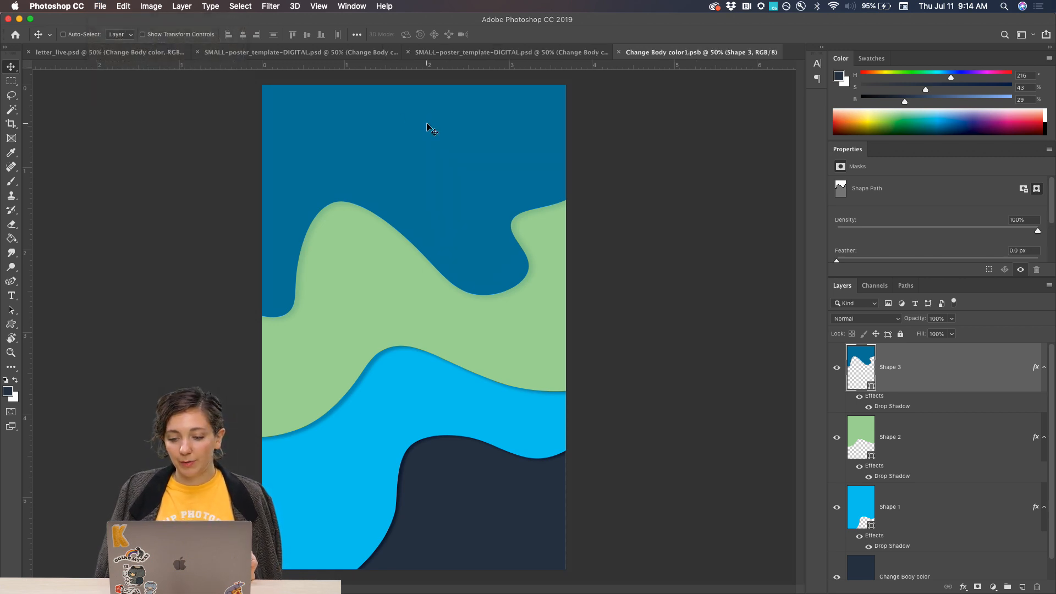
{"action": "left_click", "coordinate": [505, 53]}
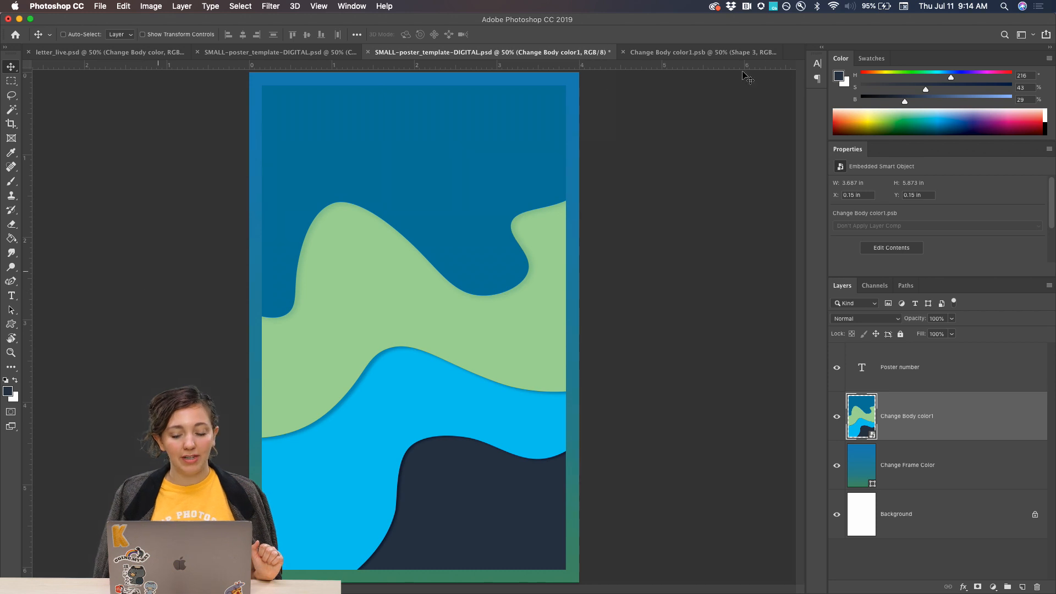
Try repositioning Shape 3's drop shadow in the body smart object to a 52° angle and 89 px distance, and discard the changes.
{"action": "left_click", "coordinate": [693, 52]}
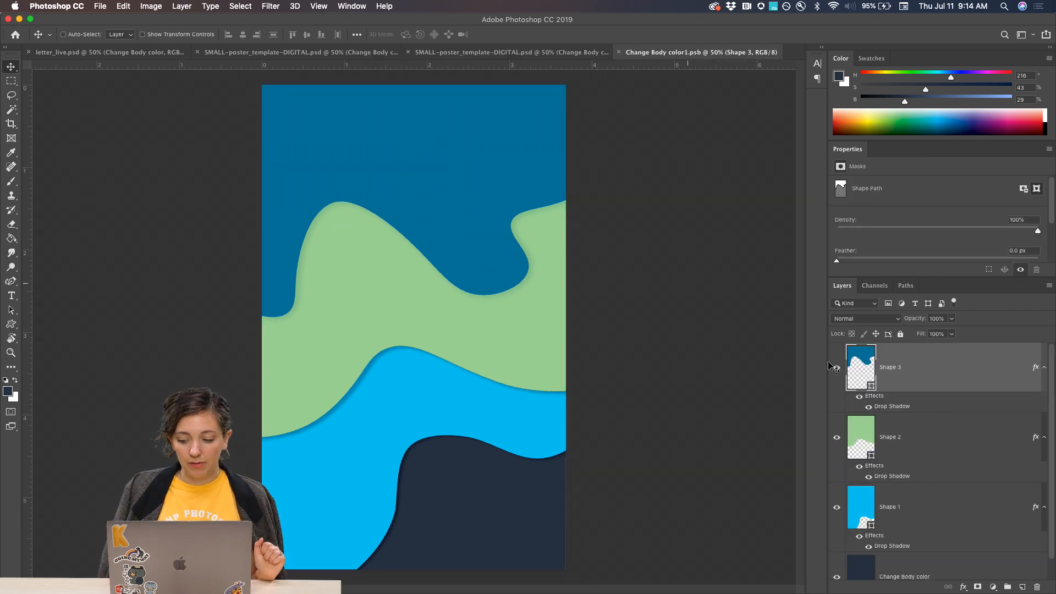
{"action": "double_click", "coordinate": [889, 405]}
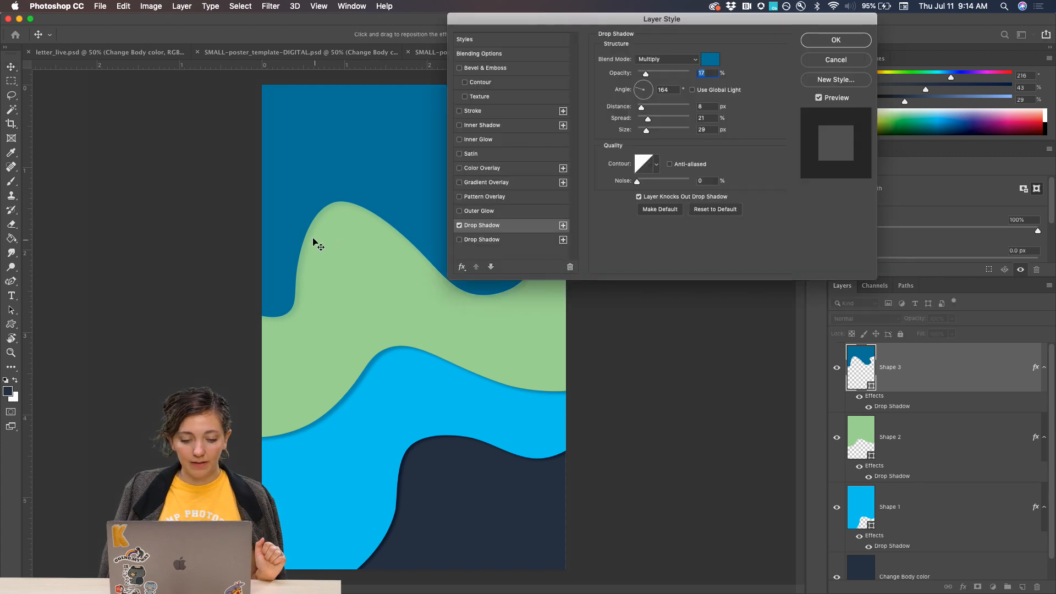
{"action": "left_click_drag", "start_coordinate": [313, 239], "coordinate": [344, 220]}
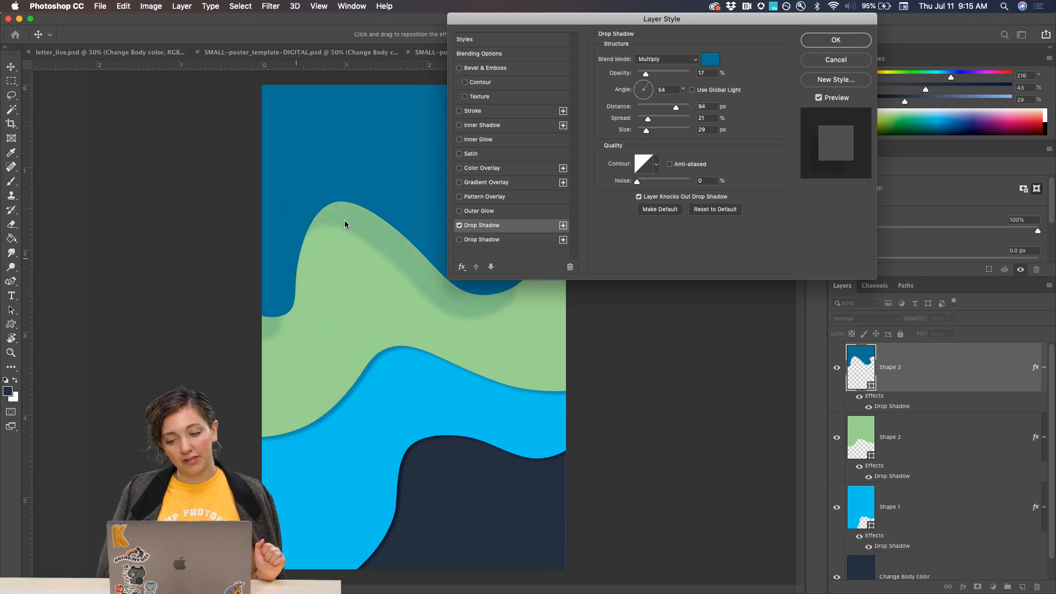
{"action": "left_click", "coordinate": [834, 60]}
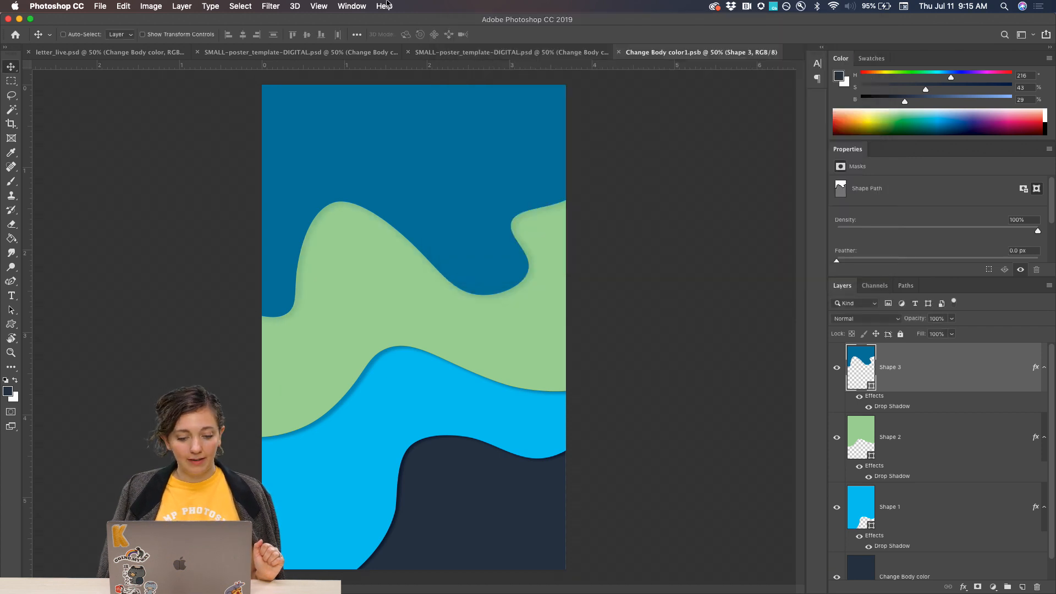
Add a drop shadow to the poster's Change Body color1 layer, coloured with the dark navy 2a374a from the artwork, at 34% opacity.
{"action": "left_click", "coordinate": [467, 53]}
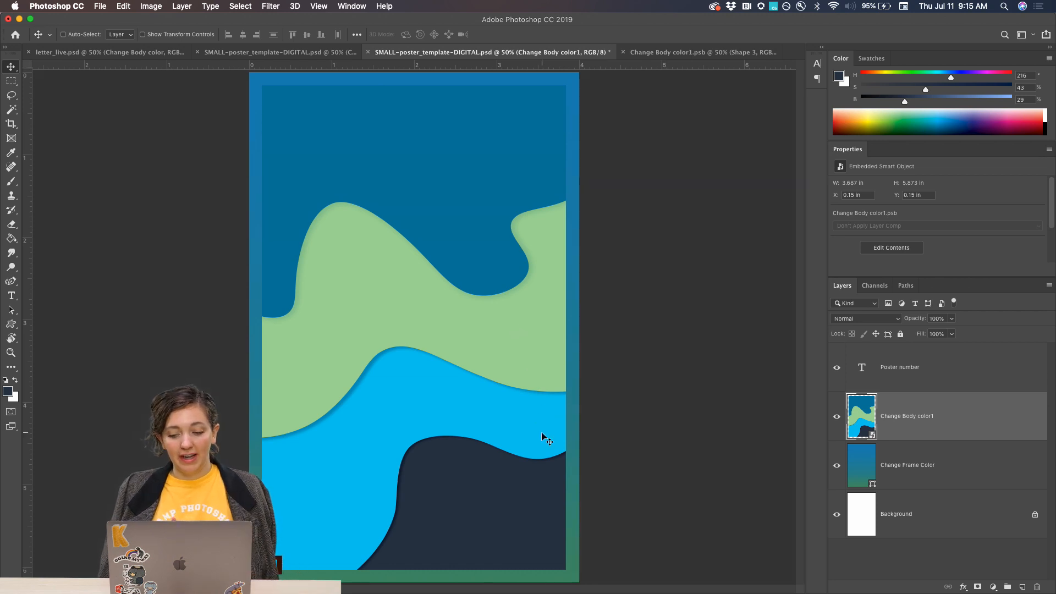
{"action": "left_click", "coordinate": [962, 587]}
{"action": "left_click", "coordinate": [984, 565]}
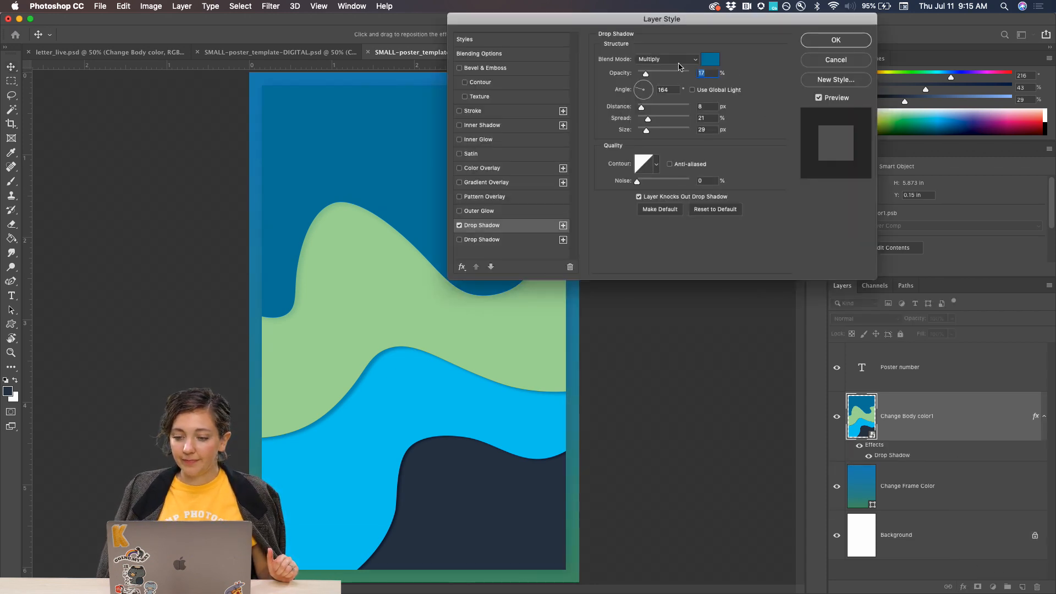
{"action": "left_click", "coordinate": [709, 59]}
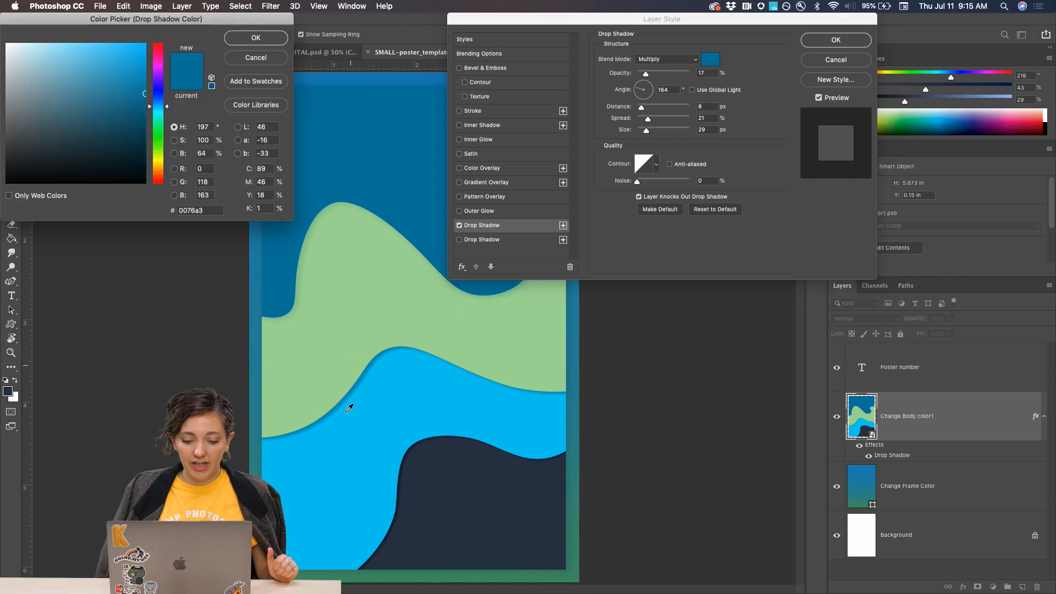
{"action": "left_click", "coordinate": [450, 486]}
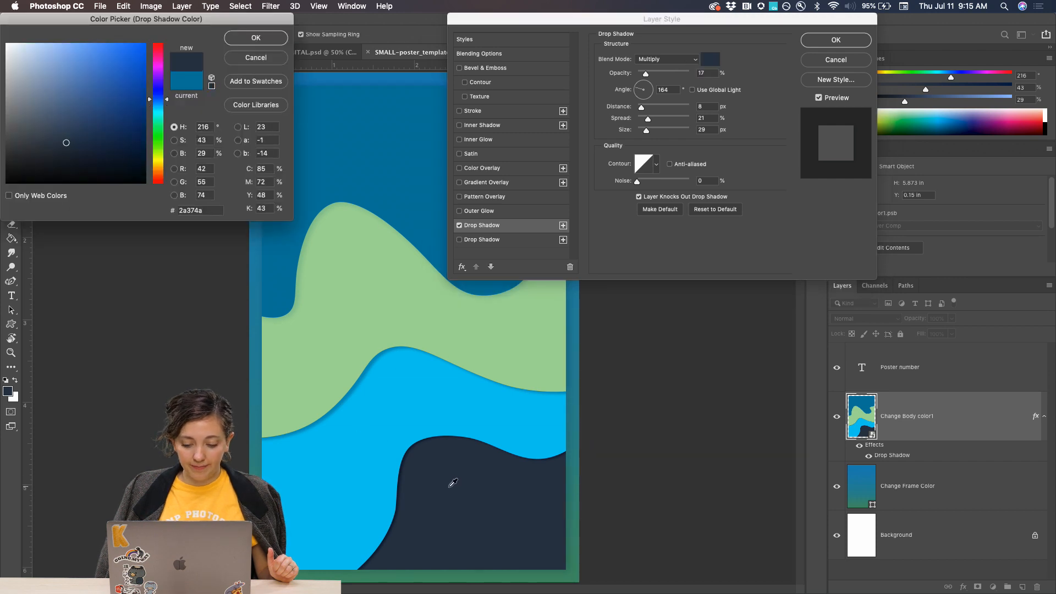
{"action": "left_click", "coordinate": [264, 41]}
{"action": "left_click_drag", "start_coordinate": [650, 76], "coordinate": [661, 75]}
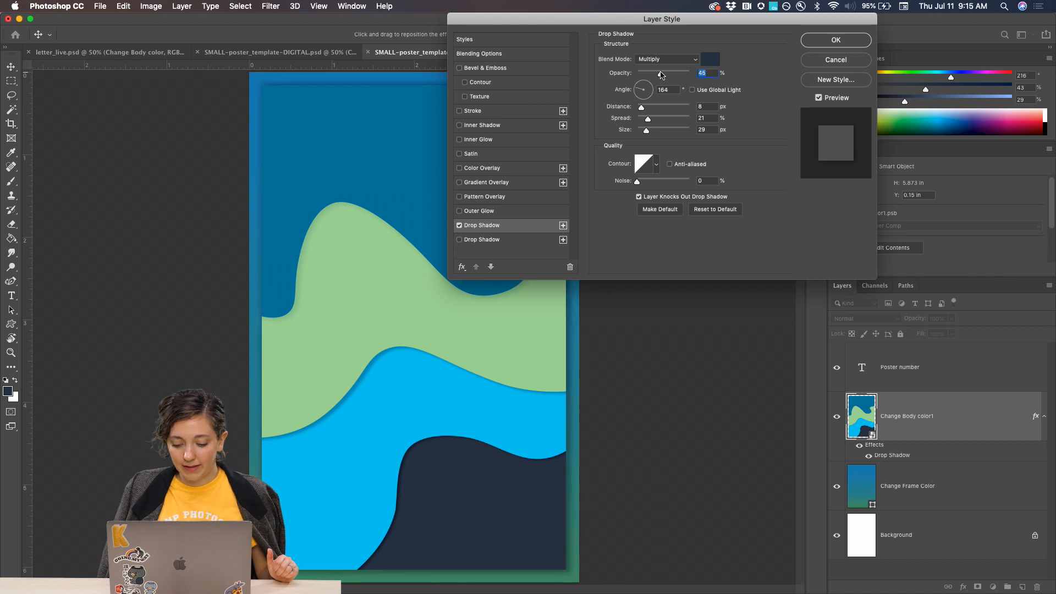
{"action": "left_click", "coordinate": [835, 40]}
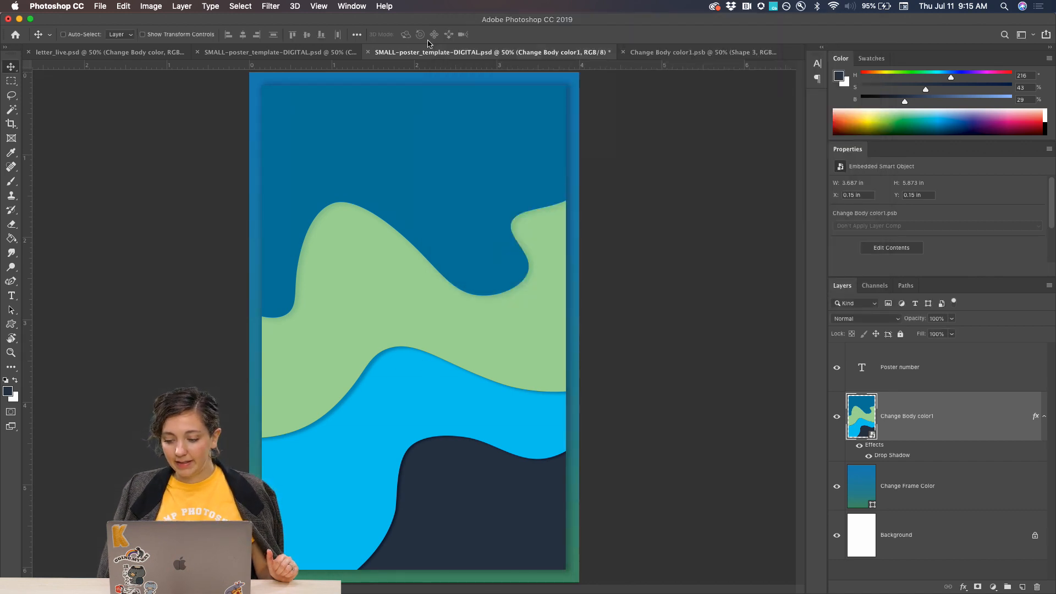
Open the body smart object of the finished SHORE LINE poster and look through its shape, texture and letter layers.
{"action": "left_click", "coordinate": [245, 52]}
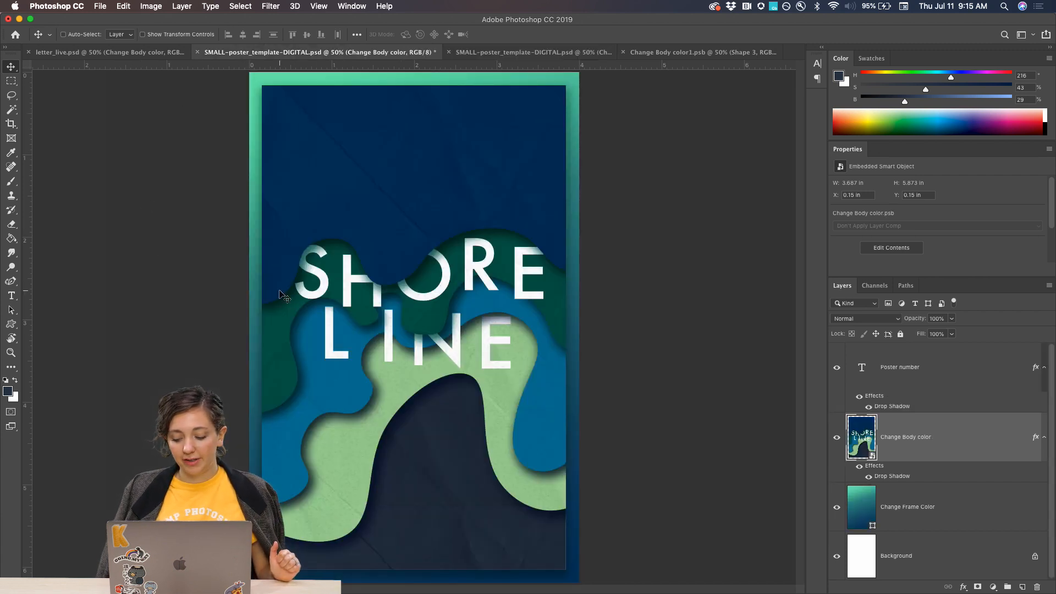
{"action": "key", "text": "super+equal"}
{"action": "key", "text": "super+equal"}
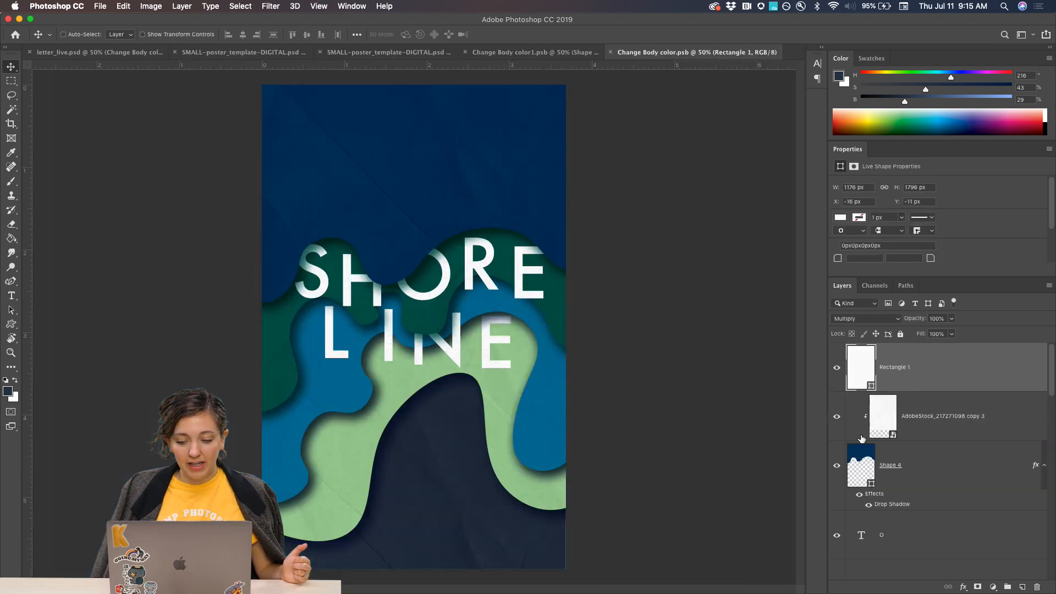
{"action": "double_click", "coordinate": [861, 435]}
{"action": "scroll", "coordinate": [917, 455], "scroll_direction": "down", "scroll_amount": 5}
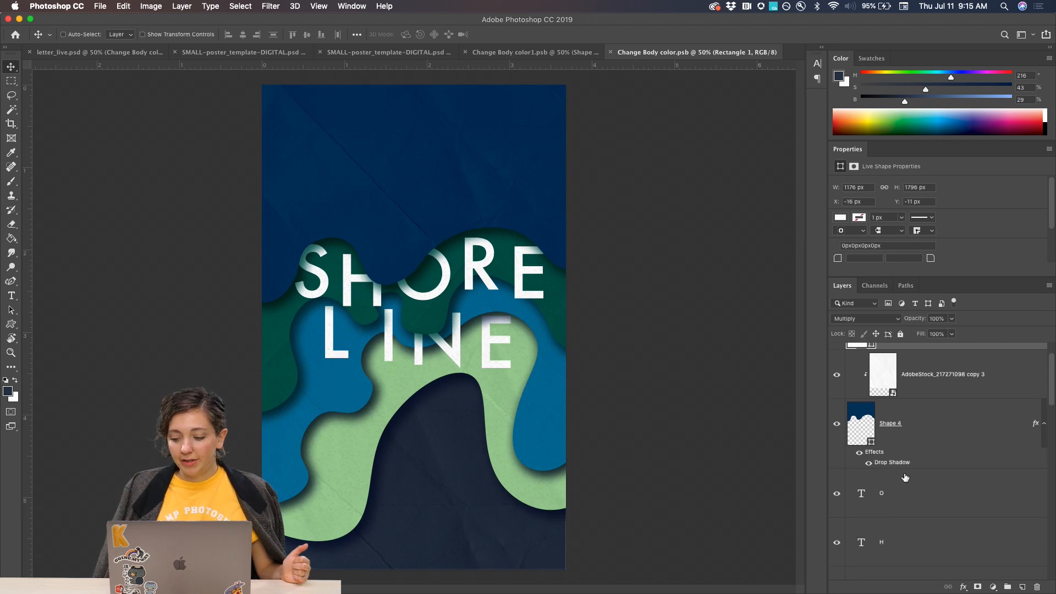
{"action": "scroll", "coordinate": [905, 477], "scroll_direction": "down", "scroll_amount": 3}
{"action": "scroll", "coordinate": [904, 478], "scroll_direction": "down", "scroll_amount": 1}
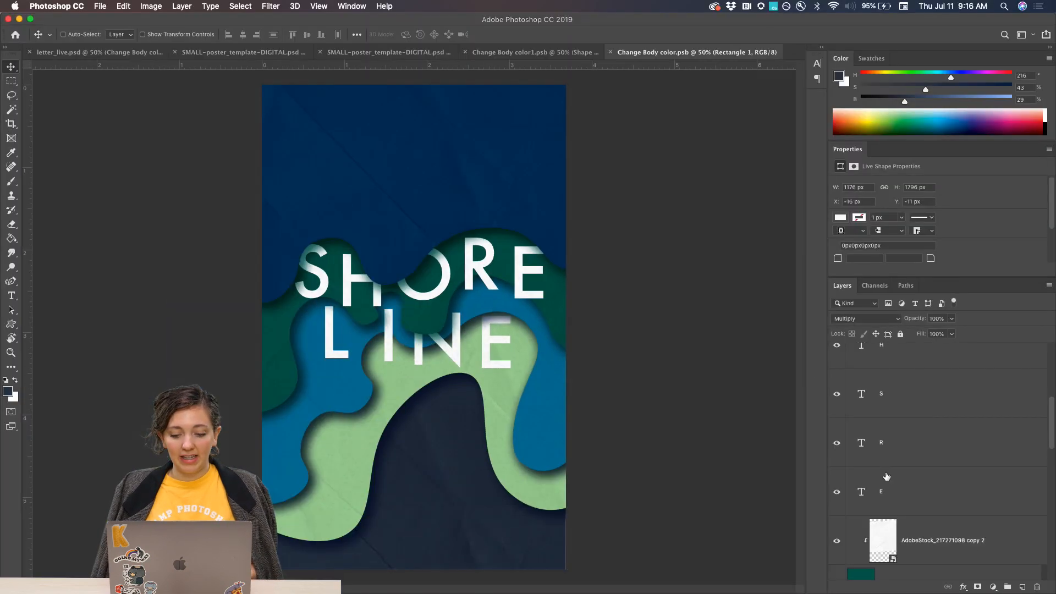
{"action": "key", "text": "b"}
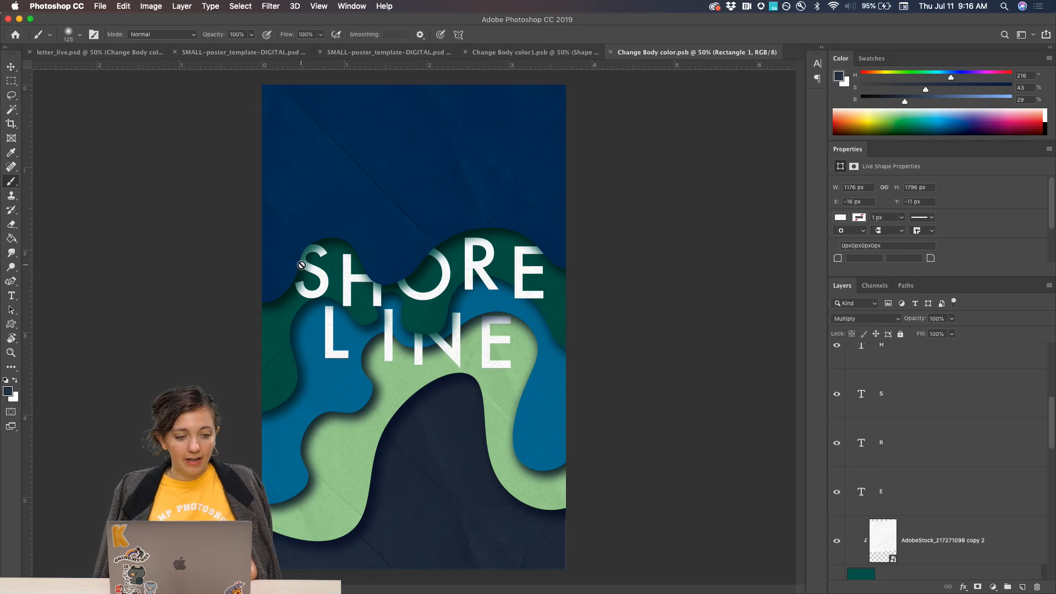
{"action": "key", "text": "v"}
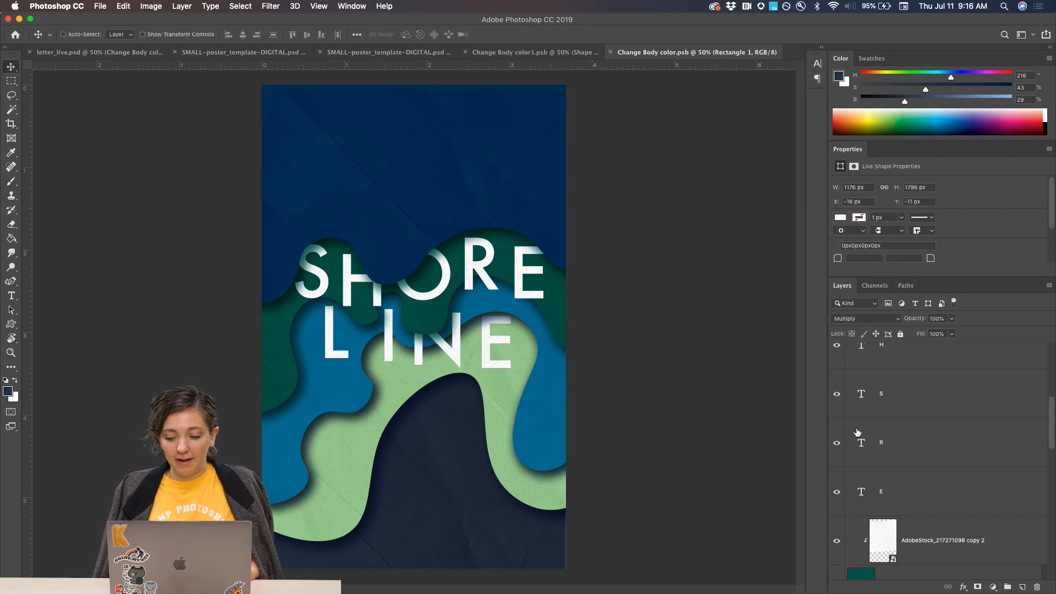
Move the letter R slightly up and to the right, to X 2.42 in and Y 1.59 in, and select the S layer.
{"action": "left_click", "coordinate": [878, 440]}
{"action": "left_click_drag", "start_coordinate": [484, 278], "coordinate": [484, 267]}
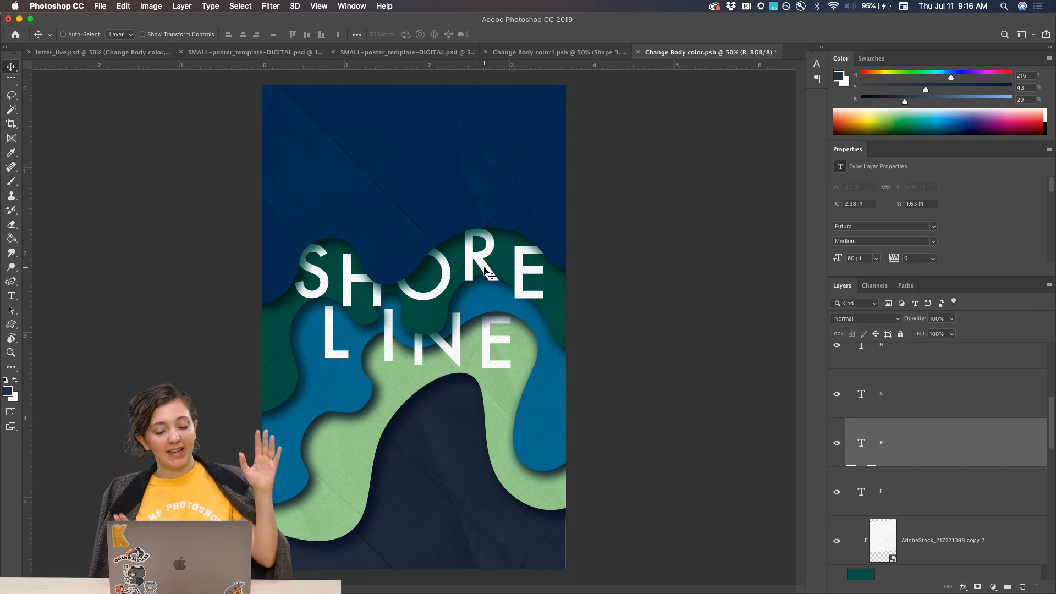
{"action": "left_click_drag", "start_coordinate": [486, 272], "coordinate": [491, 268]}
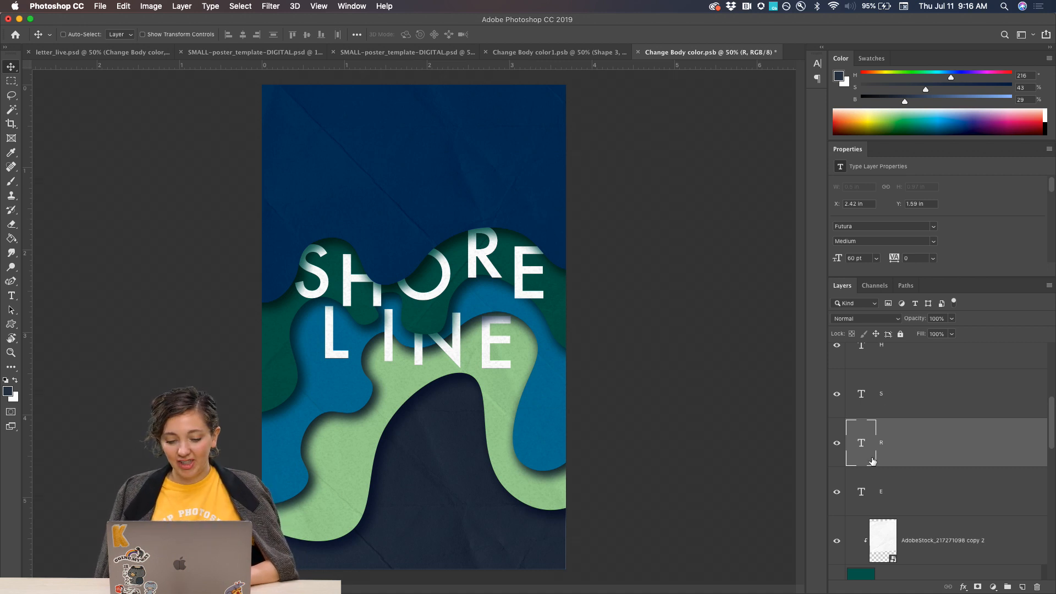
{"action": "left_click", "coordinate": [904, 408]}
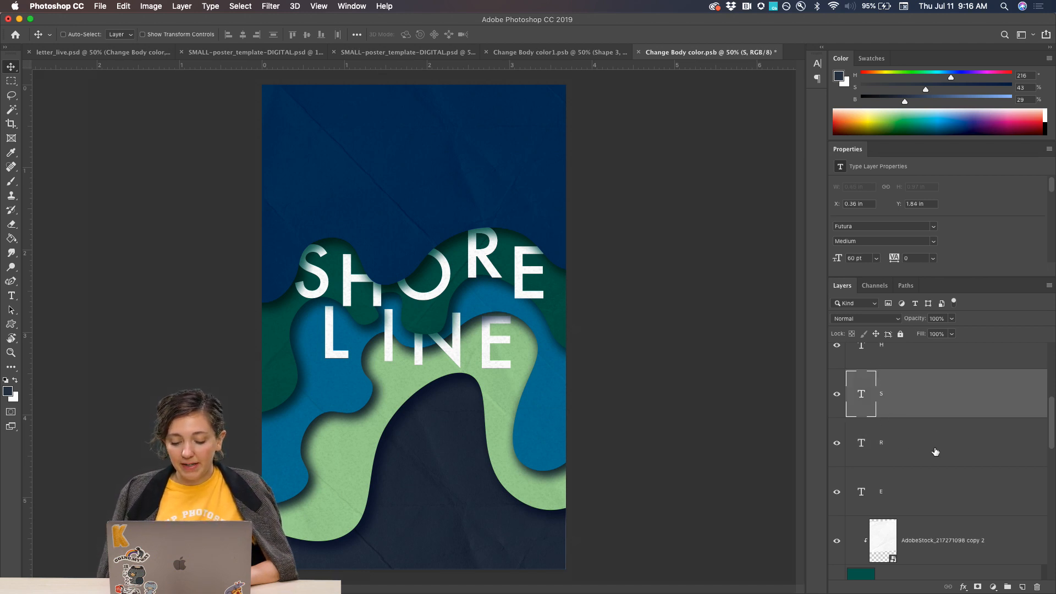
Examine the paper texture over the dark blue shape and highlight the stock number in the name of its clipped AdobeStock texture layer.
{"action": "scroll", "coordinate": [918, 446], "scroll_direction": "up", "scroll_amount": 5}
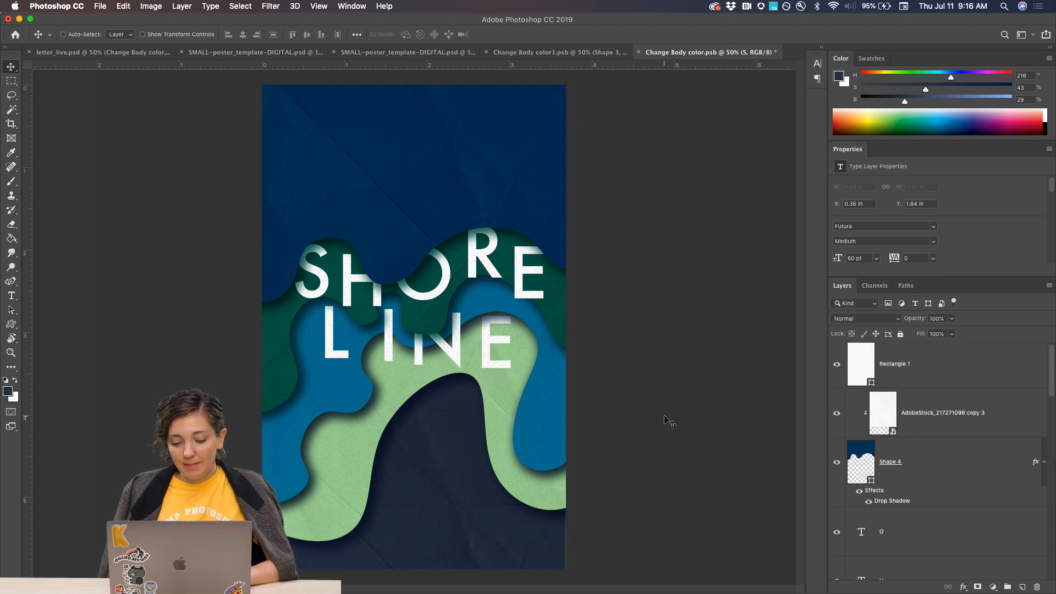
{"action": "key", "text": "super+equal"}
{"action": "key", "text": "super+equal"}
{"action": "scroll", "coordinate": [416, 281], "scroll_direction": "up", "scroll_amount": 5}
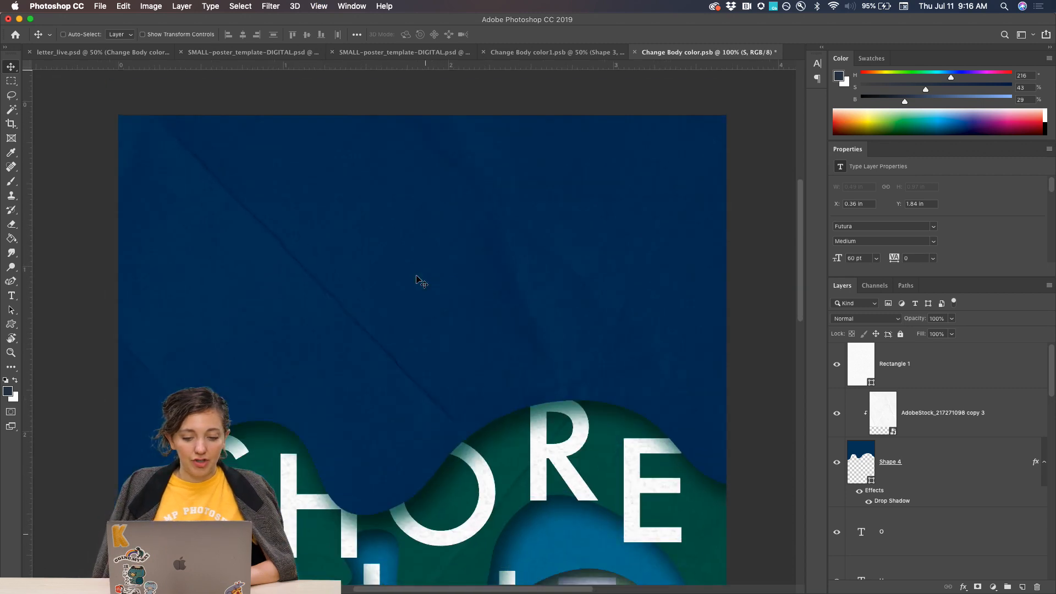
{"action": "key", "text": "super+minus"}
{"action": "key", "text": "super+minus"}
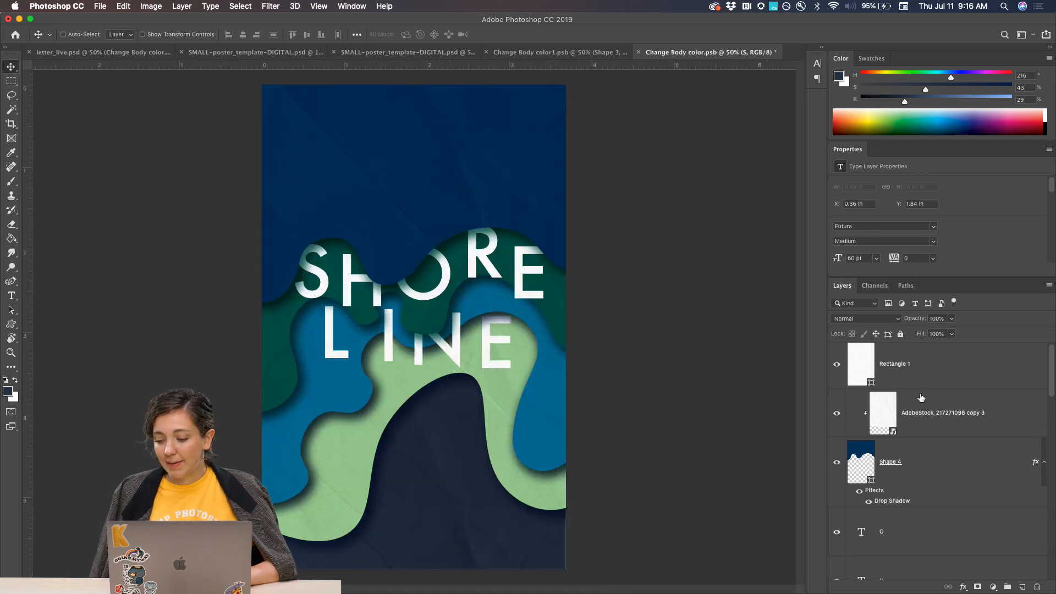
{"action": "left_click", "coordinate": [936, 418]}
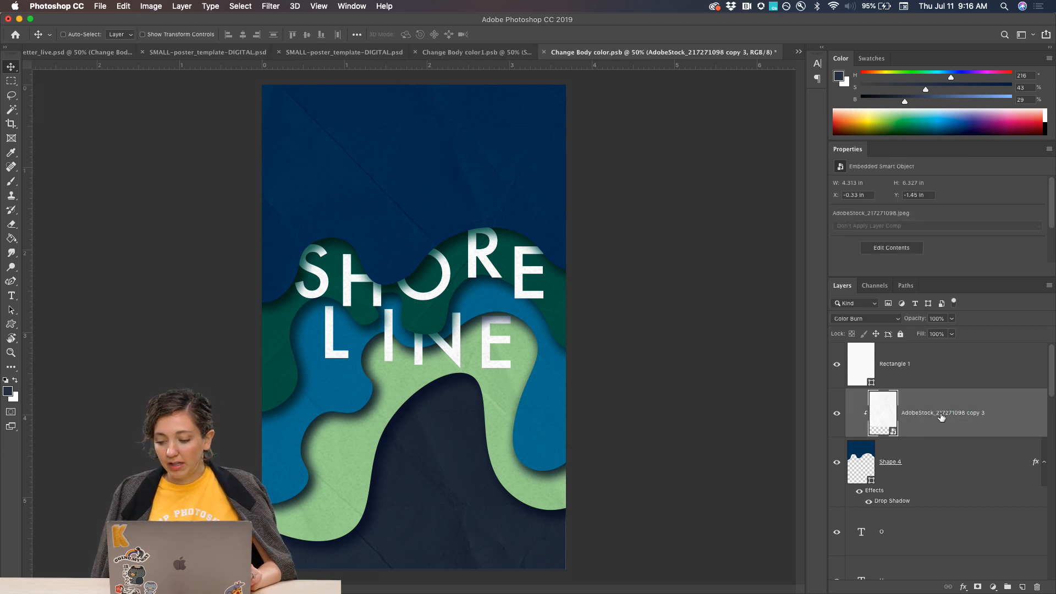
{"action": "double_click", "coordinate": [940, 414]}
{"action": "left_click", "coordinate": [933, 416]}
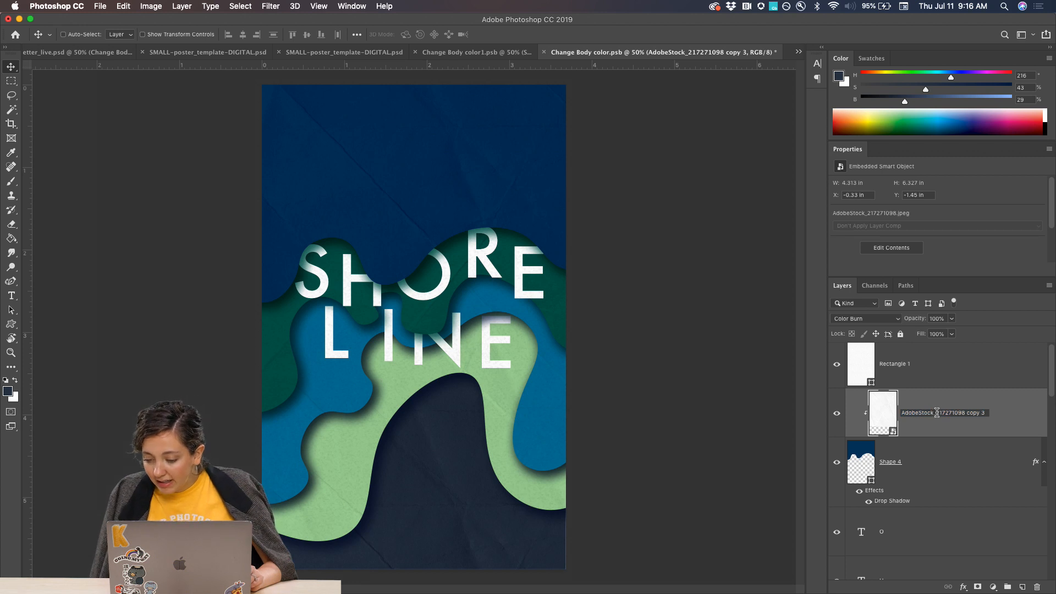
{"action": "left_click_drag", "start_coordinate": [936, 412], "coordinate": [962, 414]}
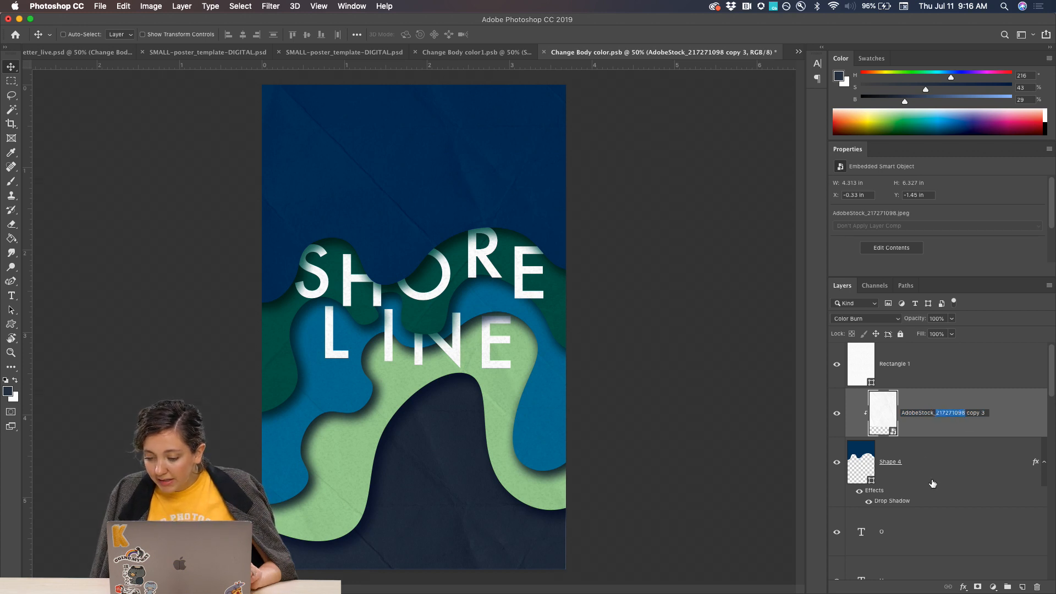
Switch to Chrome, open the Adobe Live page at be.net/live in a new tab, and return to Photoshop.
{"action": "left_click", "coordinate": [353, 580]}
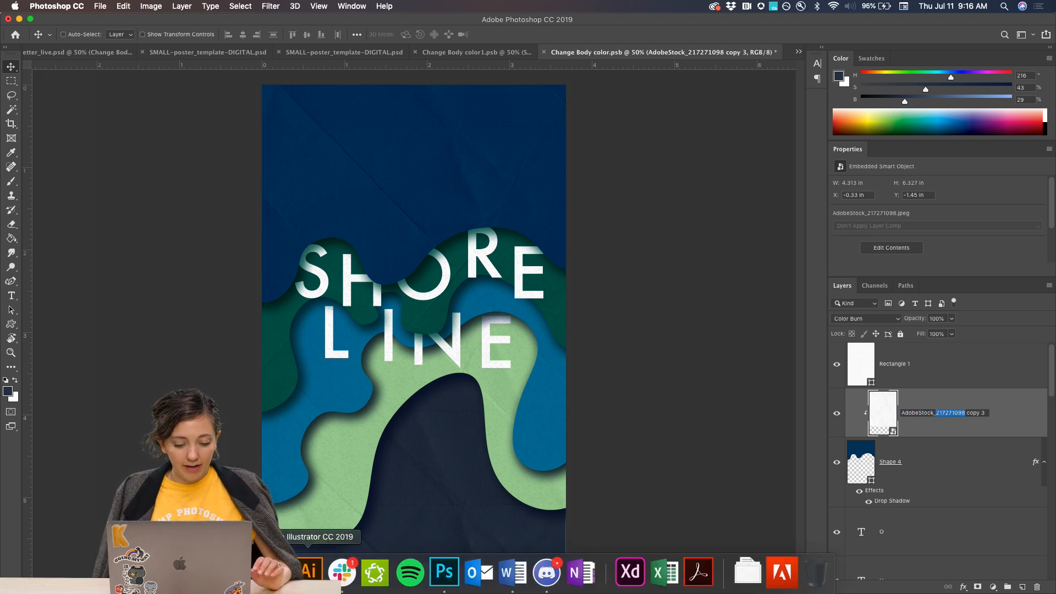
{"action": "key", "text": "super+t"}
{"action": "type", "text": "be.net/live"}
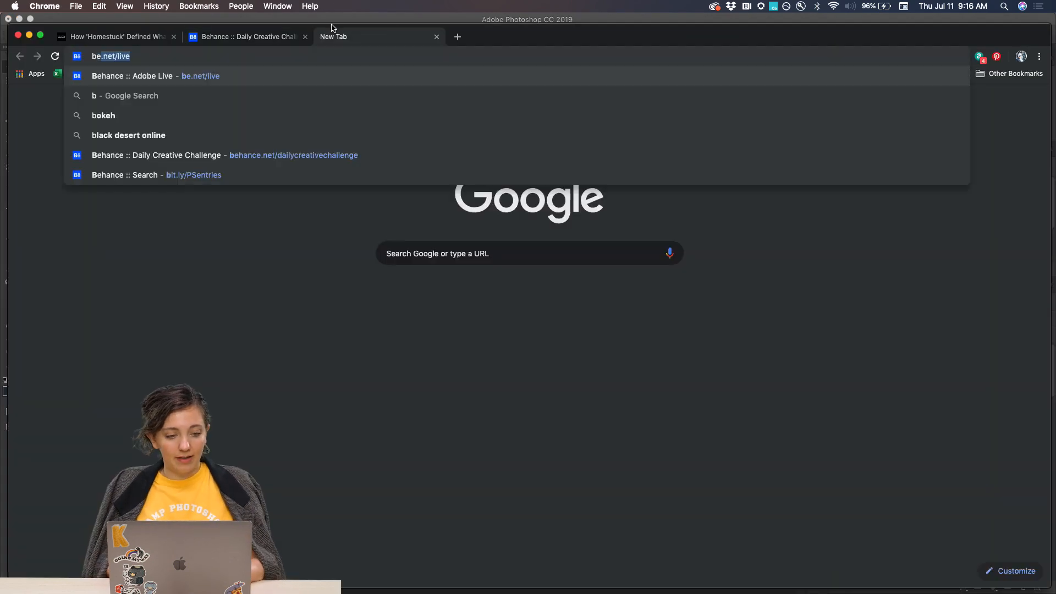
{"action": "key", "text": "Return"}
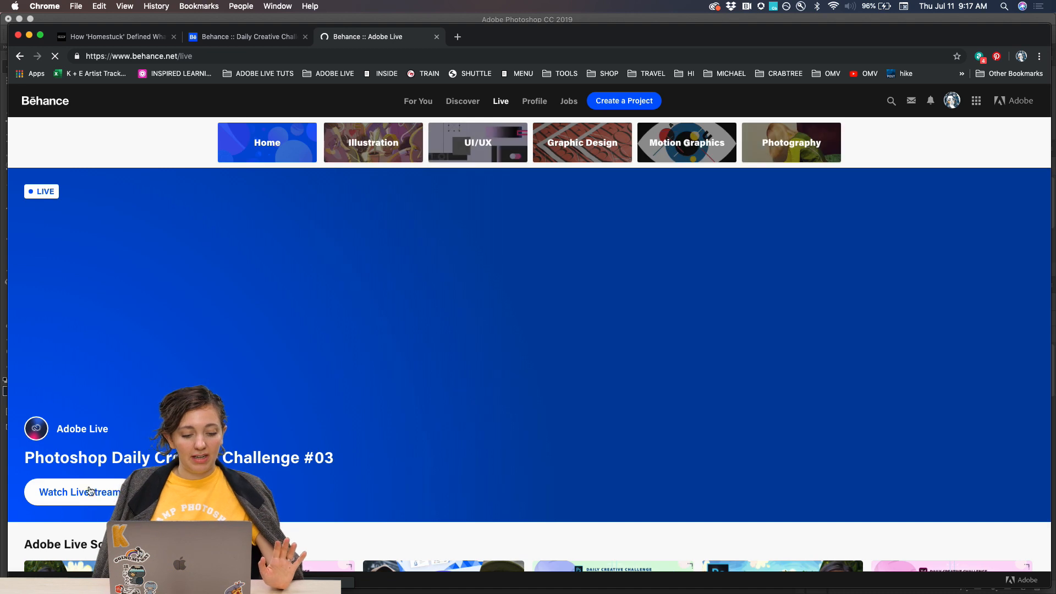
{"action": "left_click", "coordinate": [91, 490]}
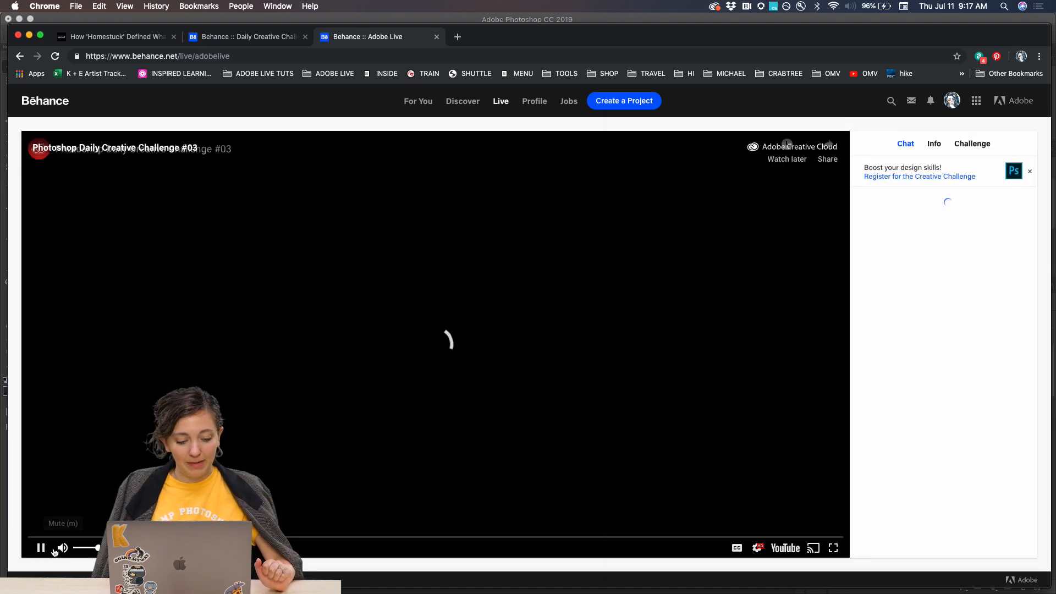
{"action": "left_click", "coordinate": [893, 536]}
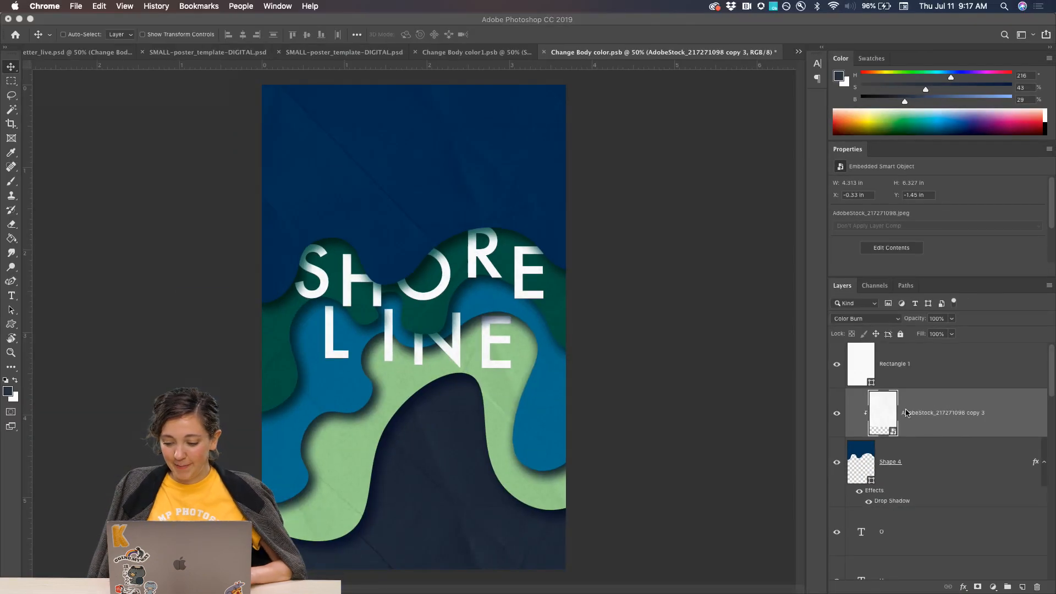
Delete the clipped AdobeStock texture copy above Shape 4 and check the Shape 4 layer's visibility.
{"action": "key", "text": "Delete"}
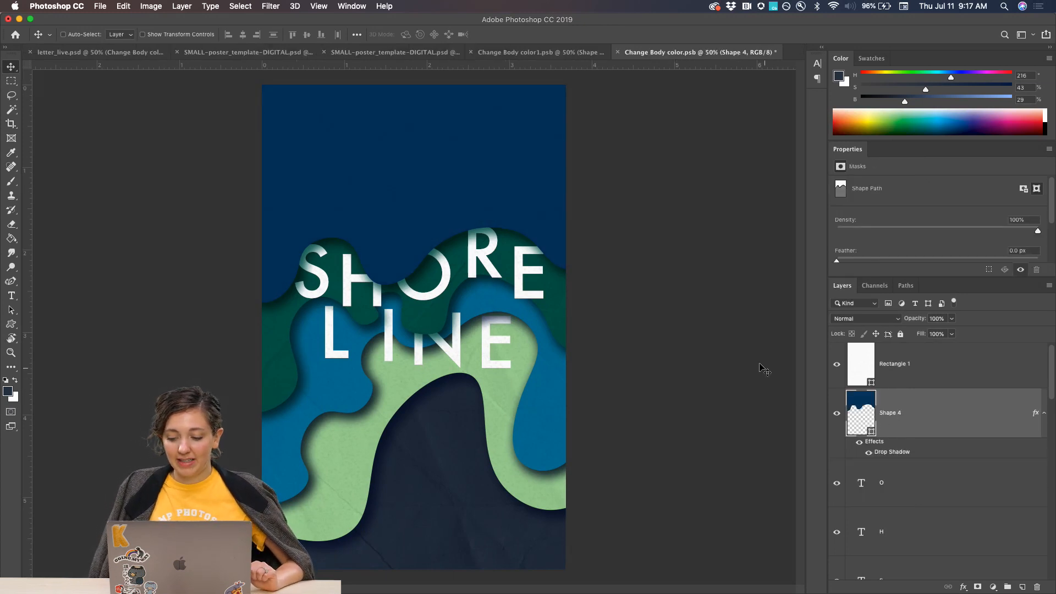
{"action": "left_click", "coordinate": [837, 417]}
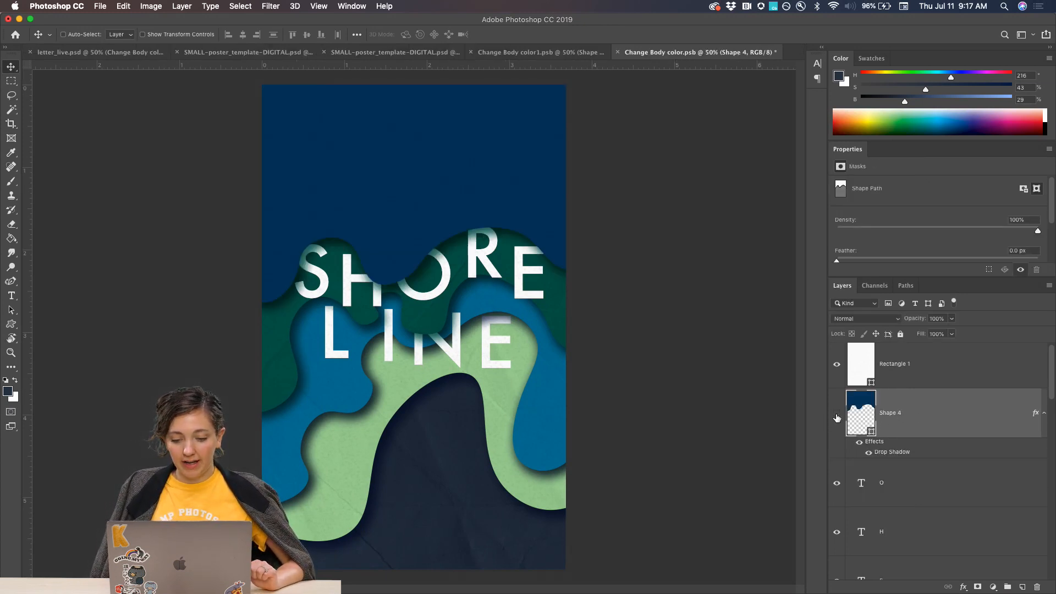
{"action": "left_click", "coordinate": [836, 418]}
{"action": "left_click", "coordinate": [836, 418]}
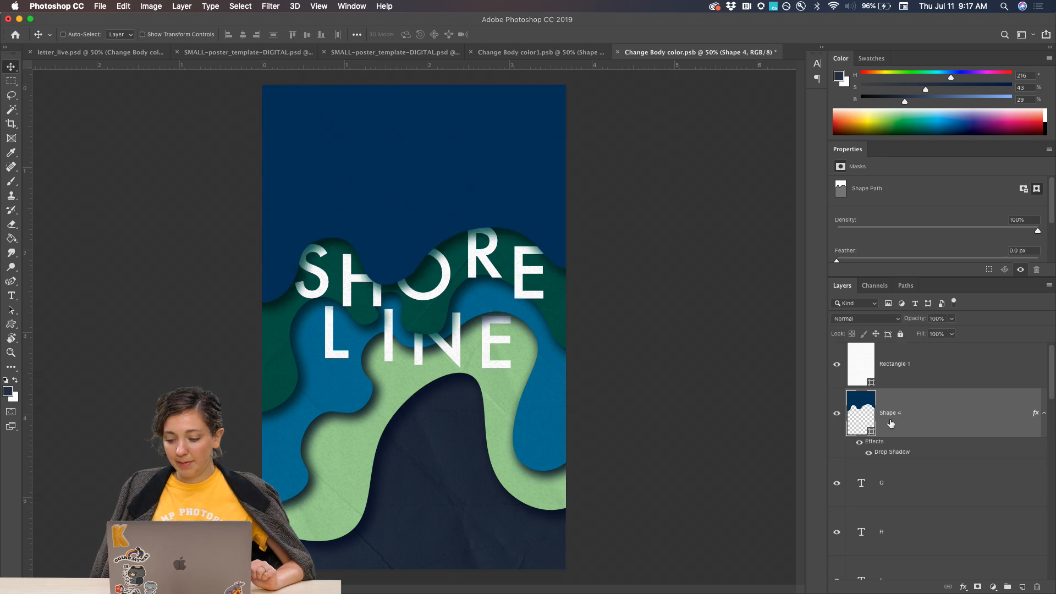
Place the paper texture AdobeStock_217271098.jpeg as an embedded file directly above the Shape 4 layer.
{"action": "left_click", "coordinate": [101, 6]}
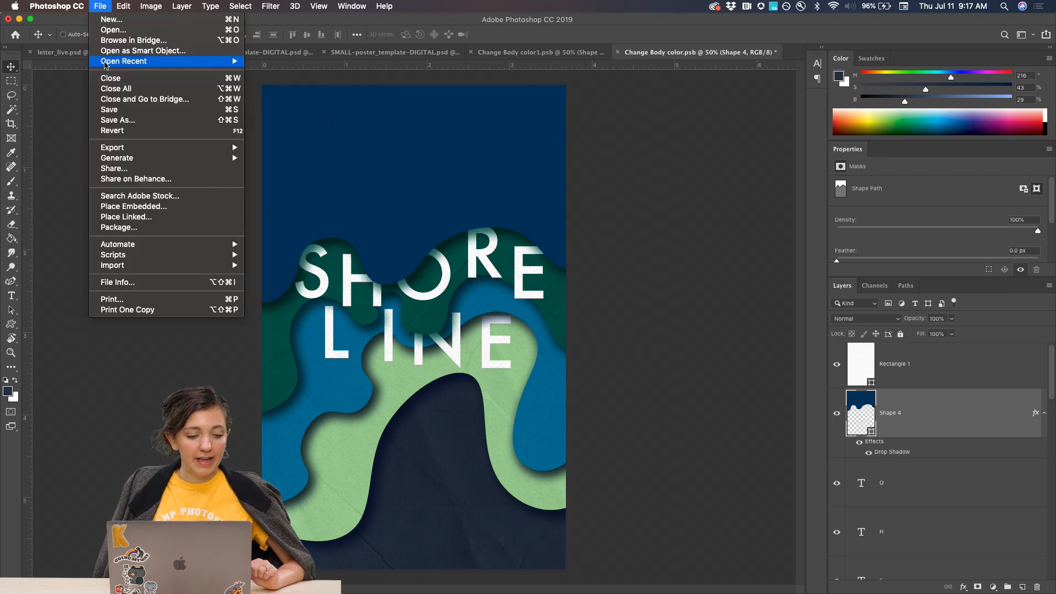
{"action": "left_click", "coordinate": [127, 207]}
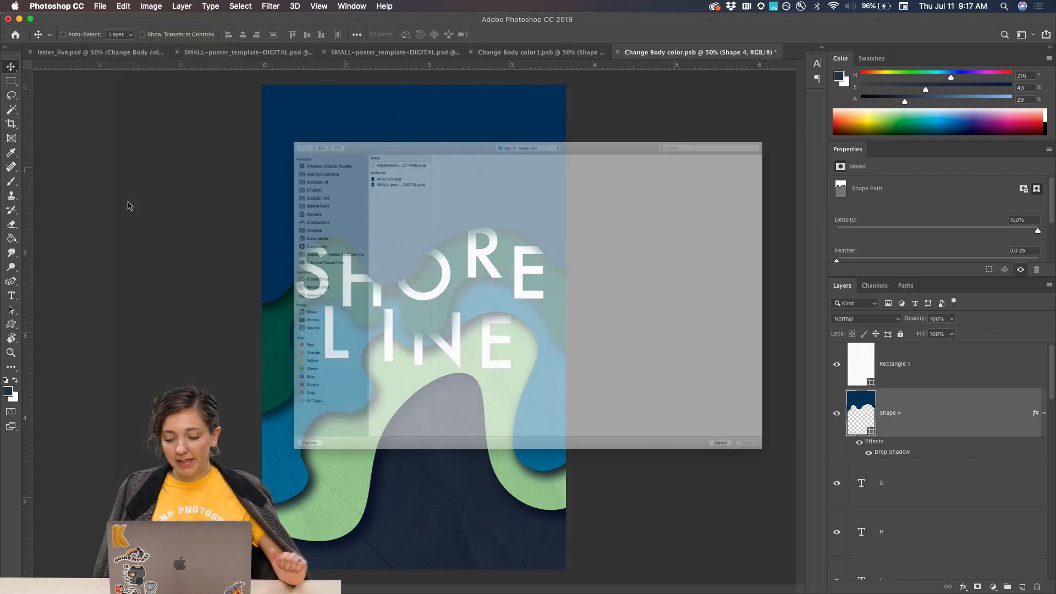
{"action": "left_click", "coordinate": [296, 64]}
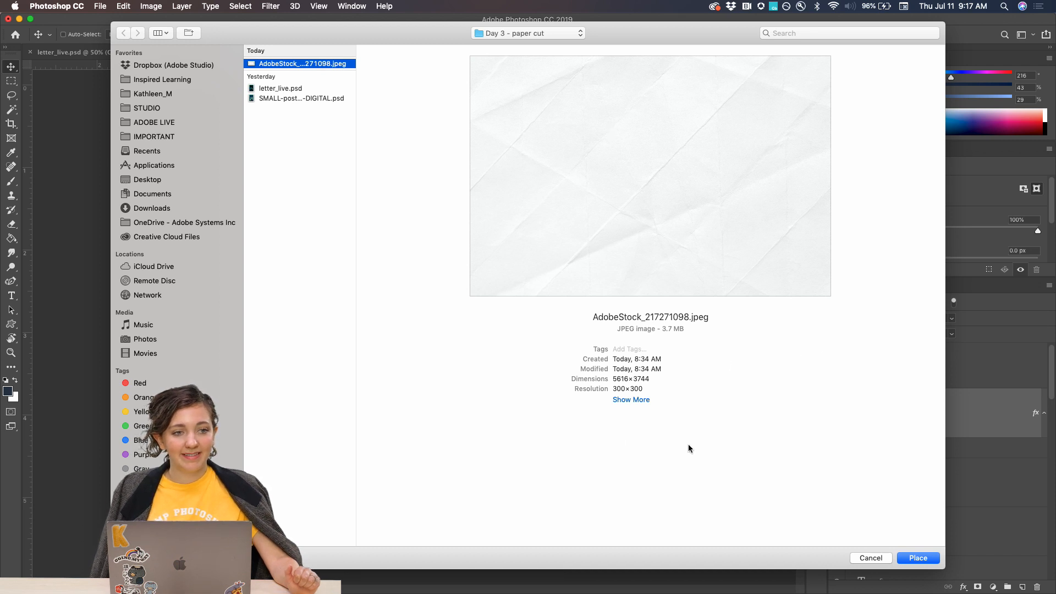
{"action": "left_click", "coordinate": [927, 560]}
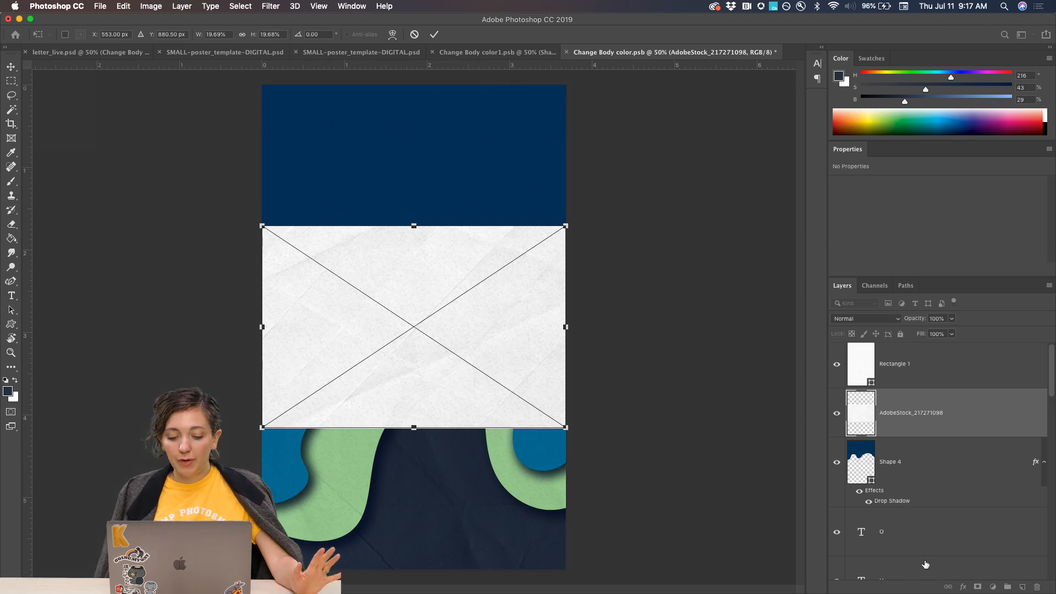
Enlarge the placed texture to 4.89 × 3.26 in over the dark blue area and clip it to the Shape 4 layer.
{"action": "left_click_drag", "start_coordinate": [465, 330], "coordinate": [458, 182]}
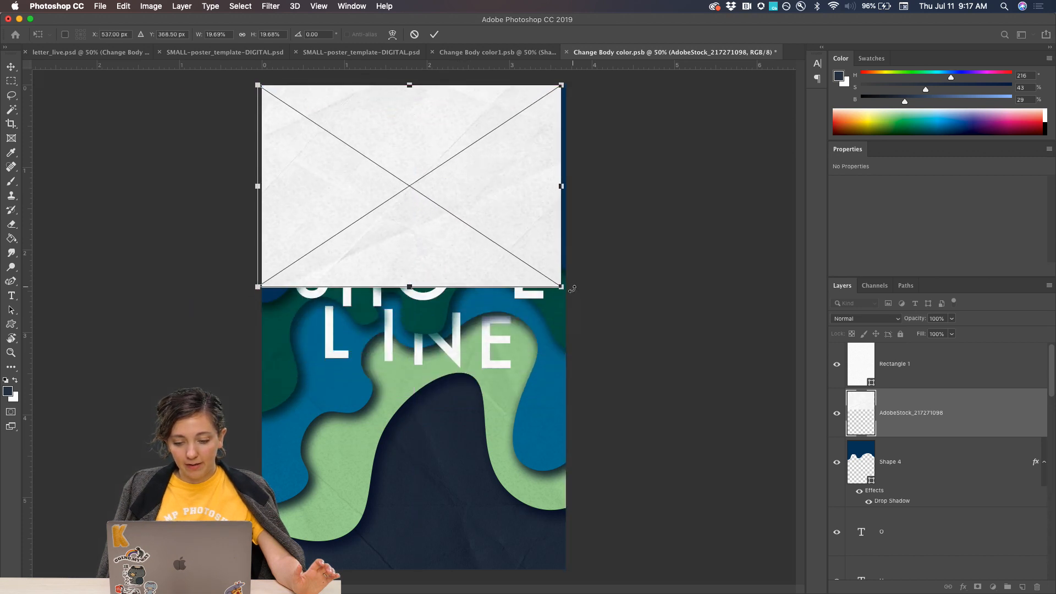
{"action": "left_click_drag", "start_coordinate": [562, 287], "coordinate": [515, 266]}
{"action": "key", "text": "Return"}
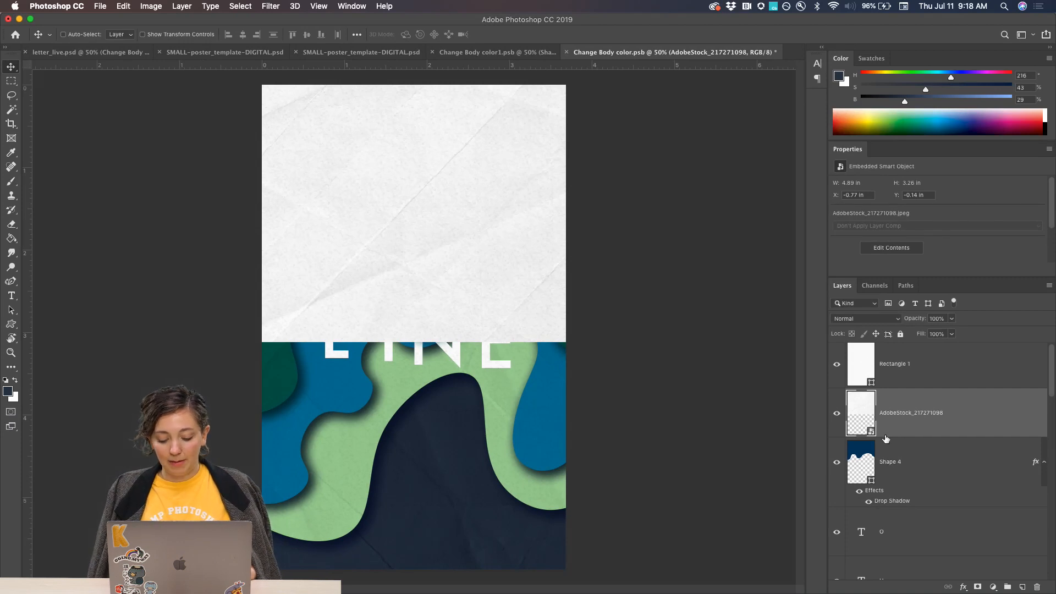
{"action": "left_click", "coordinate": [884, 432], "text": "alt"}
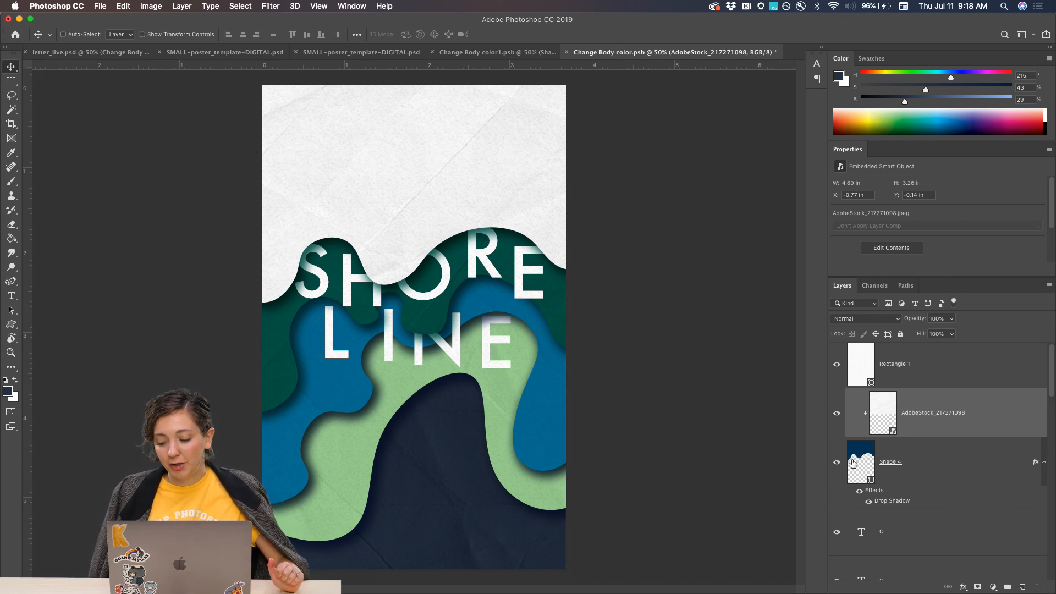
Try the Multiply blend mode on the clipped texture layer and inspect the dark blue area up close.
{"action": "left_click", "coordinate": [878, 318]}
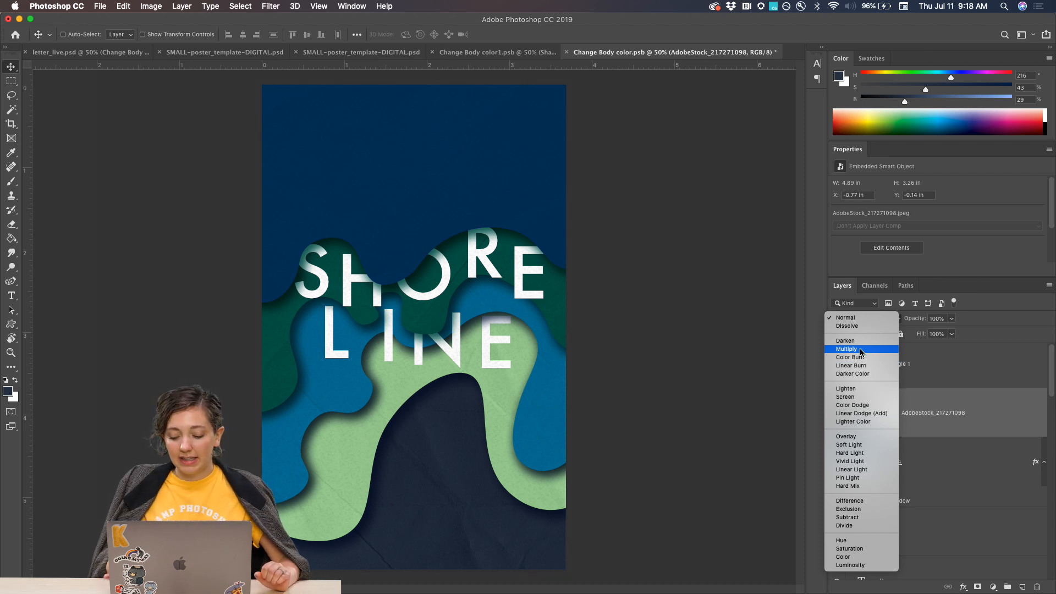
{"action": "key", "text": "c"}
{"action": "left_click", "coordinate": [861, 352]}
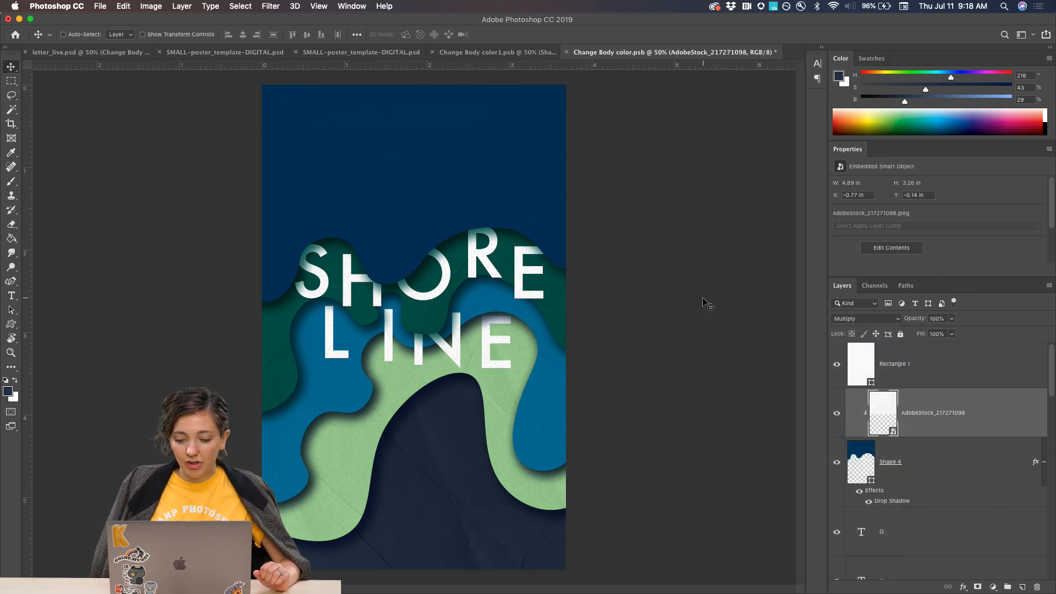
{"action": "key", "text": "super+equal"}
{"action": "key", "text": "super+equal"}
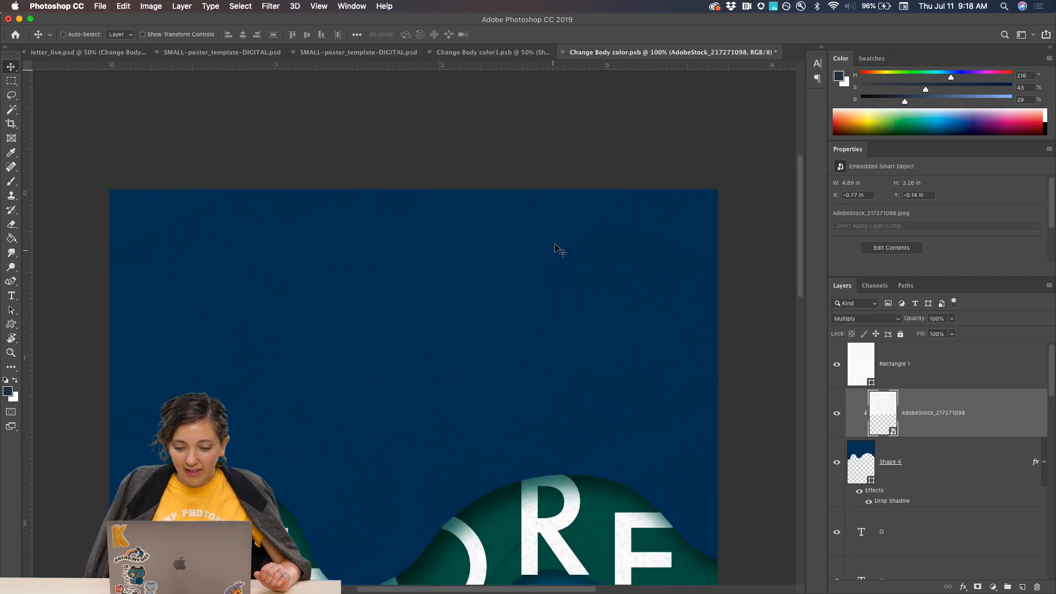
{"action": "scroll", "coordinate": [646, 383], "scroll_direction": "down", "scroll_amount": 5}
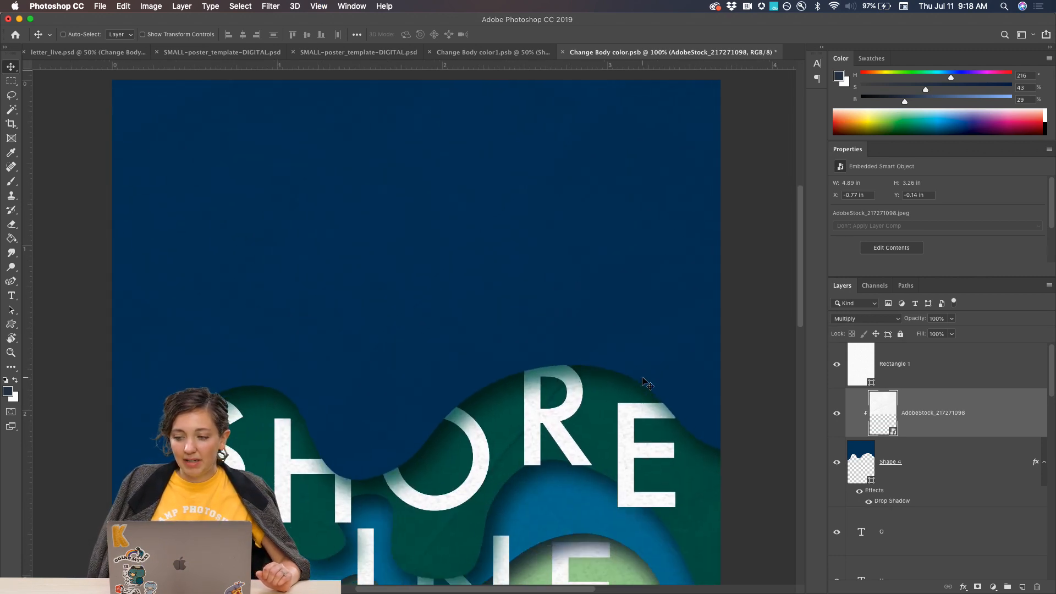
{"action": "key", "text": "super+minus"}
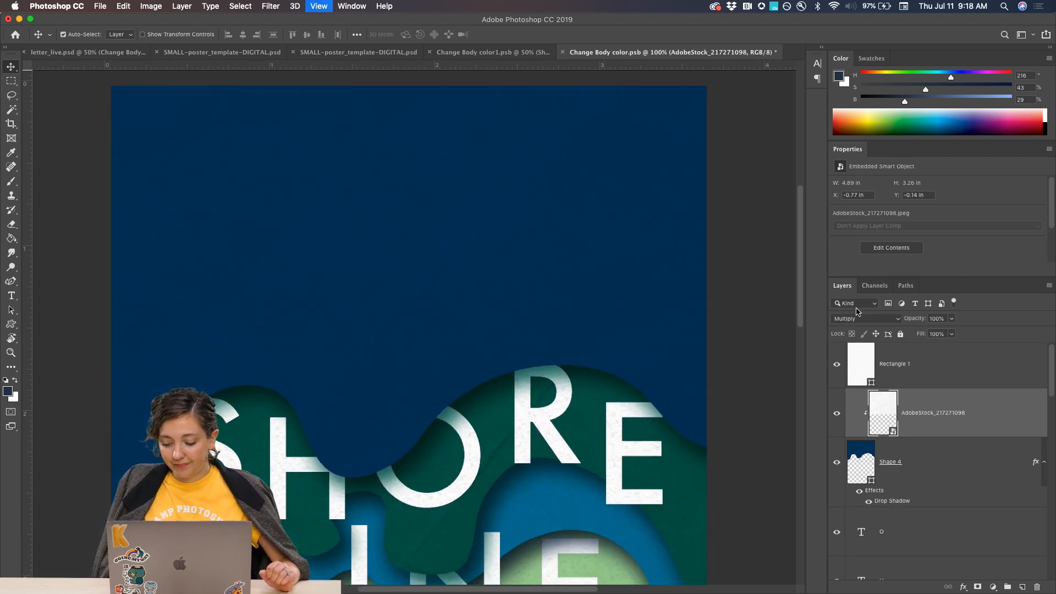
Set the clipped texture layer's blend mode to Color Burn and save the body smart object.
{"action": "left_click", "coordinate": [858, 319]}
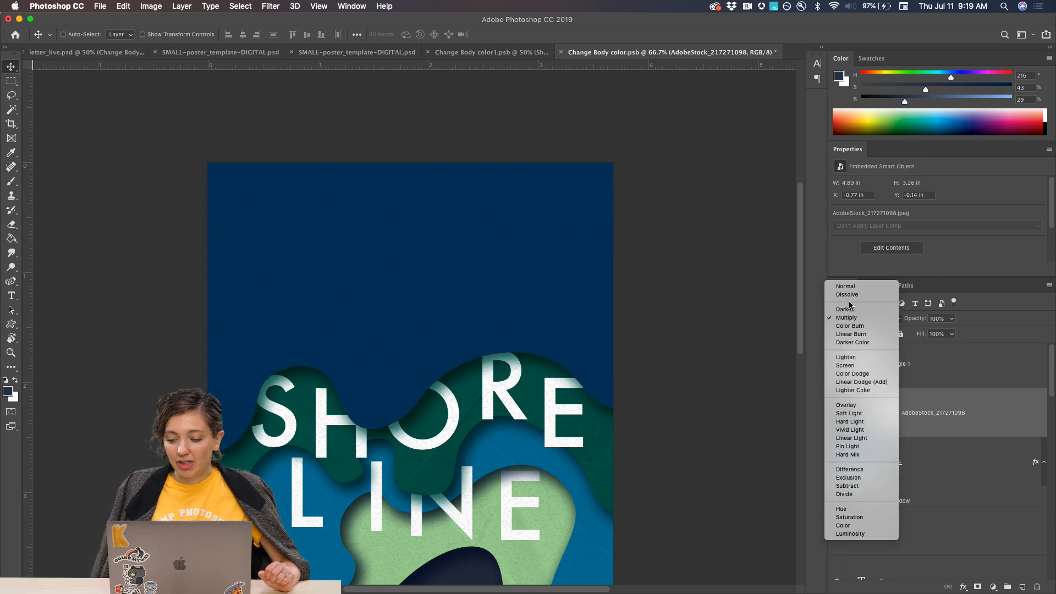
{"action": "left_click", "coordinate": [854, 326]}
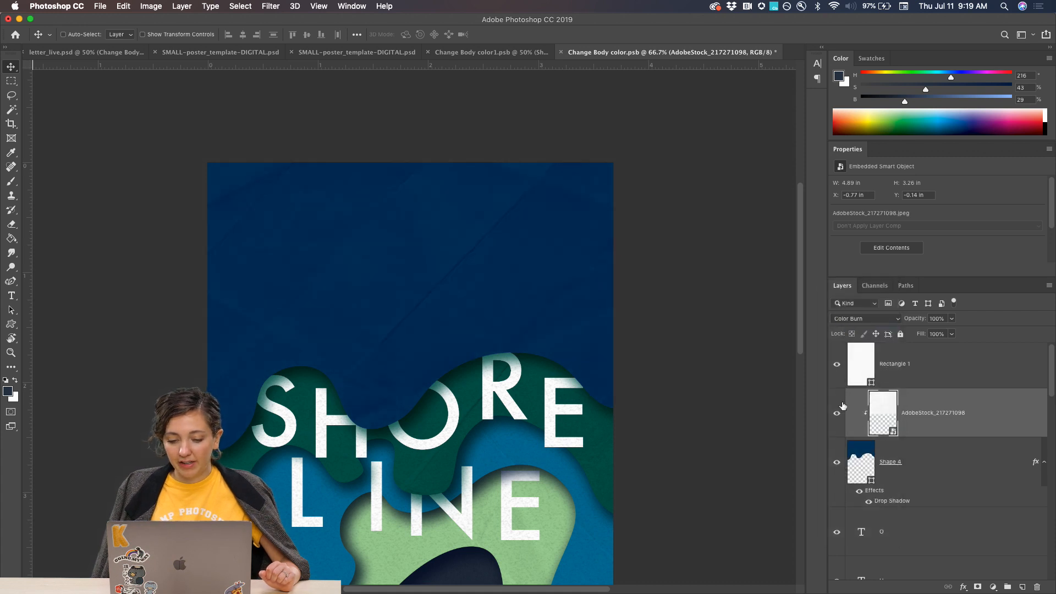
{"action": "key", "text": "super+minus"}
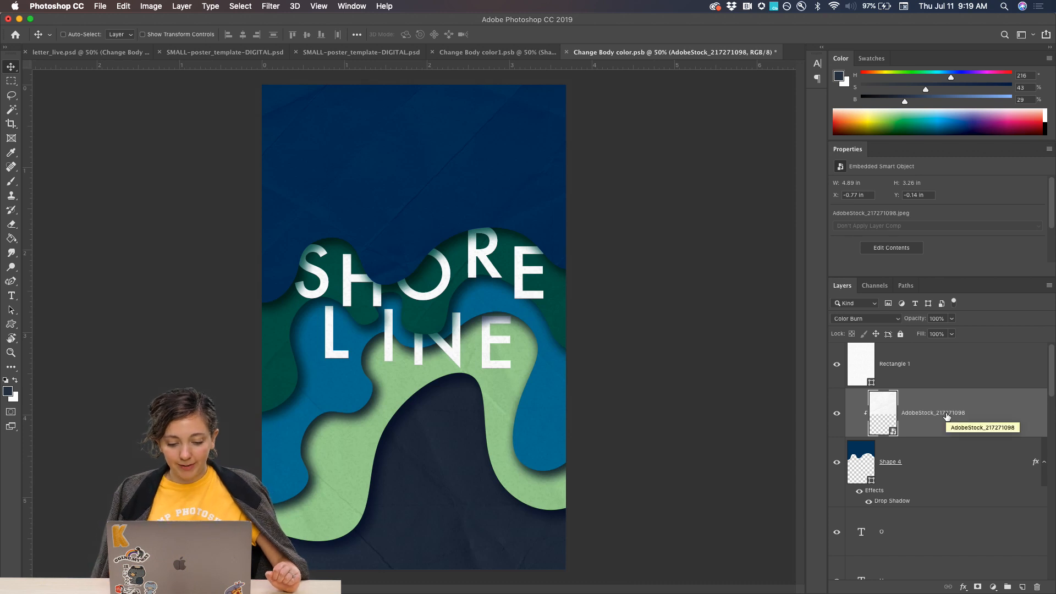
{"action": "key", "text": "super+s"}
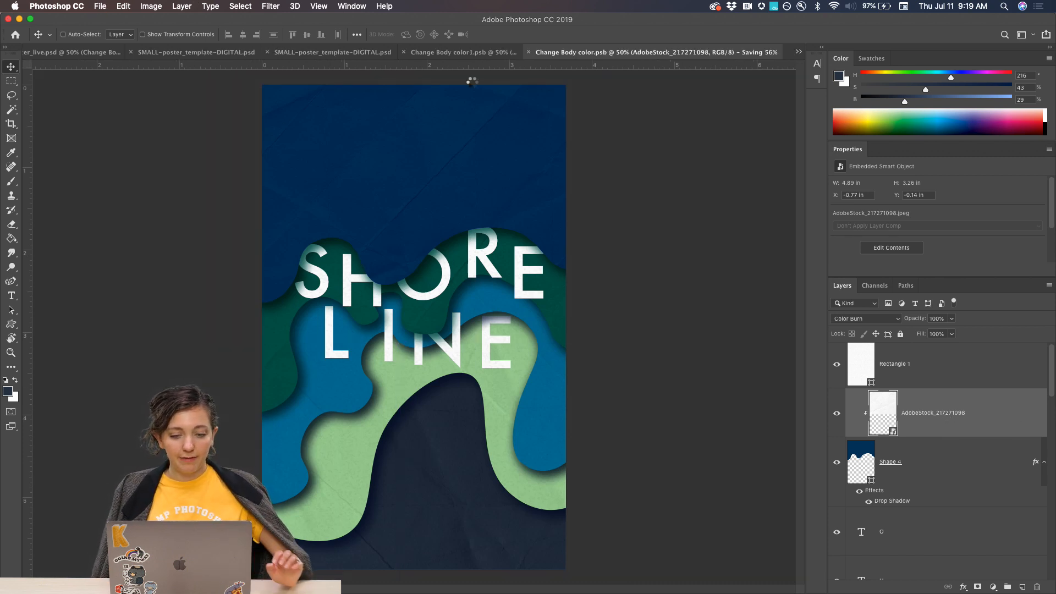
Examine the updated SHORE LINE poster in SMALL-poster_template-DIGITAL.psd, from the lettering down to the textured shapes and frame at the bottom.
{"action": "left_click", "coordinate": [222, 53]}
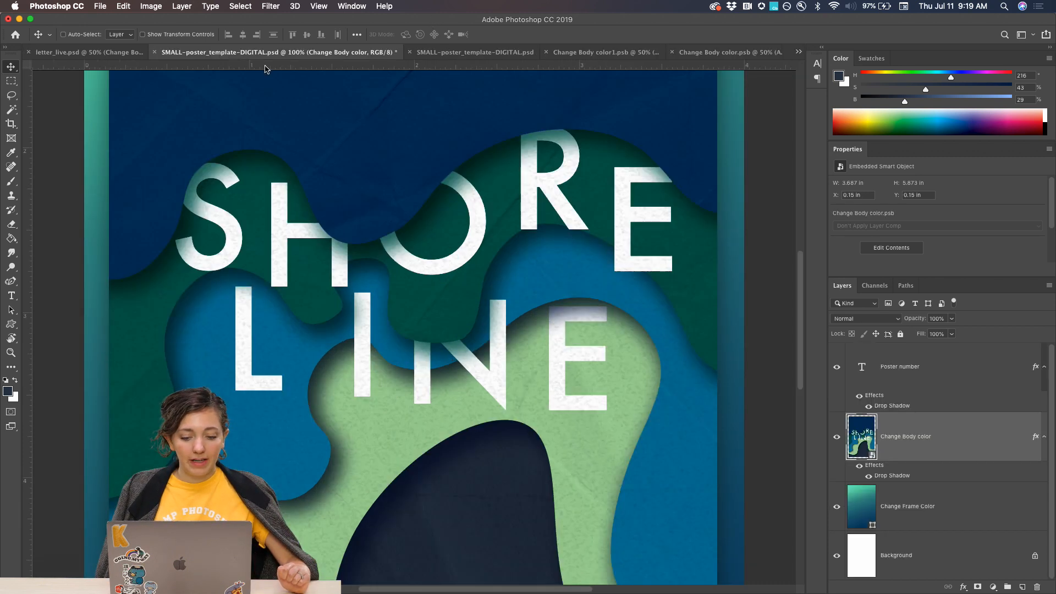
{"action": "key", "text": "super+minus"}
{"action": "key", "text": "super+minus"}
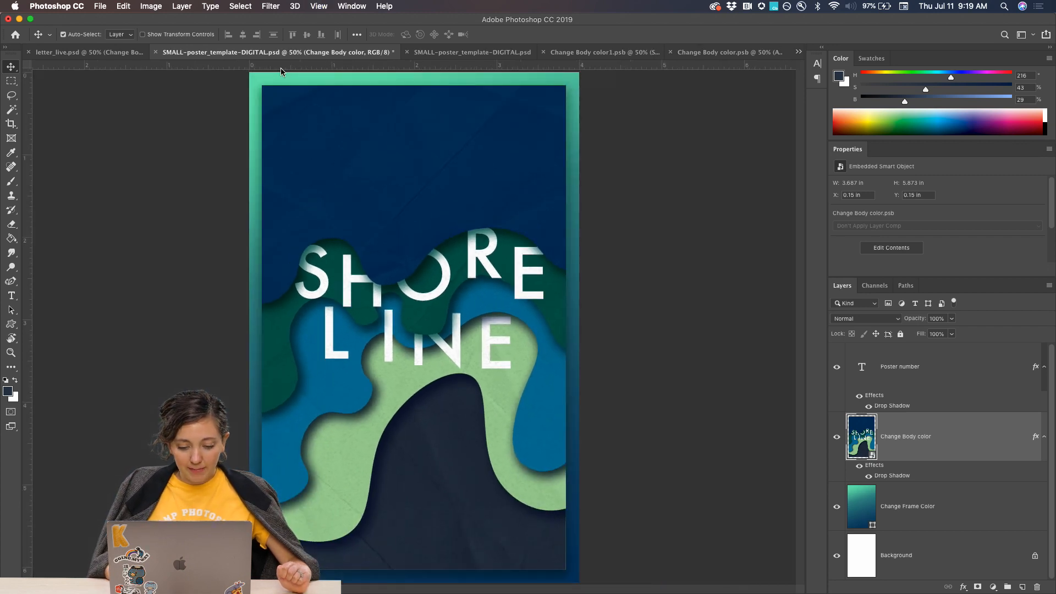
{"action": "key", "text": "super+plus"}
{"action": "key", "text": "super+plus"}
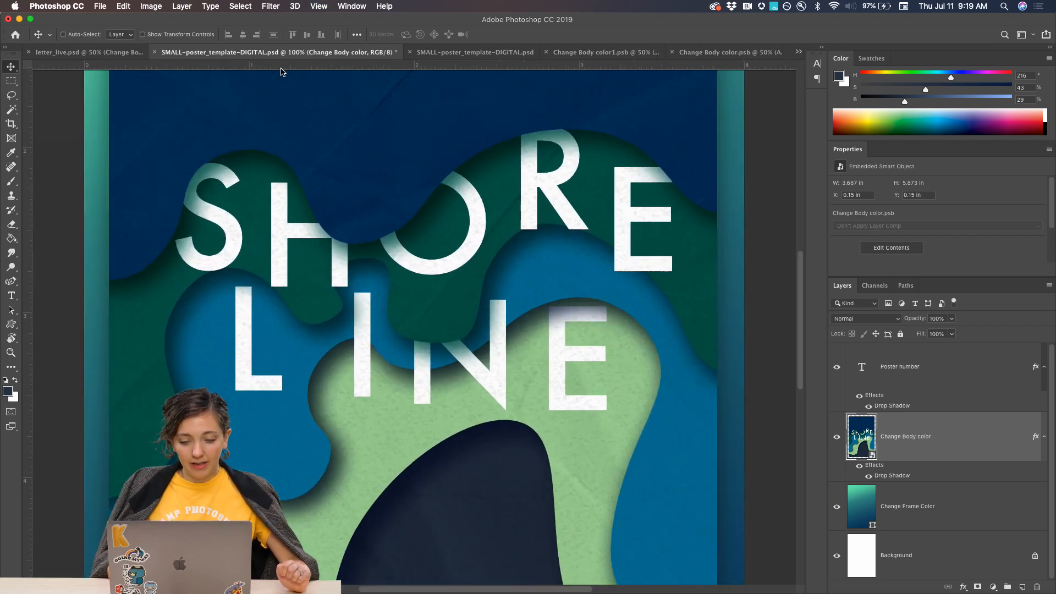
{"action": "scroll", "coordinate": [352, 189], "scroll_direction": "down", "scroll_amount": 2}
{"action": "scroll", "coordinate": [351, 190], "scroll_direction": "left", "scroll_amount": 1}
{"action": "scroll", "coordinate": [214, 223], "scroll_direction": "down", "scroll_amount": 3}
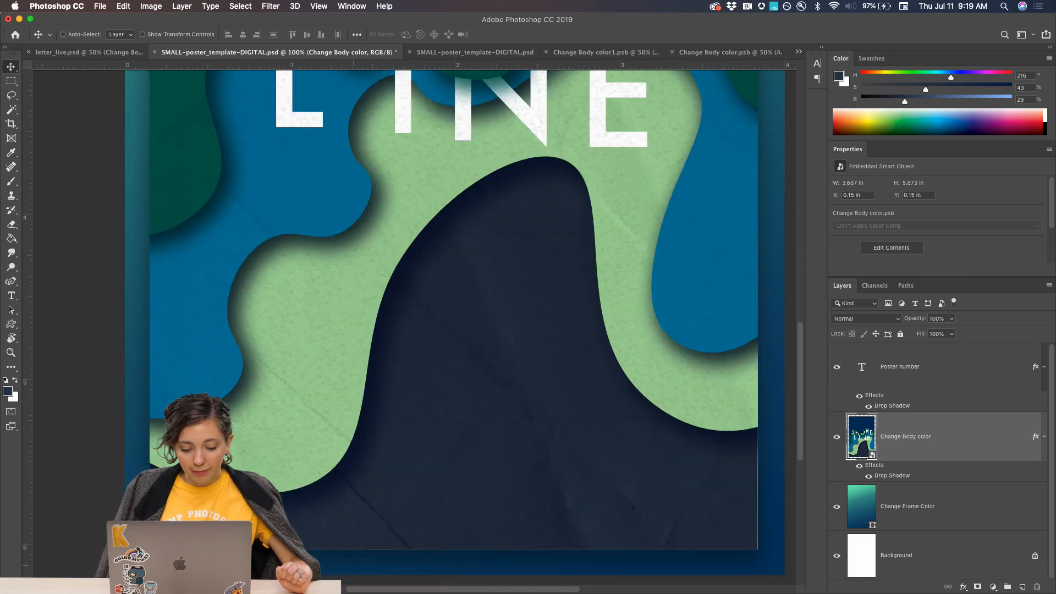
{"action": "scroll", "coordinate": [383, 546], "scroll_direction": "down", "scroll_amount": 3}
{"action": "scroll", "coordinate": [383, 546], "scroll_direction": "left", "scroll_amount": 1}
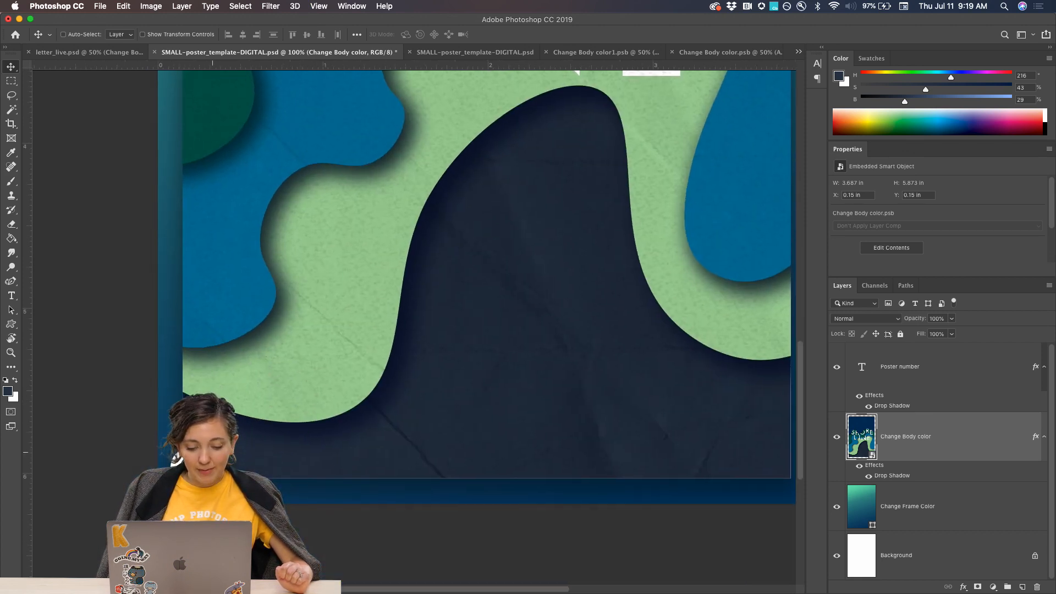
{"action": "key", "text": "super+minus"}
{"action": "key", "text": "super+minus"}
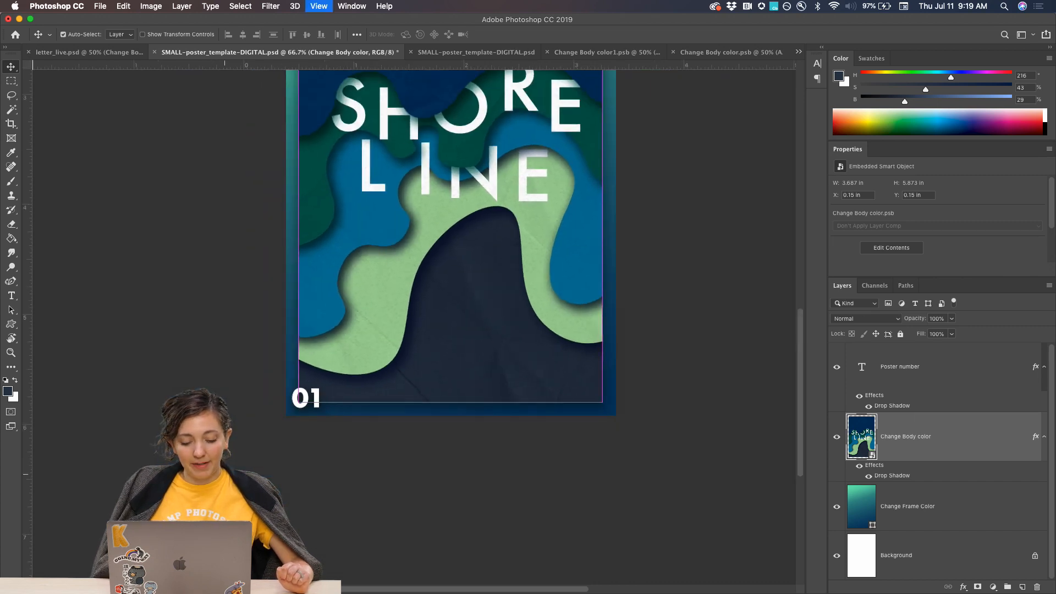
Open the Poster number text in the poster's lower corner for editing and leave it as it is.
{"action": "left_click", "coordinate": [899, 371]}
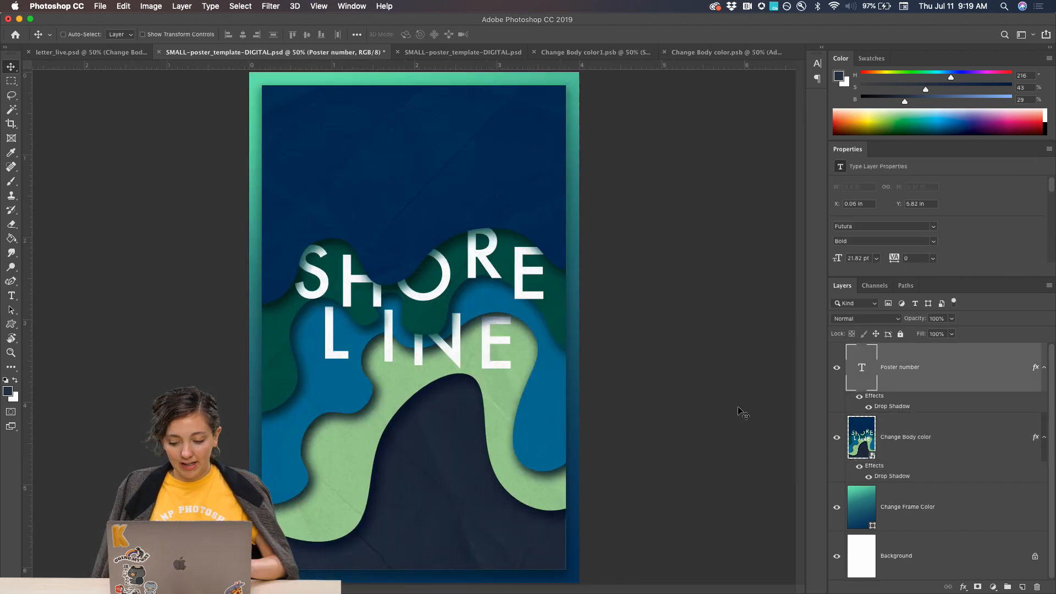
{"action": "key", "text": "t"}
{"action": "left_click", "coordinate": [288, 566]}
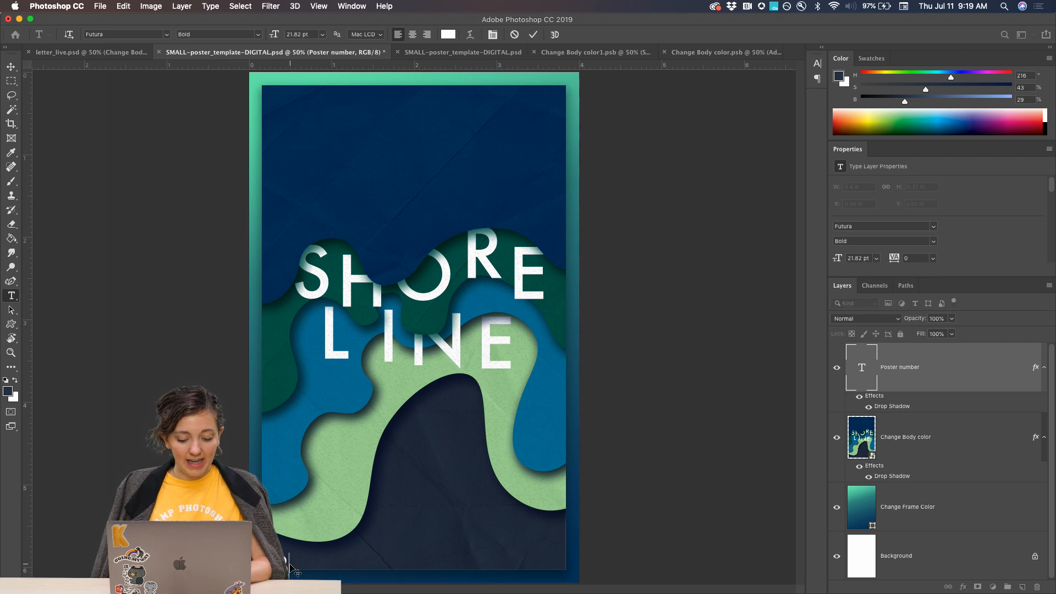
{"action": "left_click", "coordinate": [11, 67]}
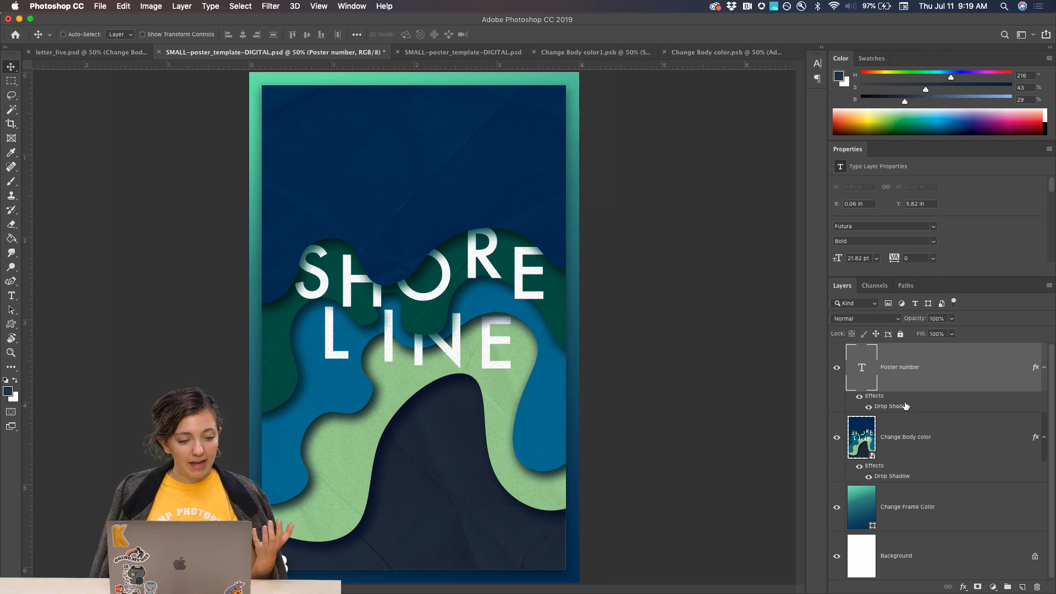
Bring up the letter_live.psd document to view the whole poster with the cut paper letter K.
{"action": "left_click", "coordinate": [62, 52]}
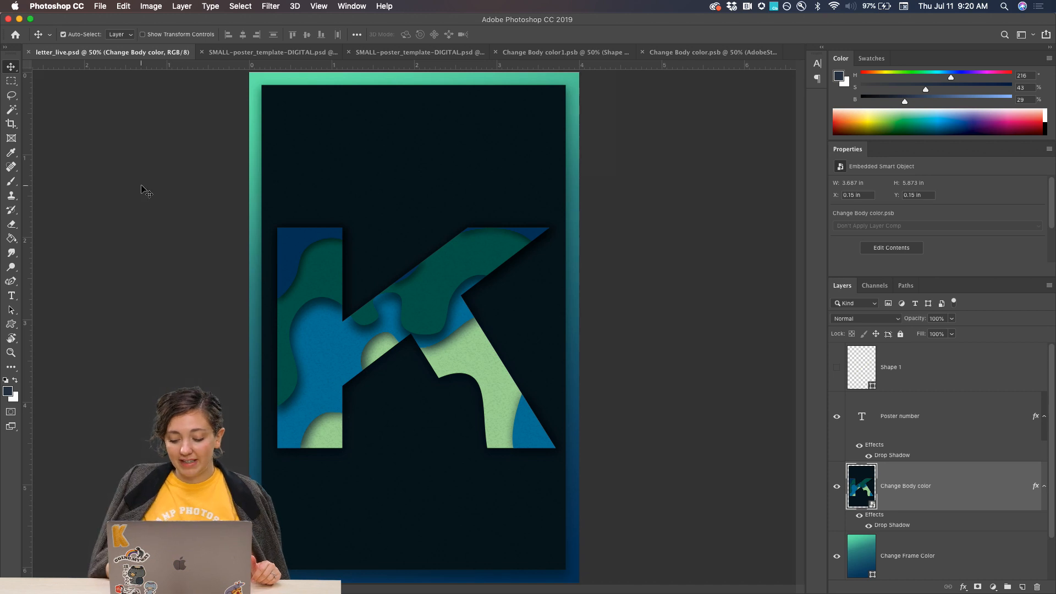
{"action": "key", "text": "super+minus"}
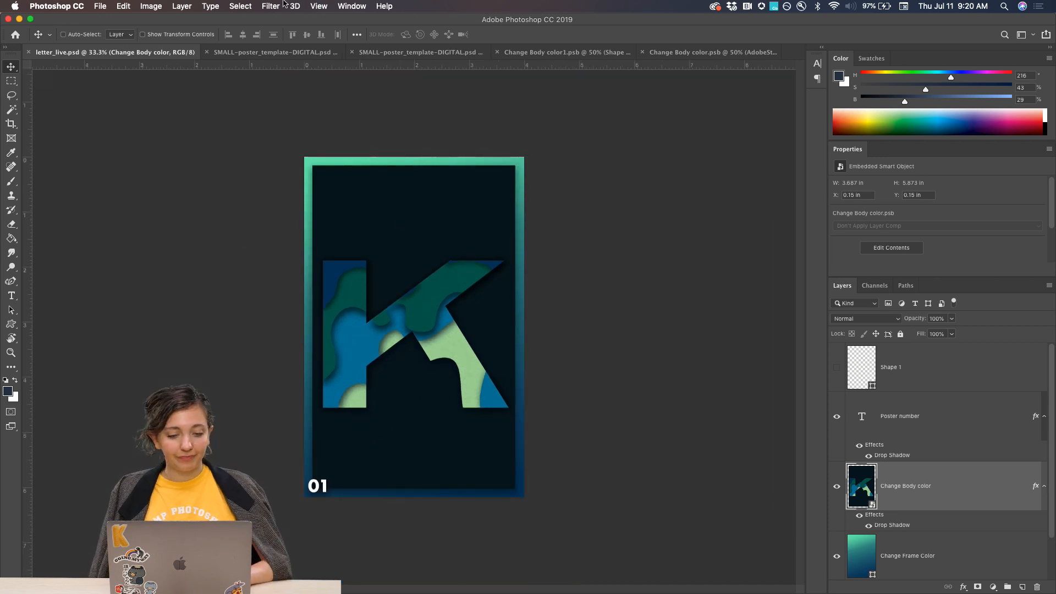
Set up an export of the SHORE LINE poster in SMALL-poster_template-DIGITAL.psd as a JPG with a width of 800 px.
{"action": "left_click", "coordinate": [275, 52]}
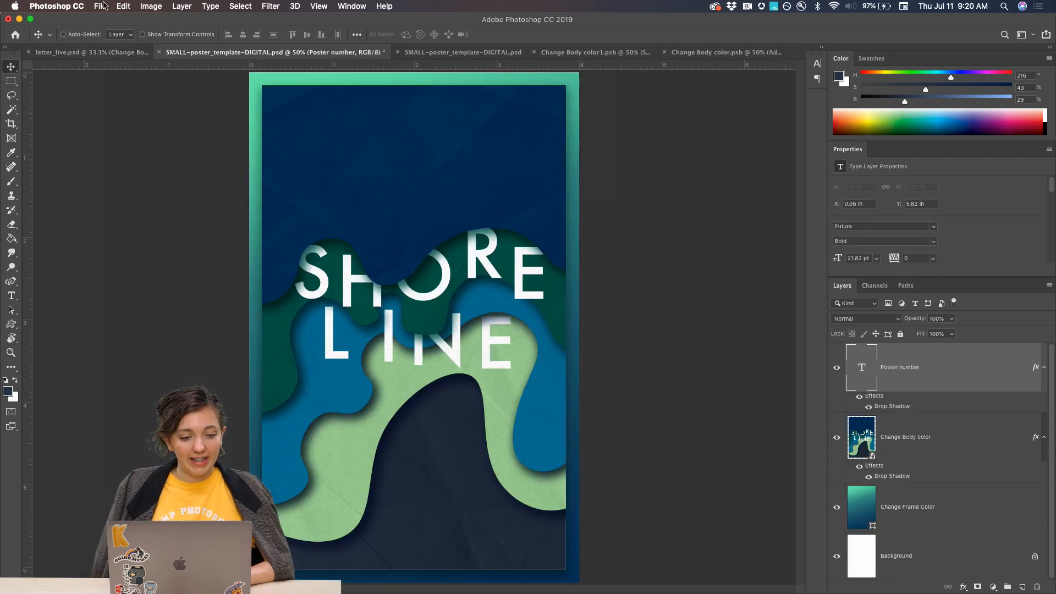
{"action": "left_click", "coordinate": [102, 6]}
{"action": "mouse_move", "coordinate": [121, 149]}
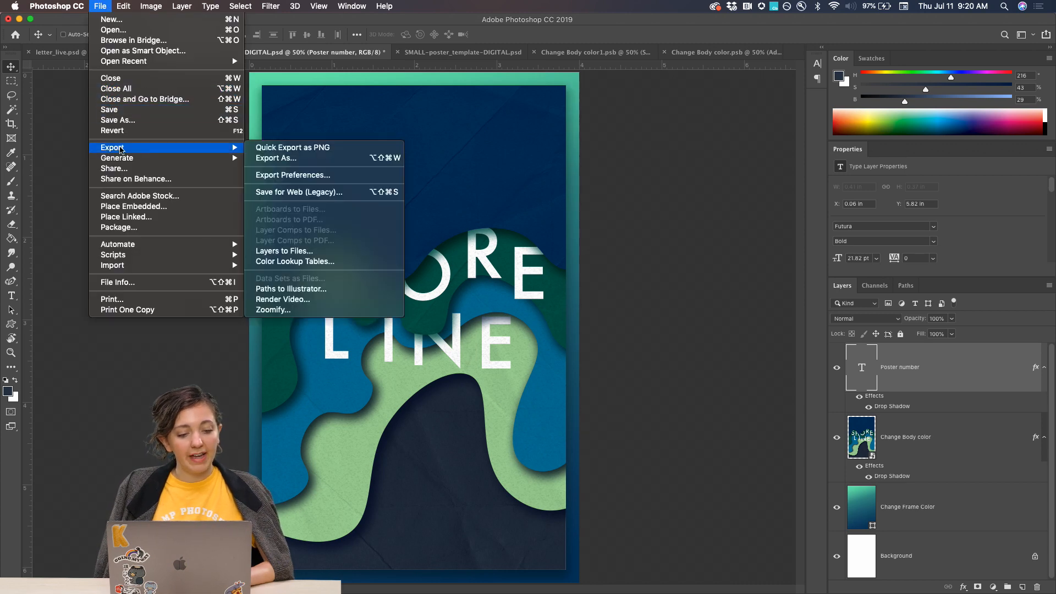
{"action": "left_click", "coordinate": [292, 160]}
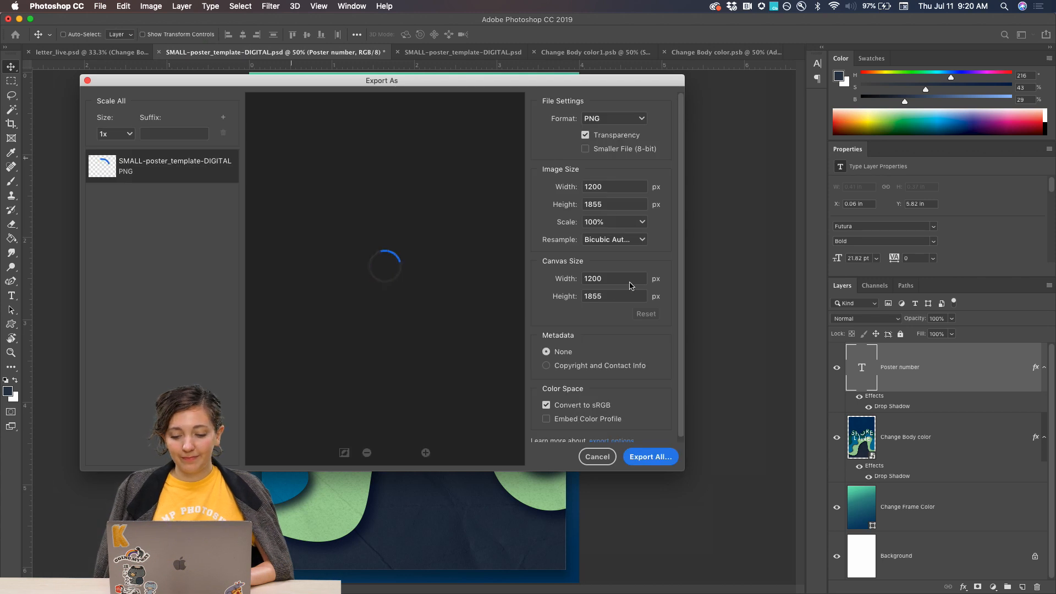
{"action": "left_click", "coordinate": [577, 187]}
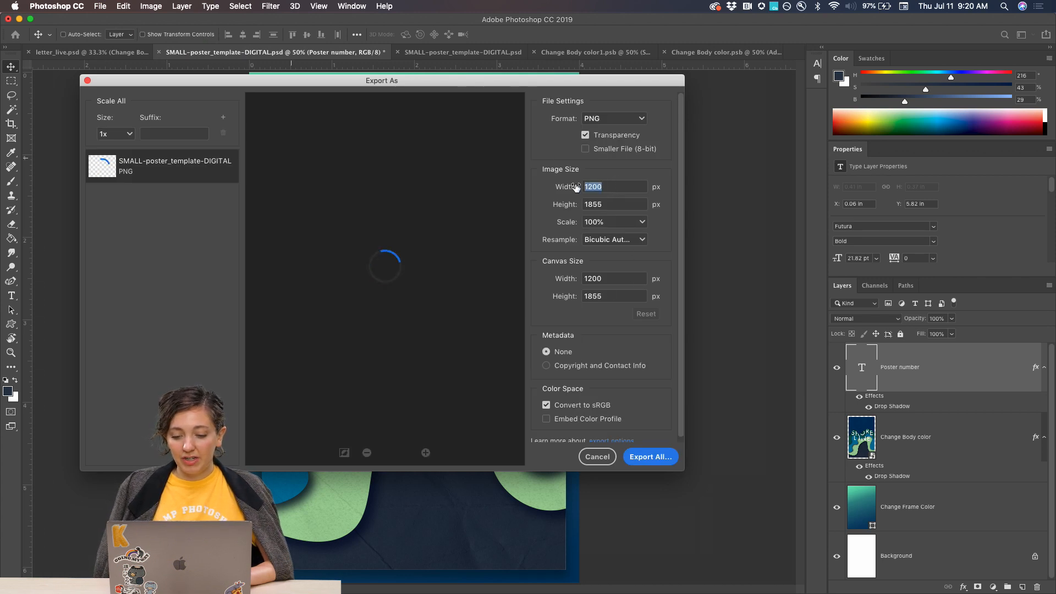
{"action": "type", "text": "800"}
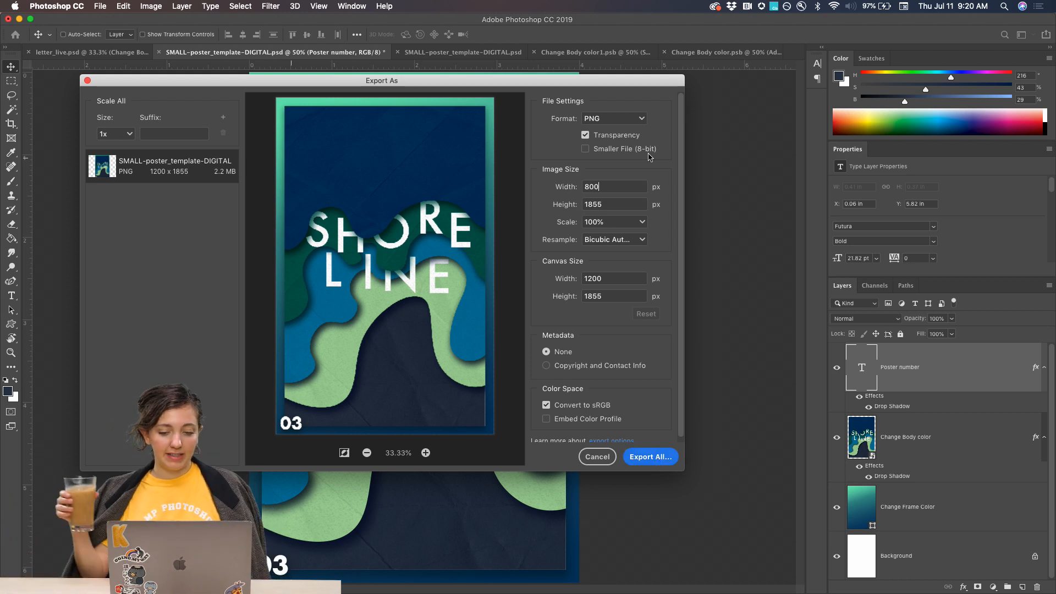
{"action": "left_click", "coordinate": [618, 127]}
{"action": "left_click", "coordinate": [602, 154]}
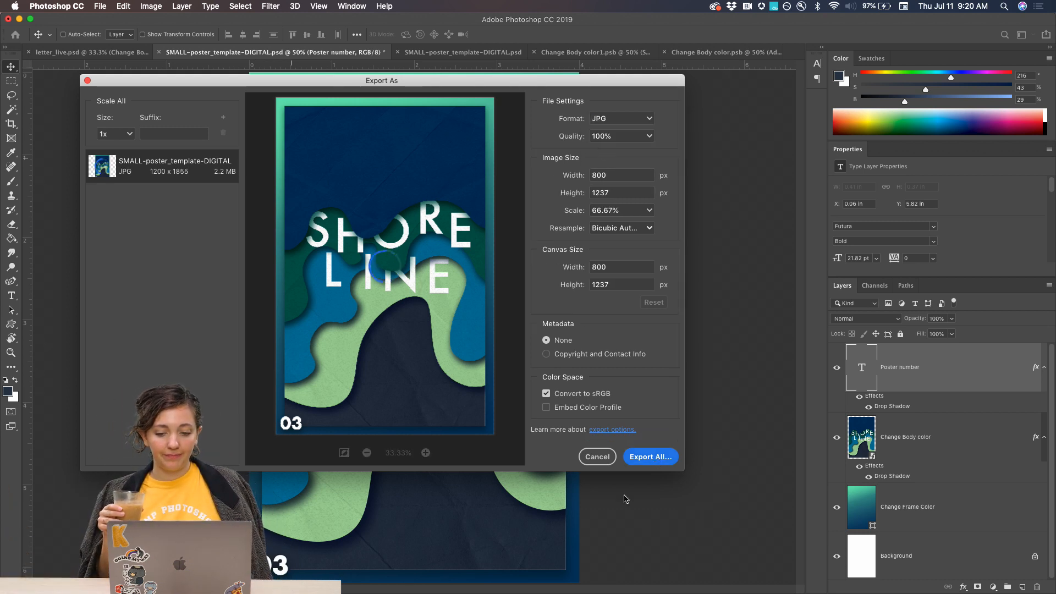
Export the poster to the Day 3 - paper cut folder as shoreline_poster.jpg.
{"action": "left_click", "coordinate": [653, 458]}
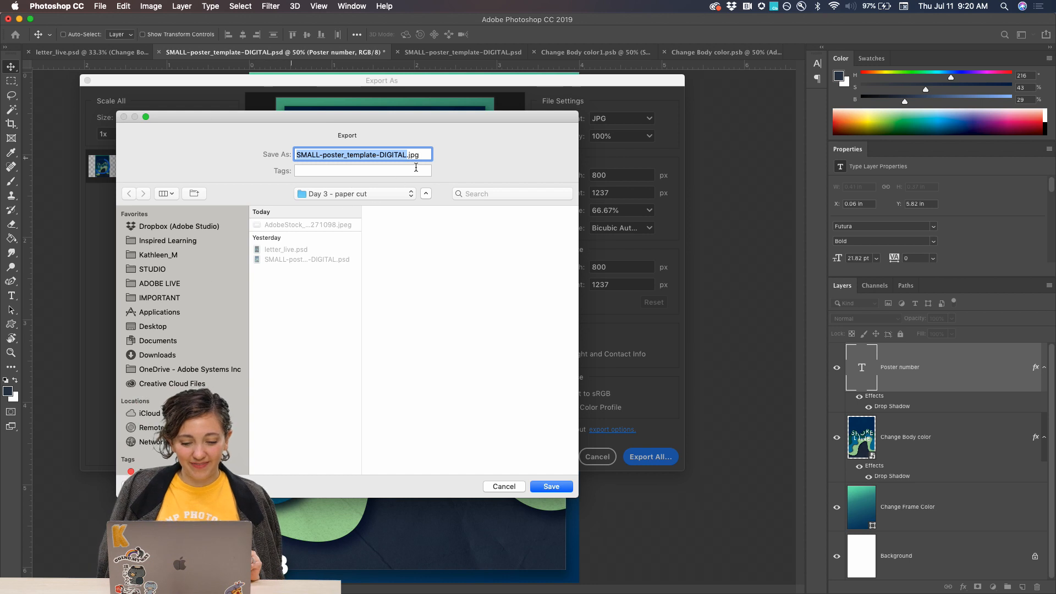
{"action": "key", "text": "BackSpace"}
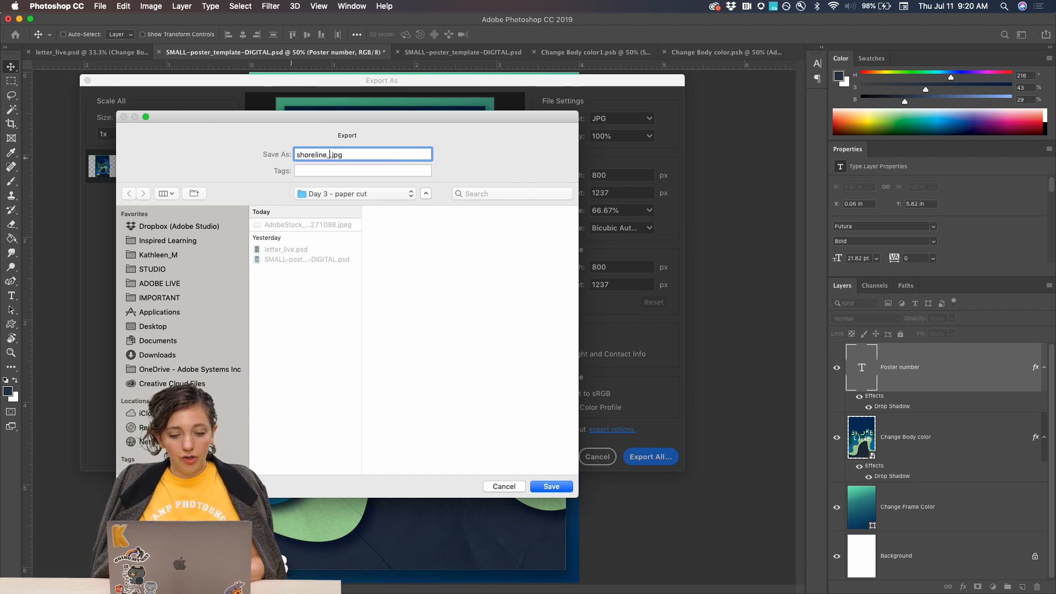
{"action": "left_click", "coordinate": [550, 486]}
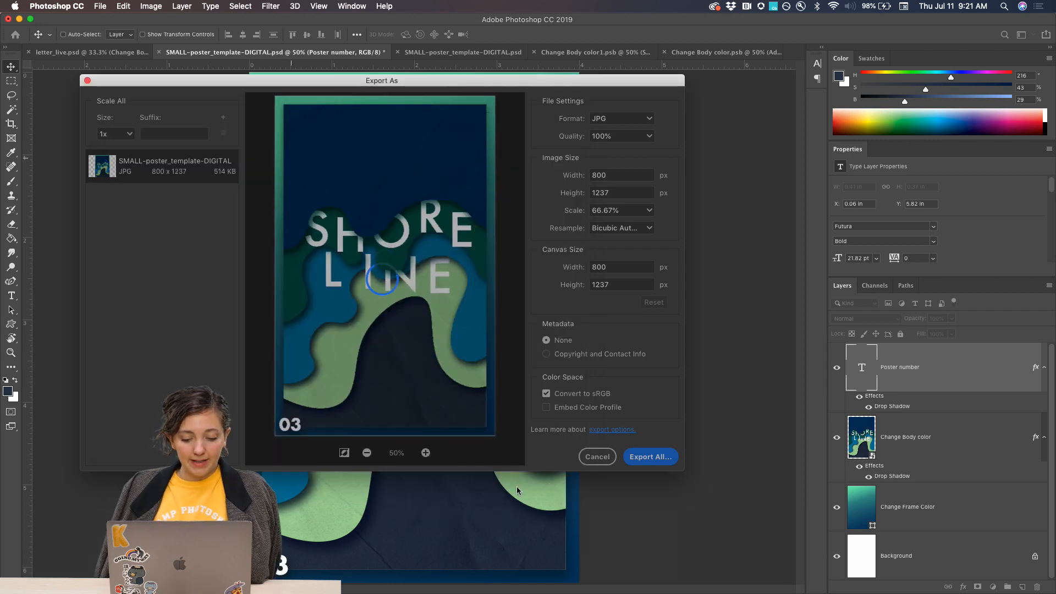
Switch to Chrome, close the Adobe Live page, and open the PS DCC - Poster A Day Series project on Behance for editing.
{"action": "mouse_move", "coordinate": [291, 591]}
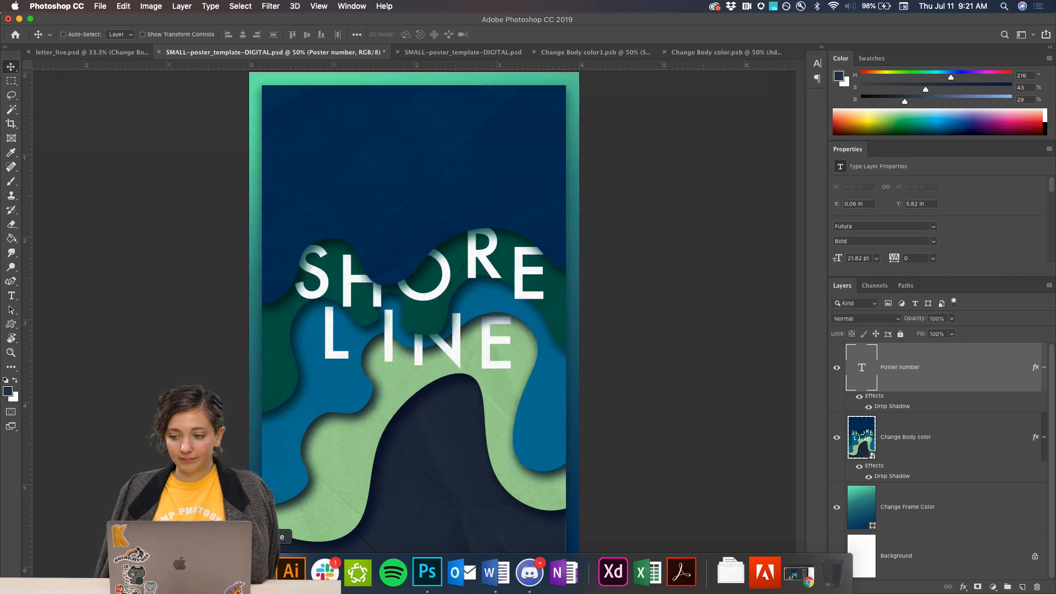
{"action": "left_click", "coordinate": [259, 572]}
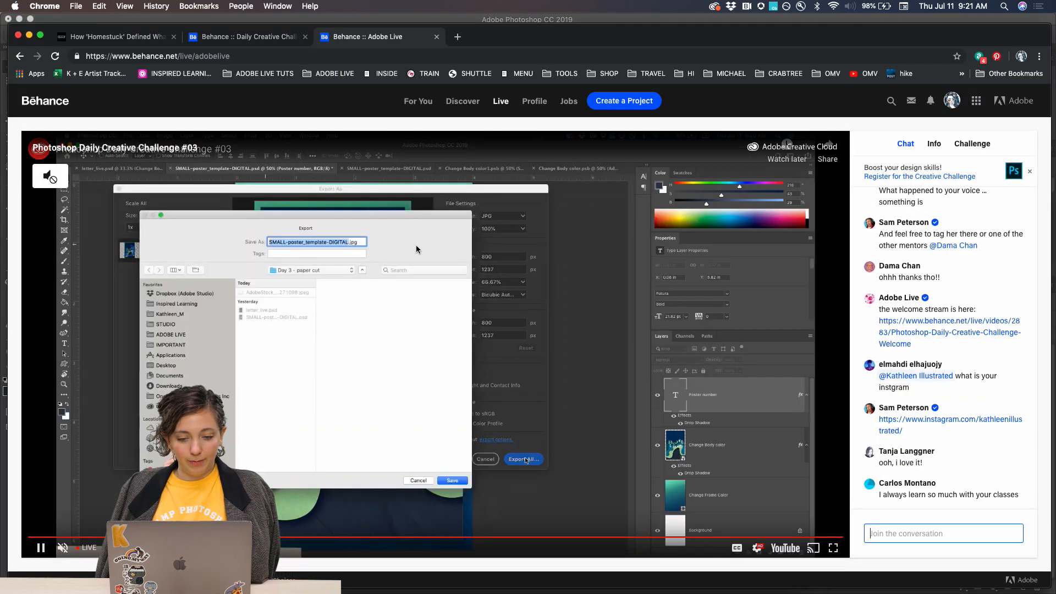
{"action": "left_click", "coordinate": [436, 37]}
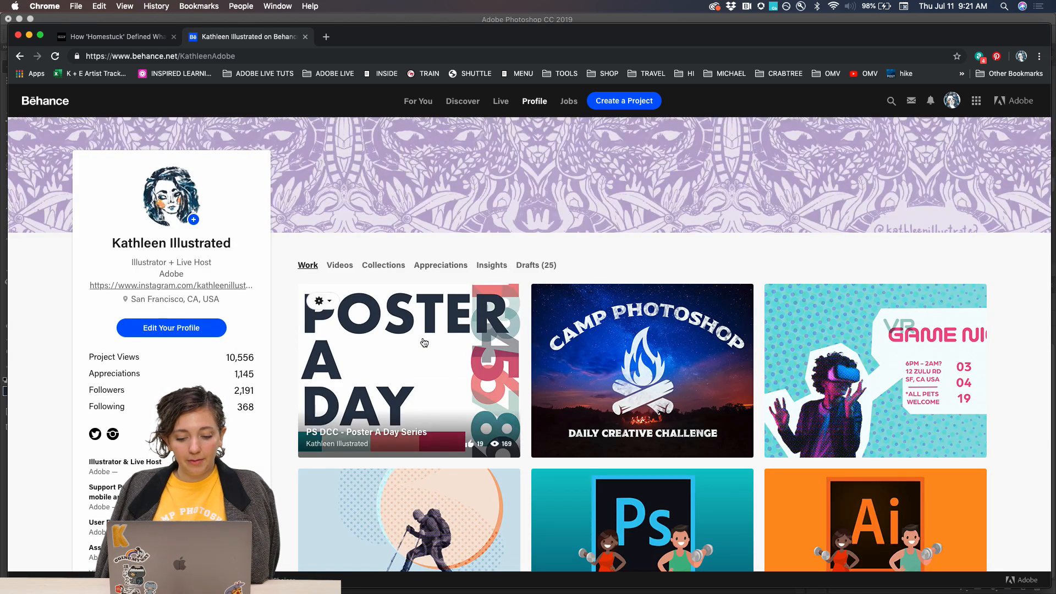
{"action": "scroll", "coordinate": [363, 330], "scroll_direction": "down", "scroll_amount": 2}
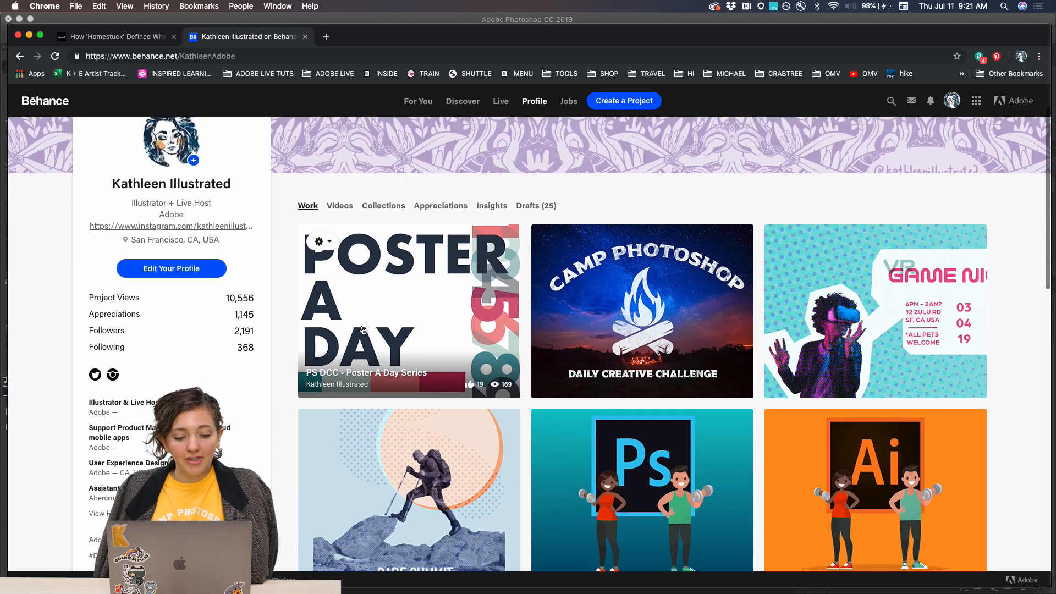
{"action": "left_click", "coordinate": [321, 243]}
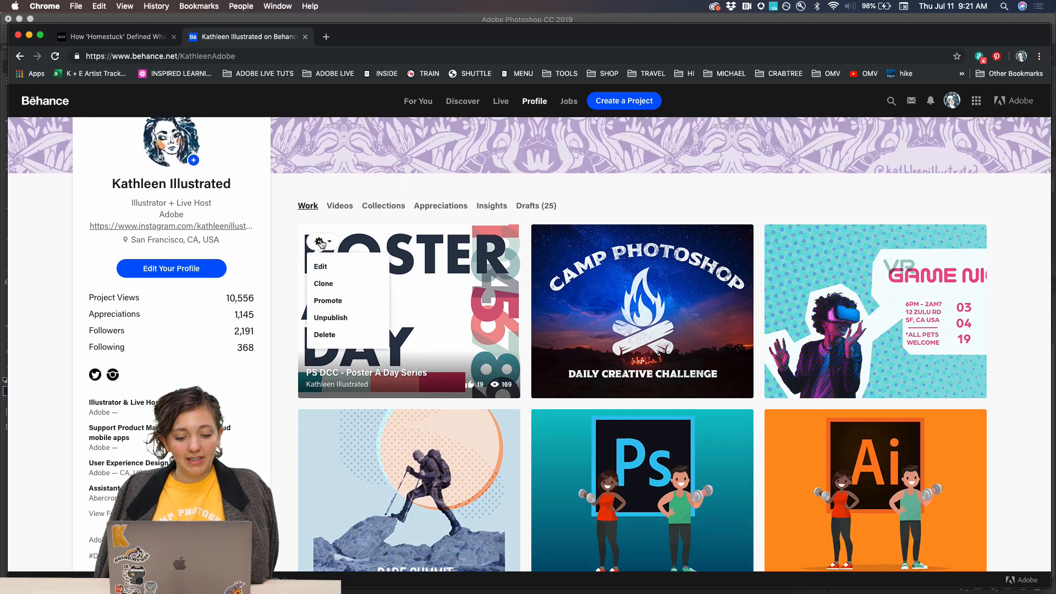
{"action": "left_click", "coordinate": [319, 268]}
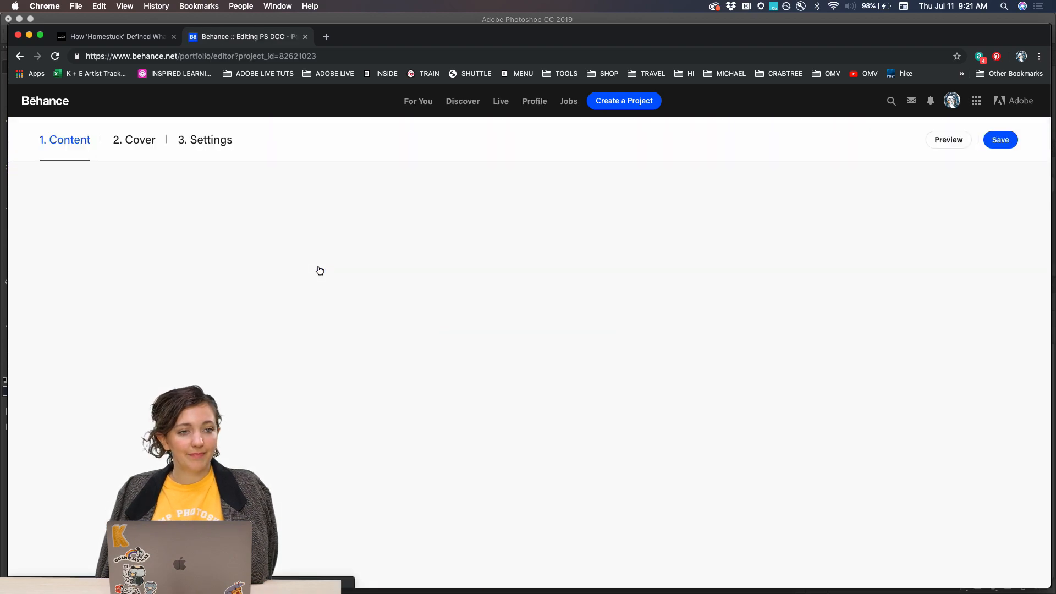
Examine the posters already in the project, down to the side-by-side Cloud Canyon pair under Day 2 - Layers.
{"action": "scroll", "coordinate": [320, 270], "scroll_direction": "down", "scroll_amount": 10}
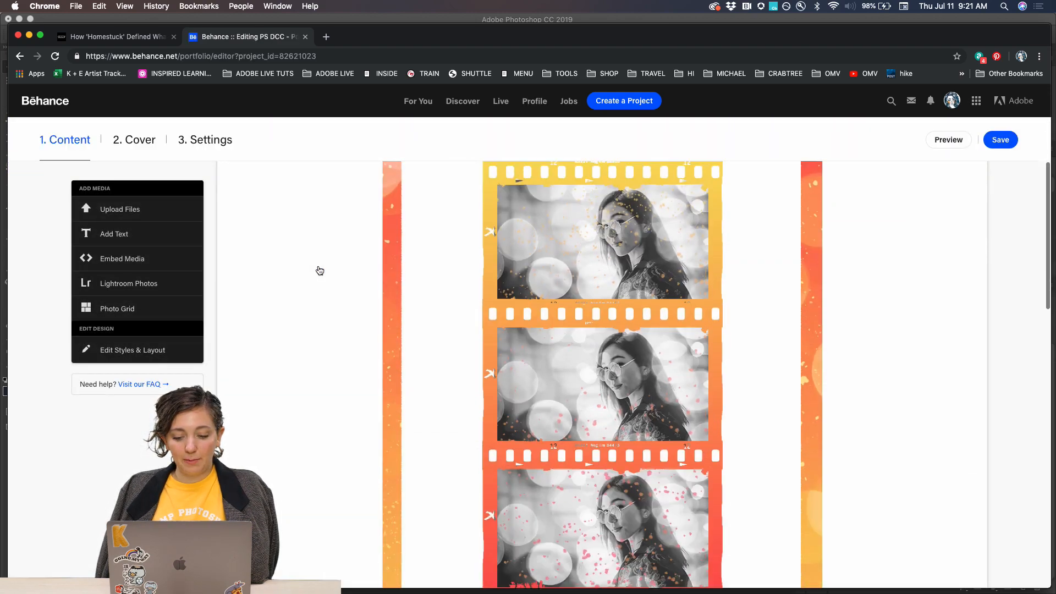
{"action": "scroll", "coordinate": [319, 270], "scroll_direction": "down", "scroll_amount": 10}
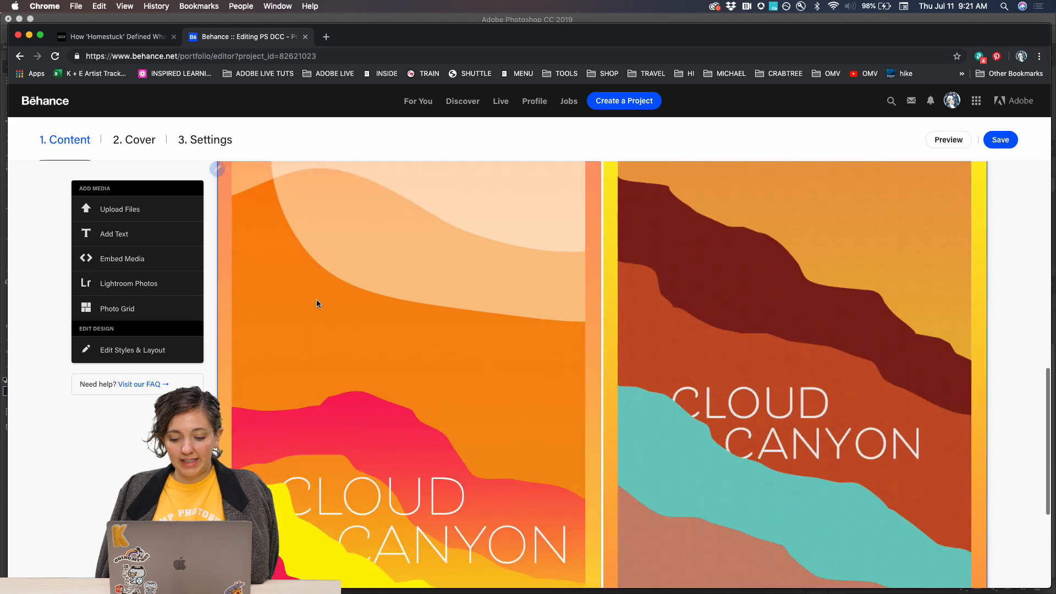
{"action": "scroll", "coordinate": [316, 349], "scroll_direction": "down", "scroll_amount": 3}
{"action": "scroll", "coordinate": [316, 347], "scroll_direction": "up", "scroll_amount": 4}
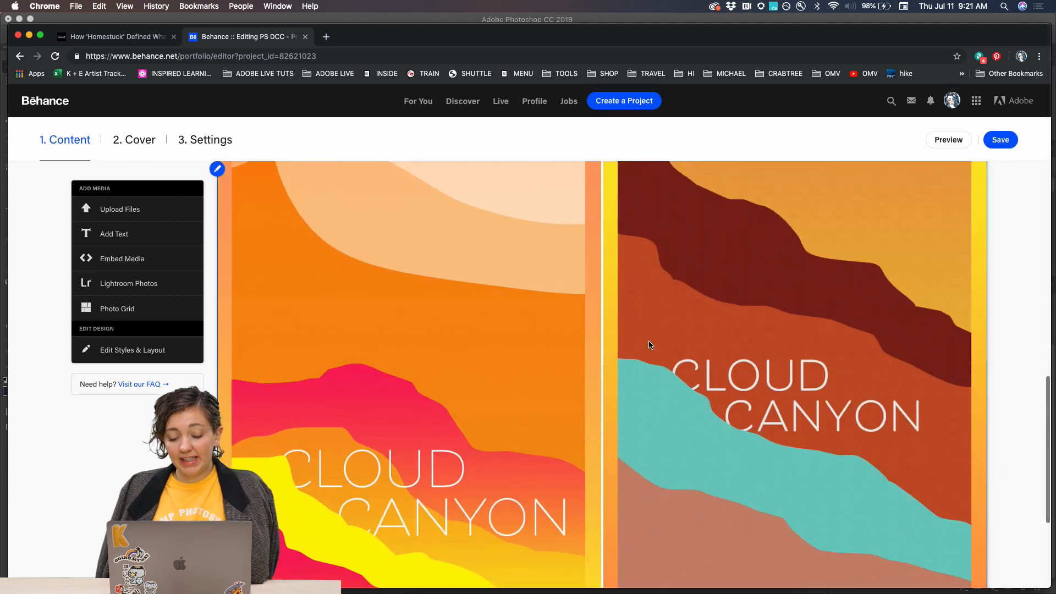
{"action": "scroll", "coordinate": [635, 322], "scroll_direction": "up", "scroll_amount": 3}
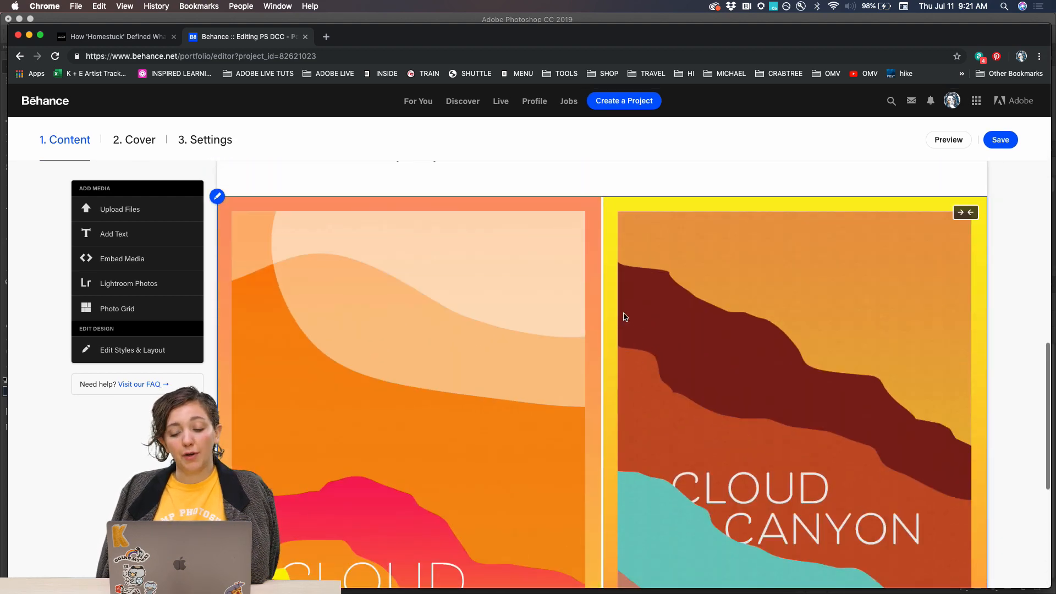
{"action": "scroll", "coordinate": [574, 286], "scroll_direction": "down", "scroll_amount": 5}
{"action": "scroll", "coordinate": [574, 284], "scroll_direction": "down", "scroll_amount": 2}
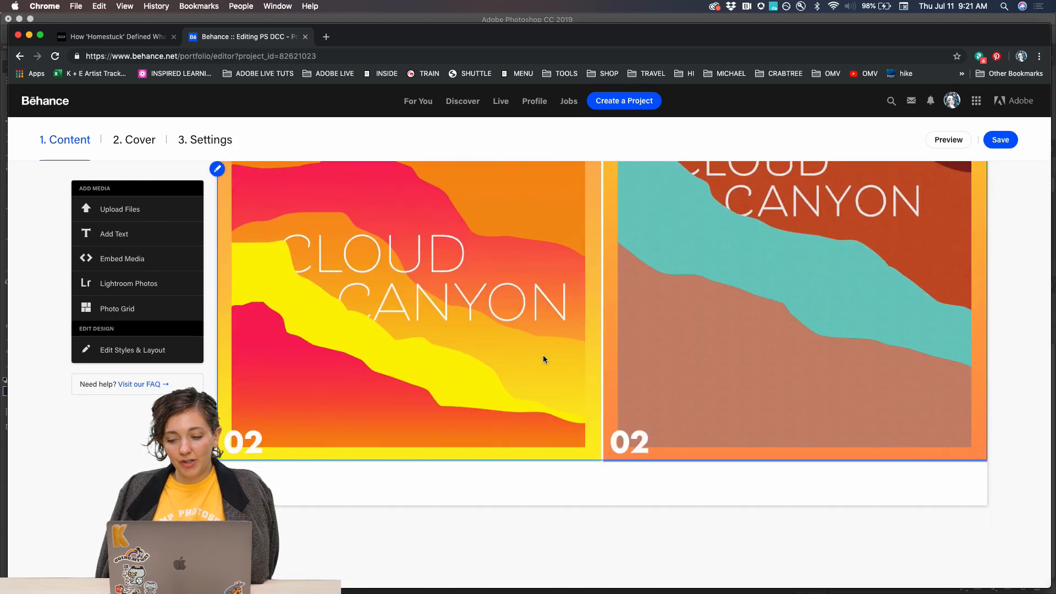
{"action": "scroll", "coordinate": [542, 354], "scroll_direction": "up", "scroll_amount": 5}
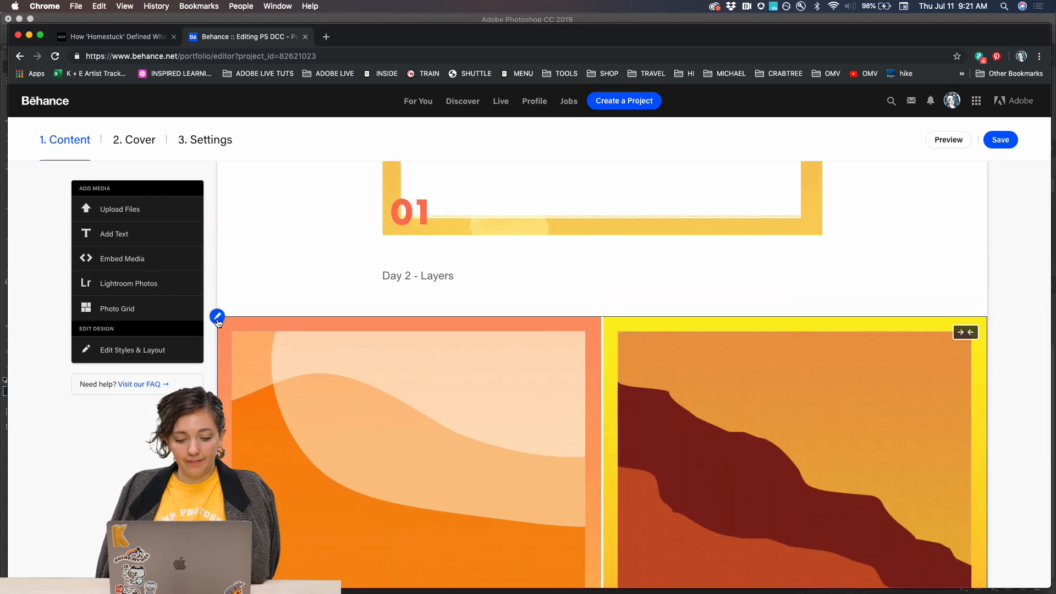
{"action": "left_click", "coordinate": [217, 316]}
{"action": "left_click", "coordinate": [233, 362]}
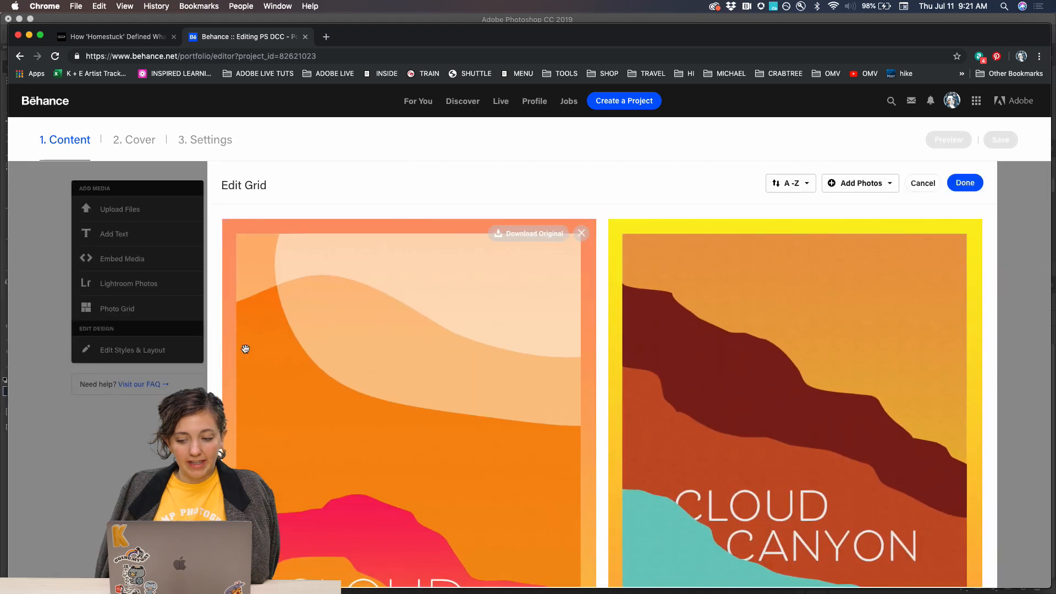
{"action": "scroll", "coordinate": [808, 267], "scroll_direction": "down", "scroll_amount": 4}
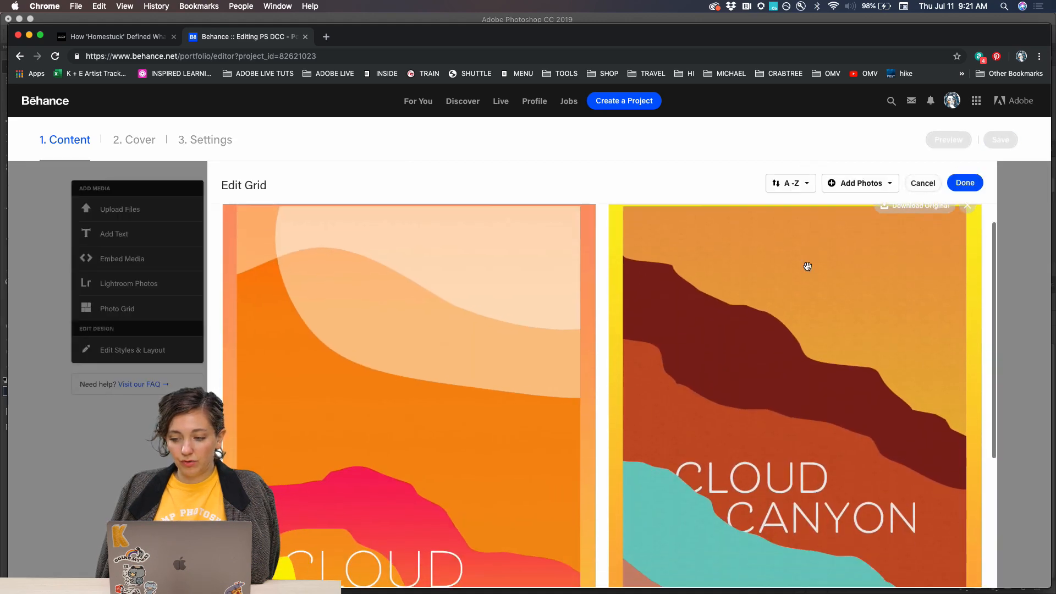
{"action": "left_click", "coordinate": [928, 187]}
{"action": "scroll", "coordinate": [451, 385], "scroll_direction": "down", "scroll_amount": 8}
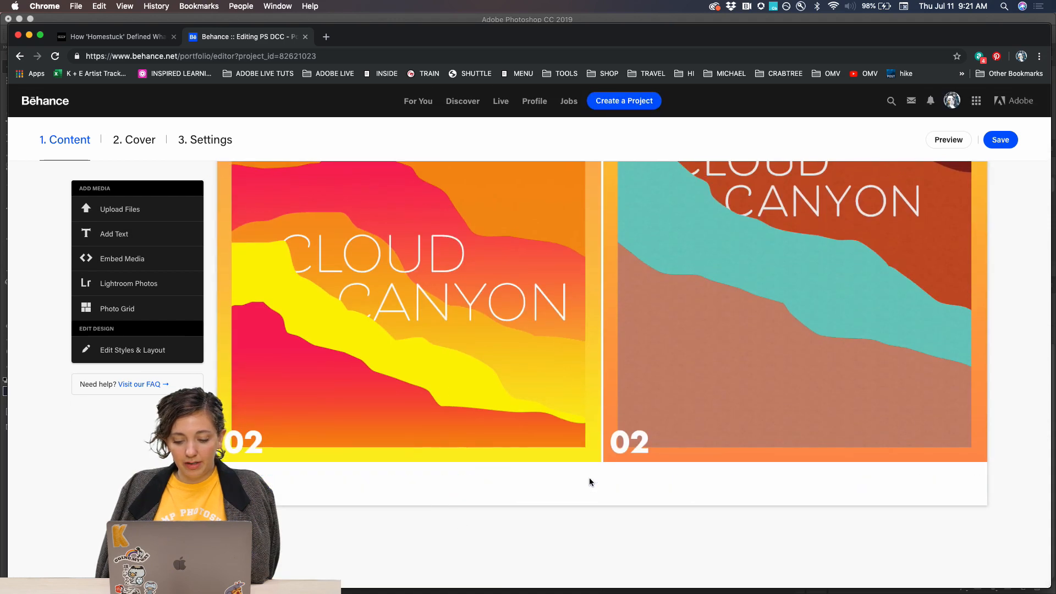
{"action": "mouse_move", "coordinate": [522, 485]}
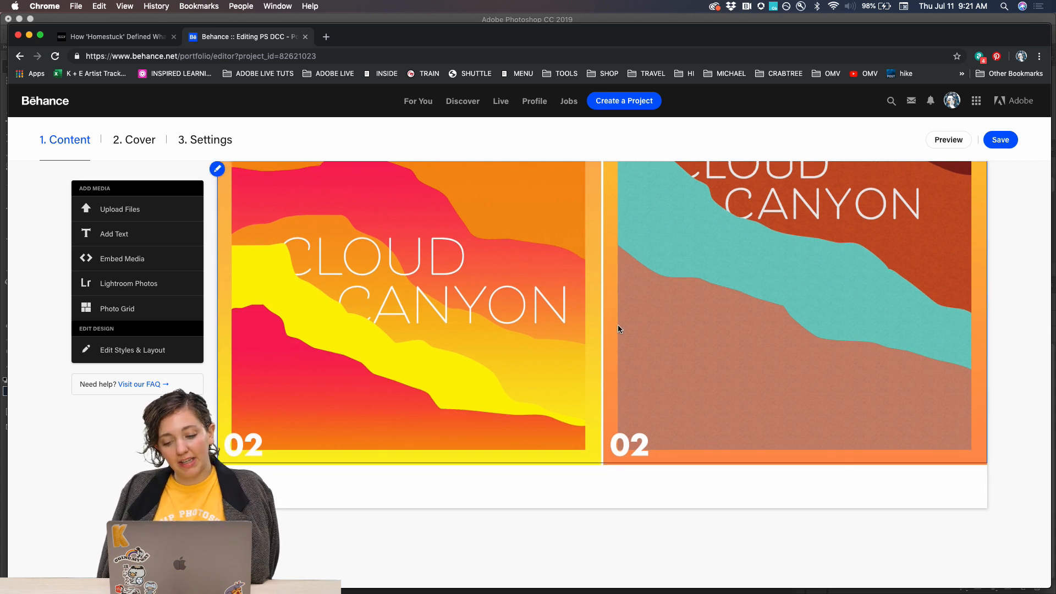
{"action": "scroll", "coordinate": [618, 326], "scroll_direction": "up", "scroll_amount": 5}
{"action": "scroll", "coordinate": [618, 329], "scroll_direction": "up", "scroll_amount": 2}
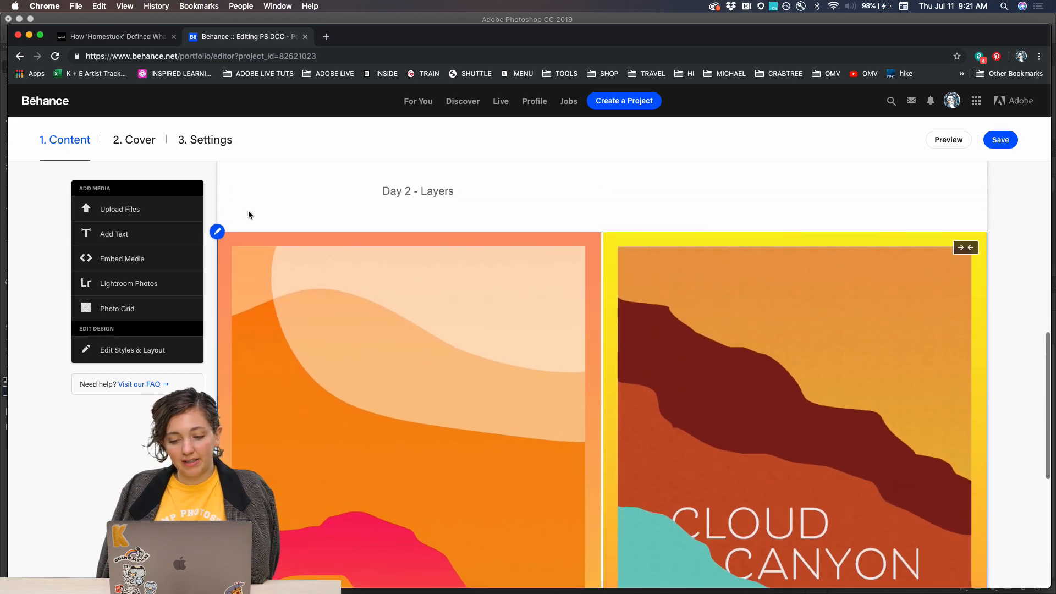
{"action": "left_click", "coordinate": [216, 234]}
{"action": "left_click", "coordinate": [238, 277]}
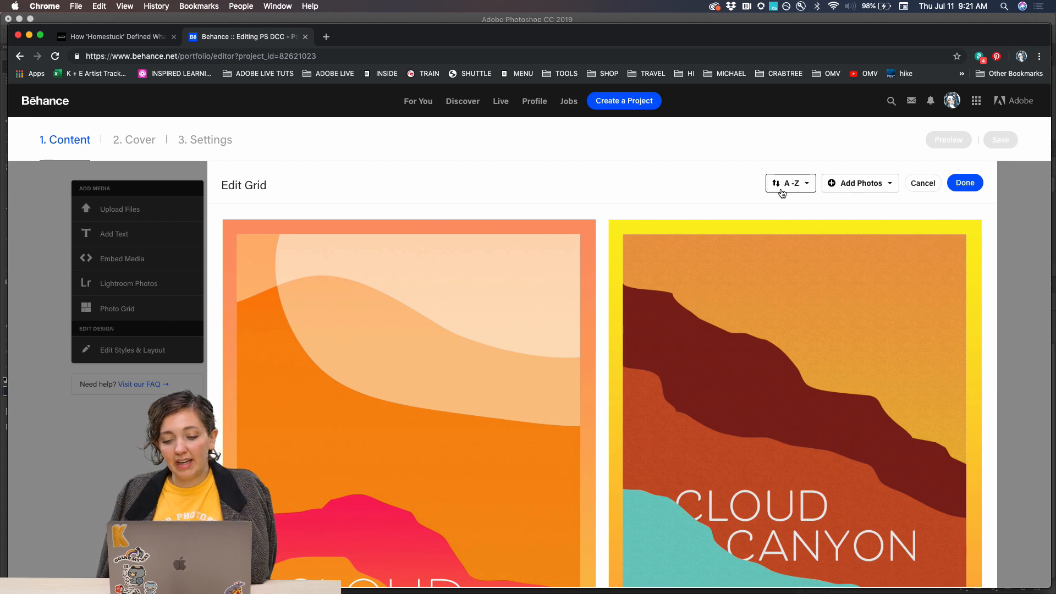
{"action": "left_click_drag", "start_coordinate": [737, 258], "coordinate": [676, 293]}
{"action": "left_click", "coordinate": [922, 184]}
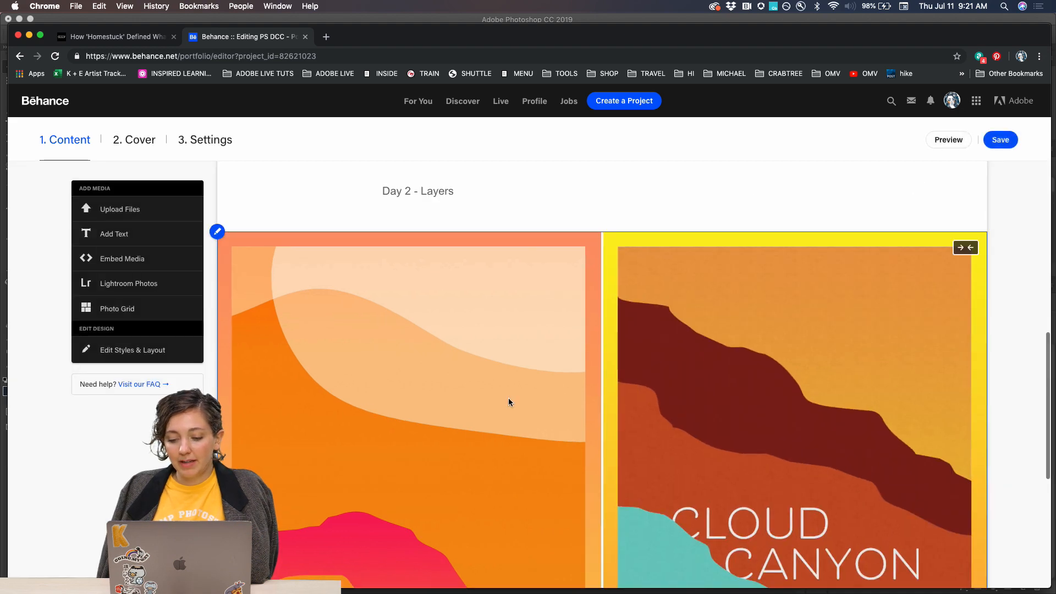
Start inserting an image below the Day 2 posters and browse from ADOBE LIVE through DCC - PS, DCC 2019 and JULY to Day 3 - paper cut.
{"action": "scroll", "coordinate": [508, 397], "scroll_direction": "down", "scroll_amount": 5}
{"action": "scroll", "coordinate": [508, 402], "scroll_direction": "down", "scroll_amount": 2}
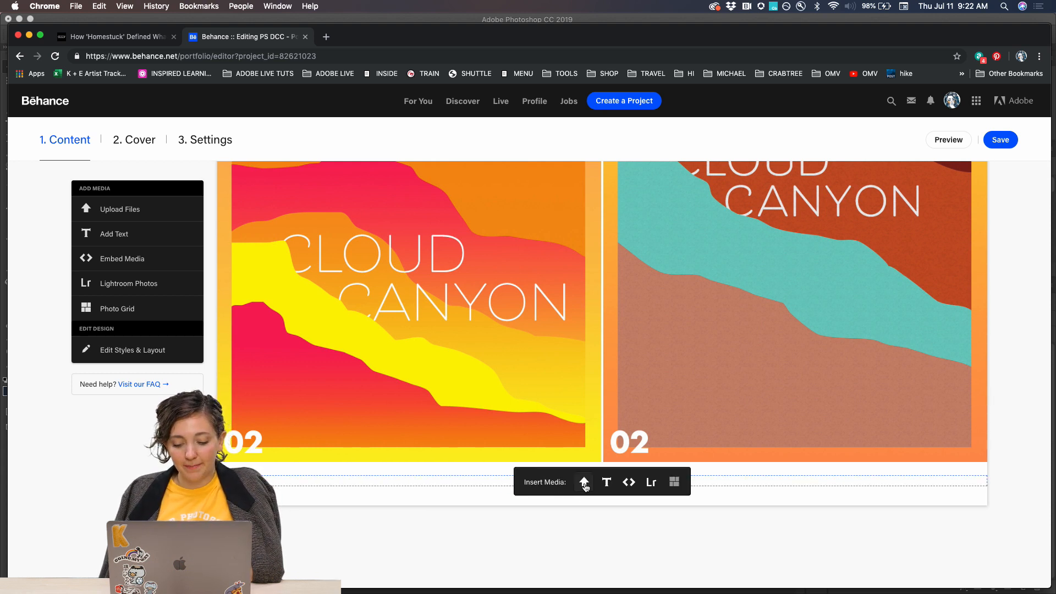
{"action": "left_click", "coordinate": [584, 483]}
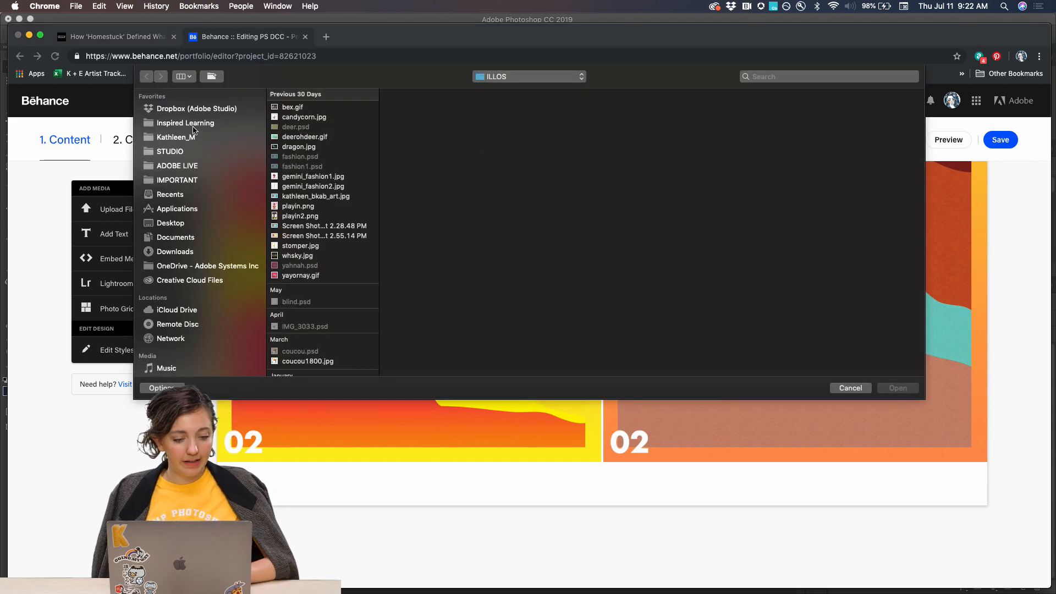
{"action": "left_click", "coordinate": [173, 166]}
{"action": "left_click", "coordinate": [311, 169]}
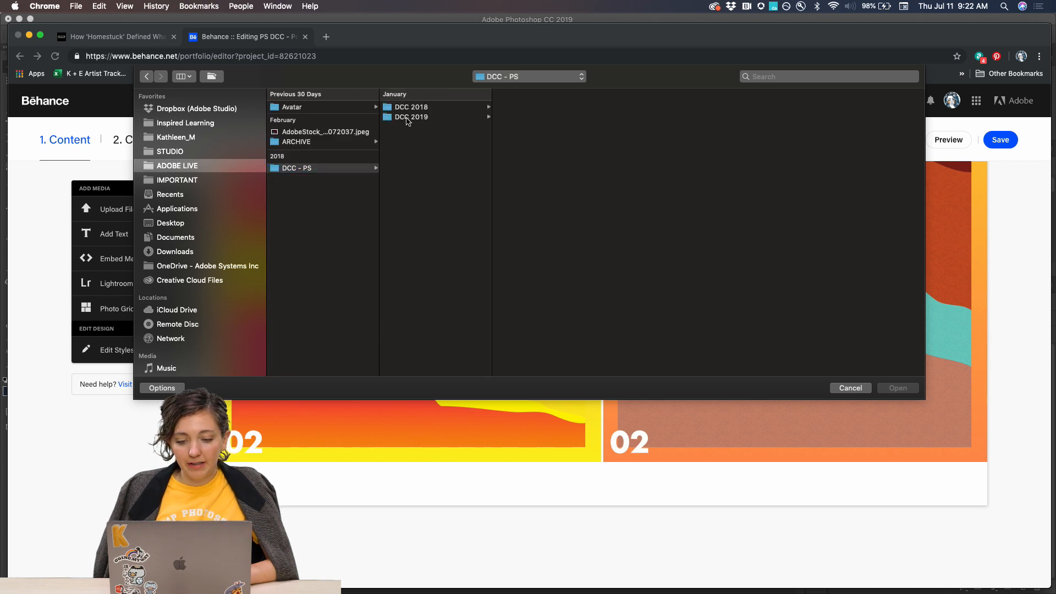
{"action": "left_click", "coordinate": [407, 117]}
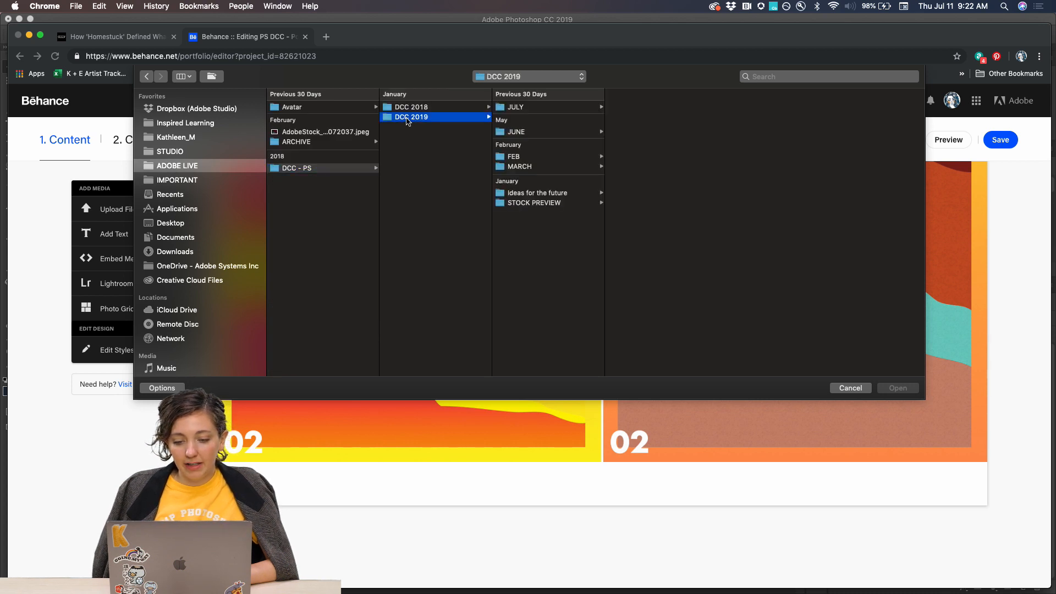
{"action": "left_click", "coordinate": [533, 109]}
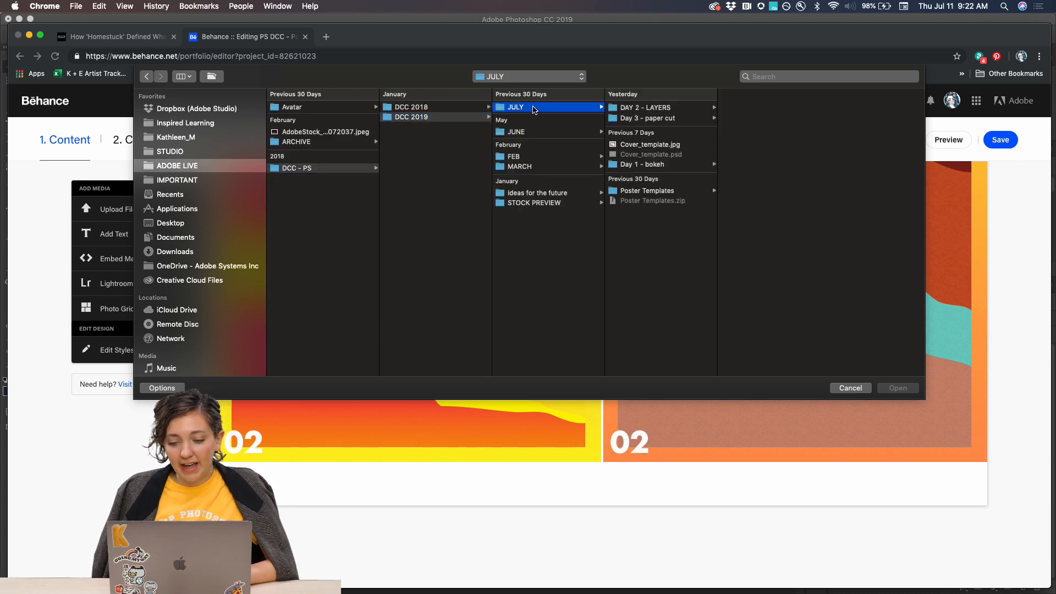
{"action": "left_click", "coordinate": [655, 119]}
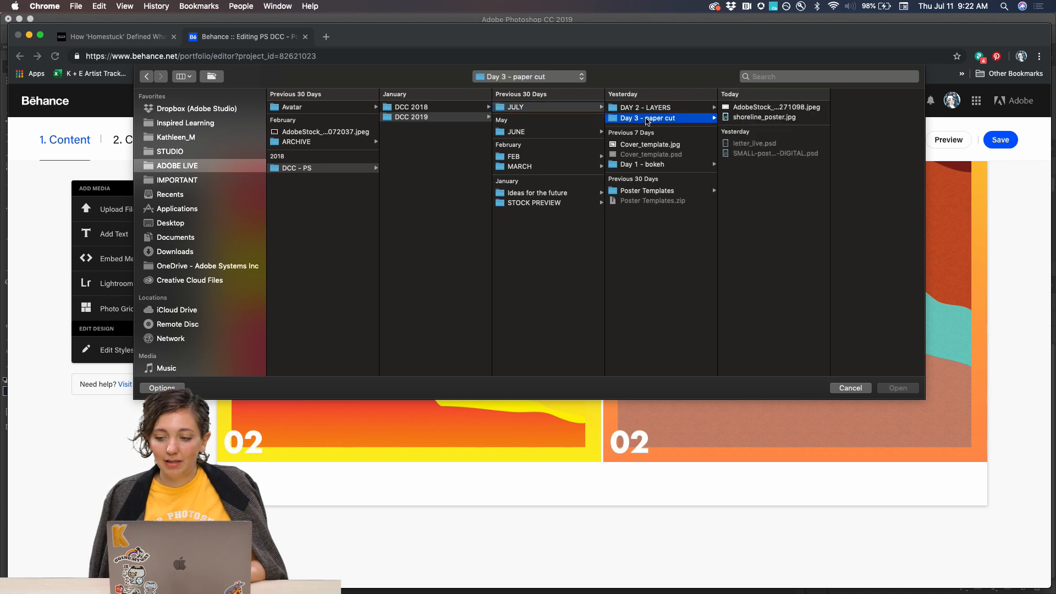
Upload shoreline_poster.jpg into the project below the Day 2 posters and look over the whole image.
{"action": "left_click", "coordinate": [764, 117]}
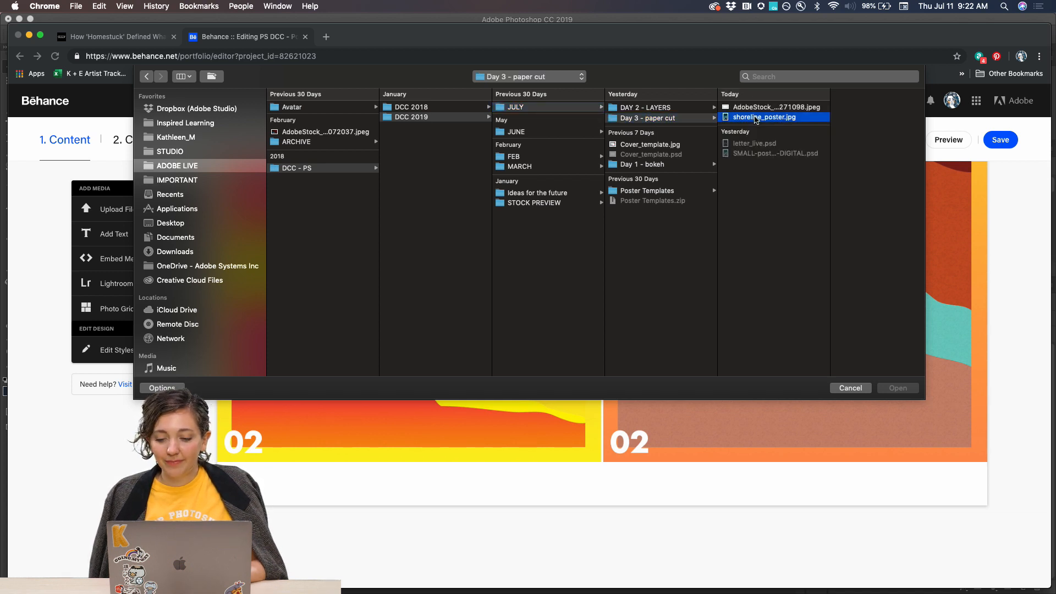
{"action": "left_click", "coordinate": [896, 389]}
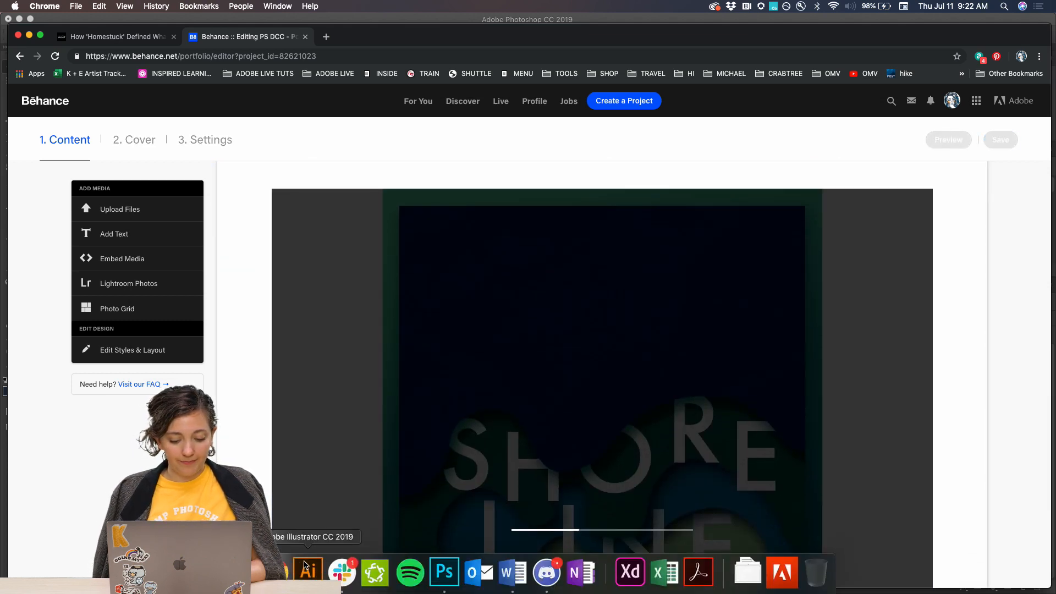
{"action": "scroll", "coordinate": [402, 431], "scroll_direction": "down", "scroll_amount": 2}
{"action": "scroll", "coordinate": [401, 430], "scroll_direction": "down", "scroll_amount": 4}
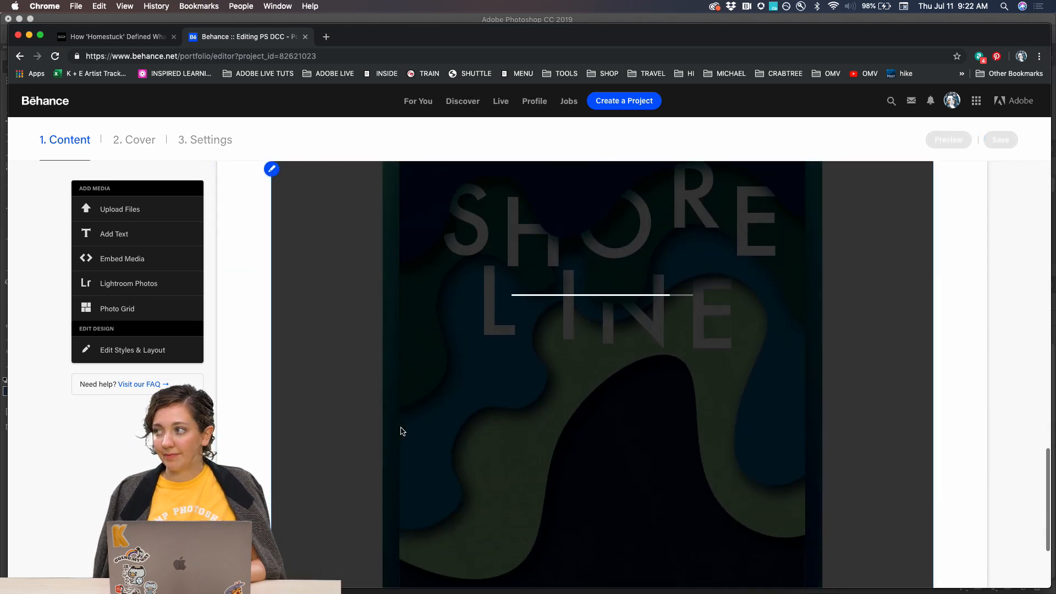